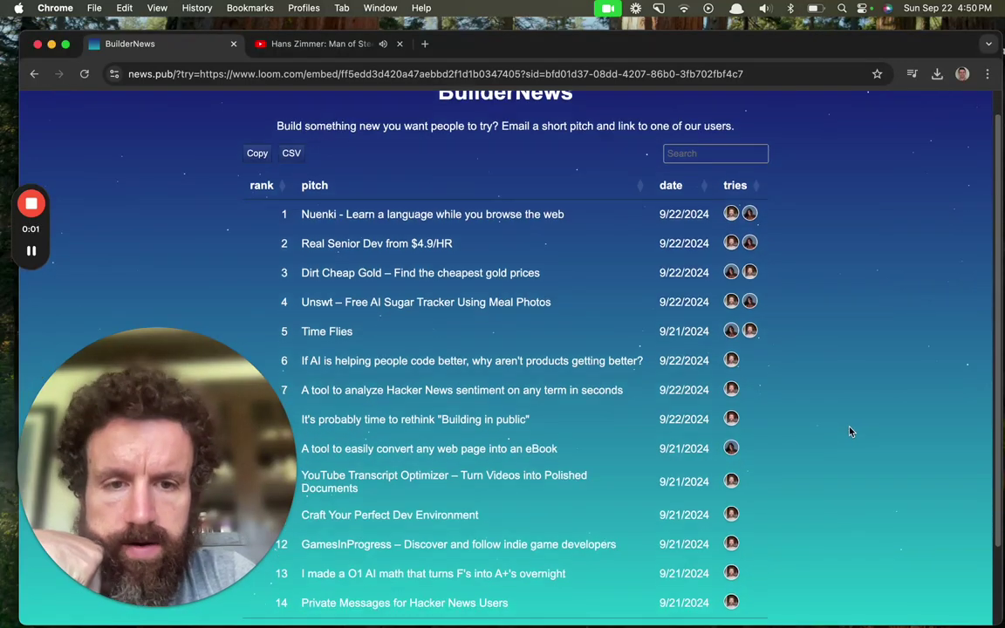
- Open the BuilderNews pitch "A tool to easily convert any web page into an eBook"
scroll(849, 433, "down", 1)
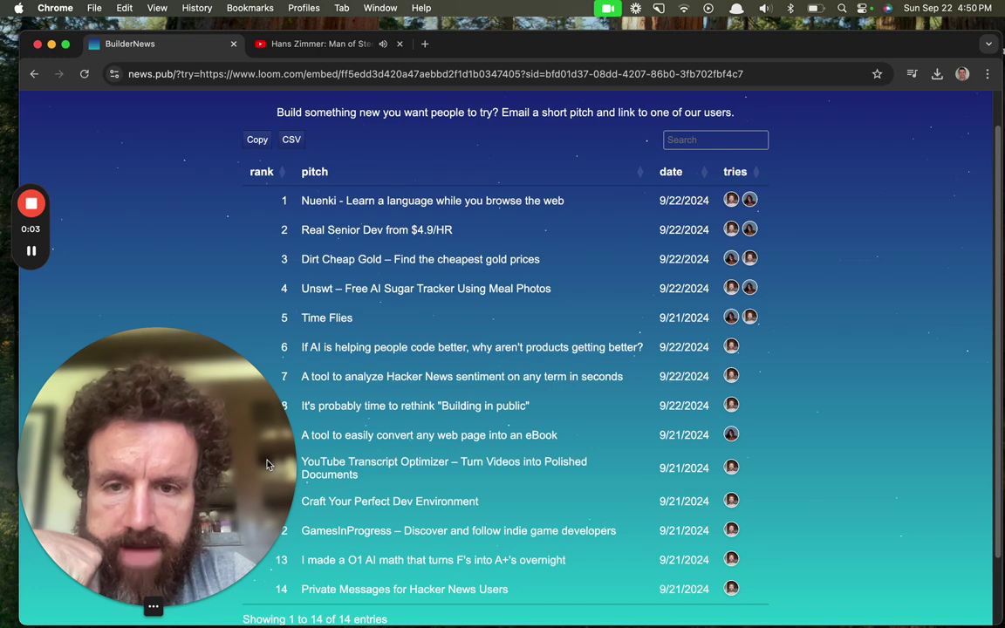
left_click(225, 395)
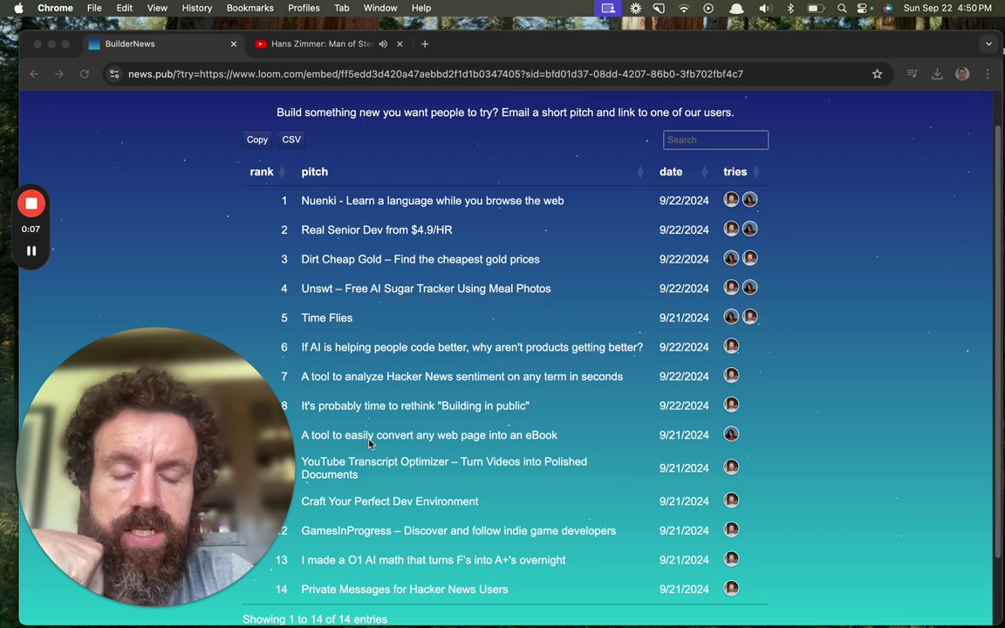
left_click(372, 445)
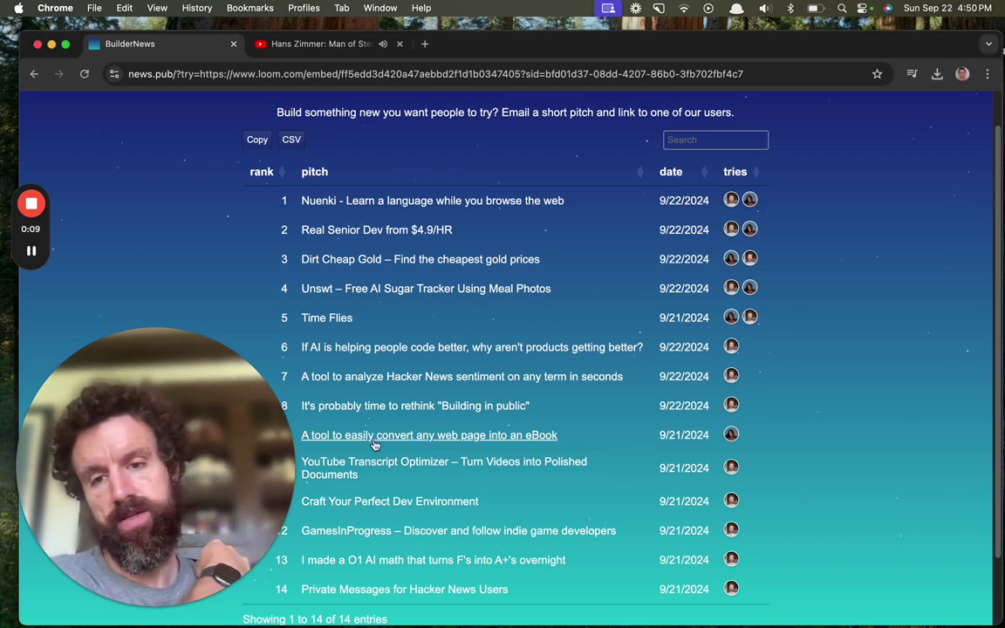
left_click(372, 445)
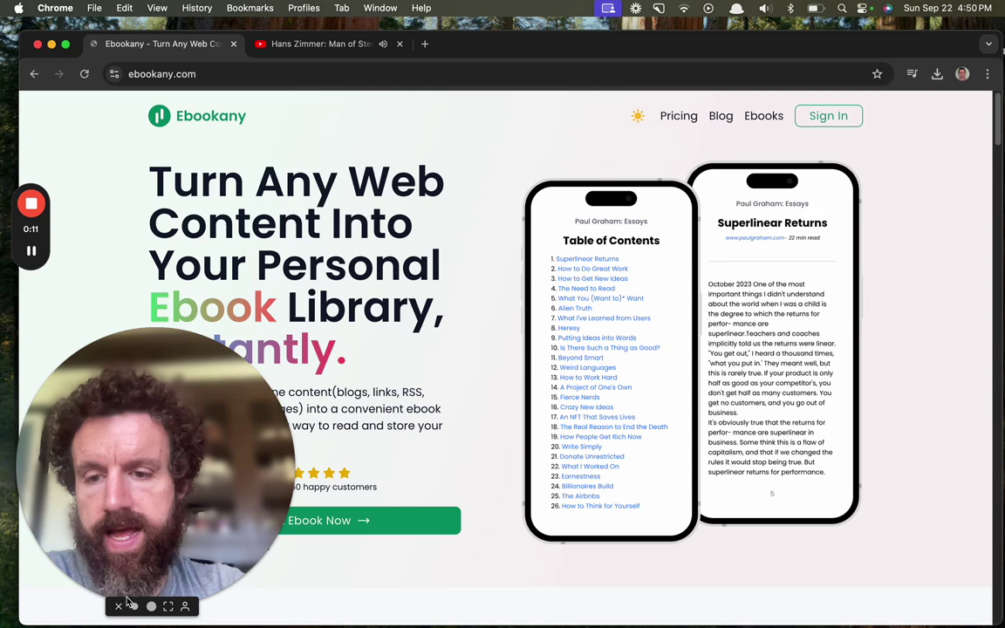
left_click(134, 606)
left_click_drag(98, 457, 944, 498)
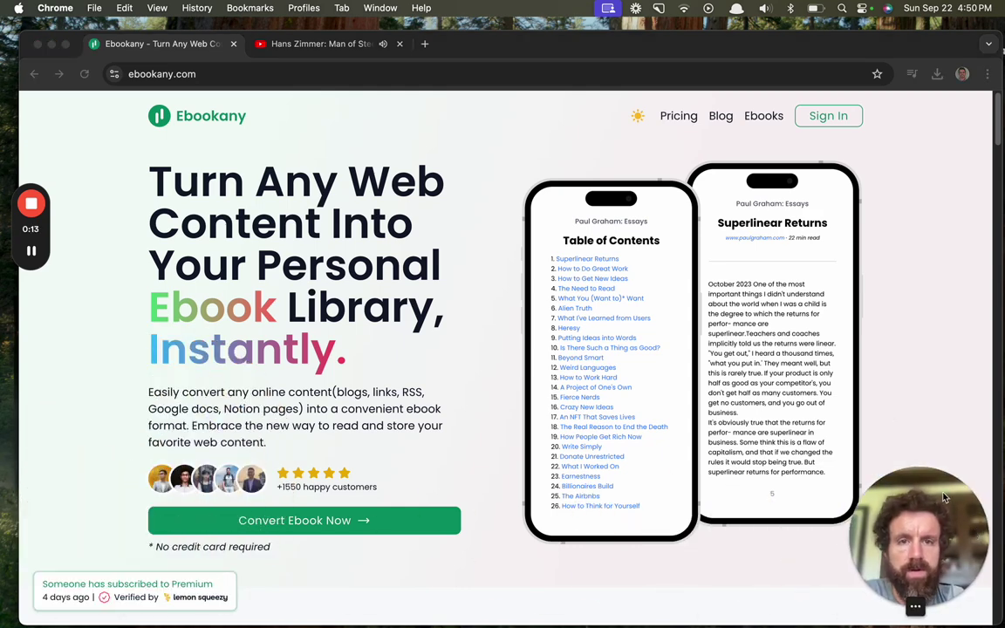
- Switch the YouTube background music to the "Be Still, Let Go" ambience video and return to the Ebookany page
left_click(300, 49)
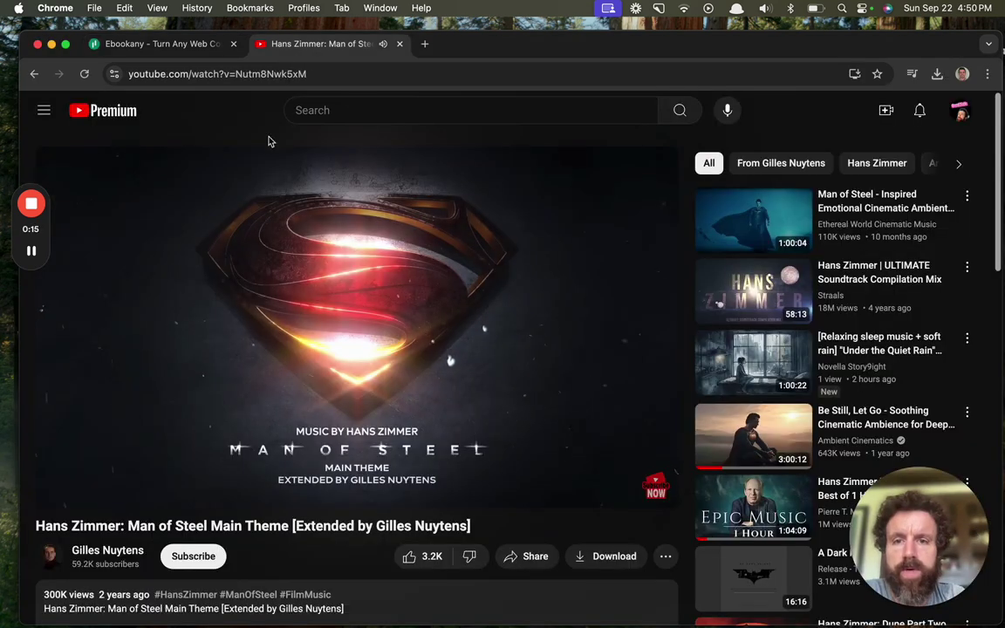
left_click(98, 118)
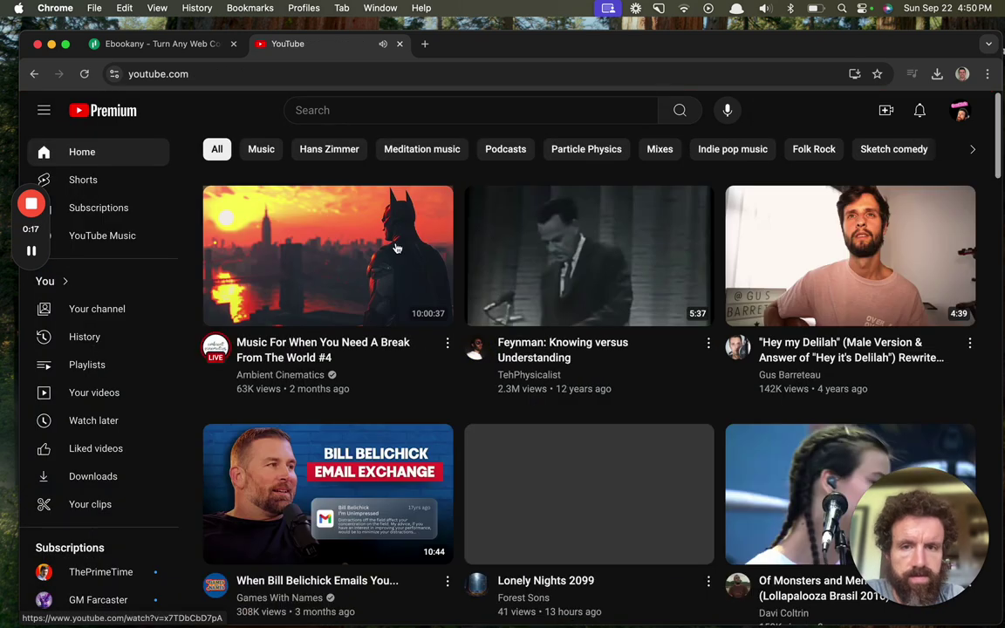
left_click(34, 73)
left_click(863, 417)
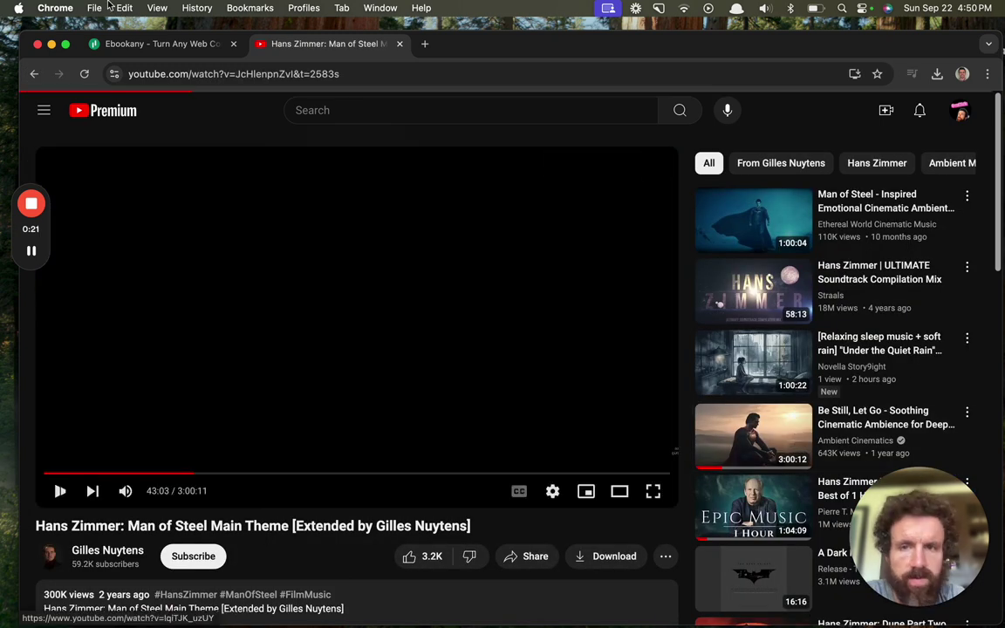
left_click(134, 45)
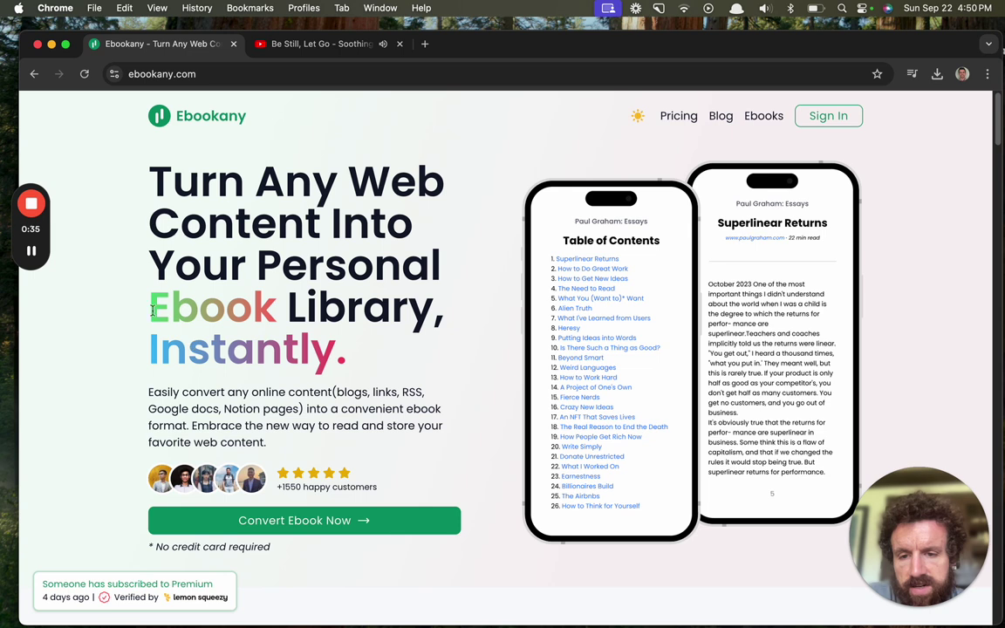
- Look over the Ebookany landing page and sign up for a free account with Google
scroll(103, 282, "down", 2)
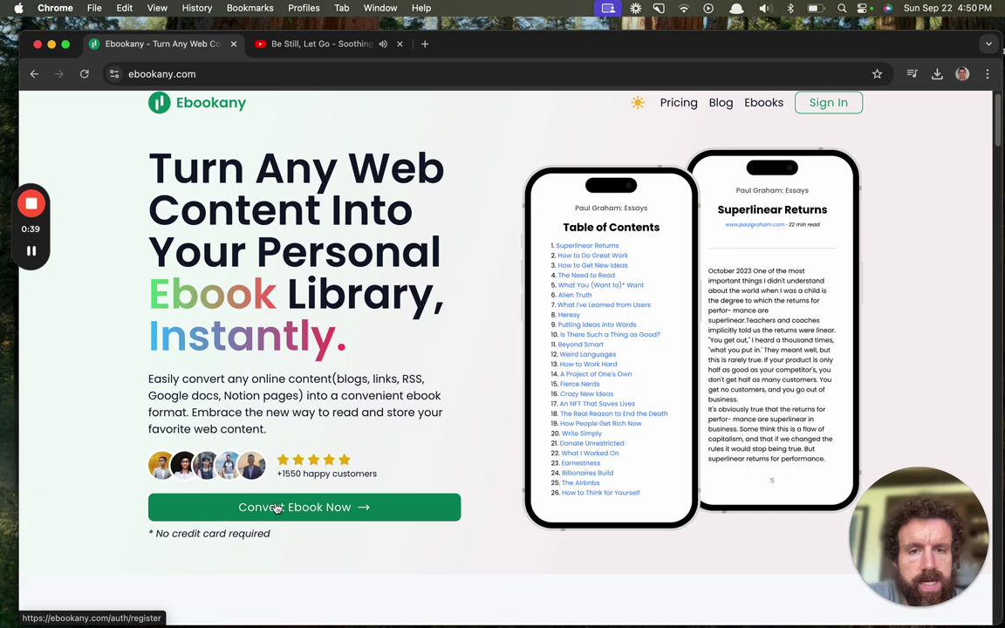
scroll(455, 263, "down", 10)
scroll(458, 275, "up", 10)
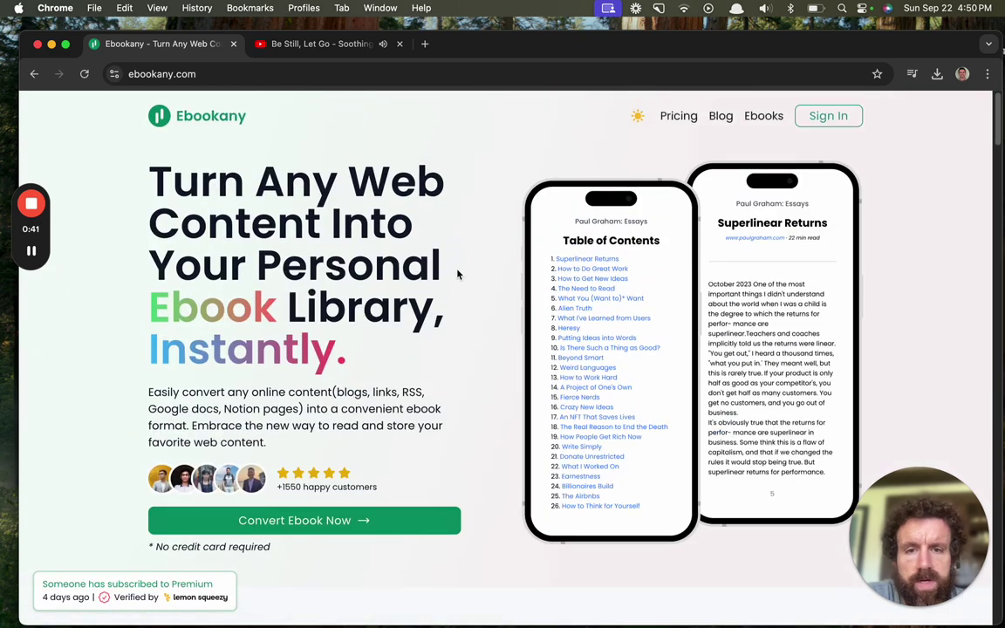
left_click(358, 524)
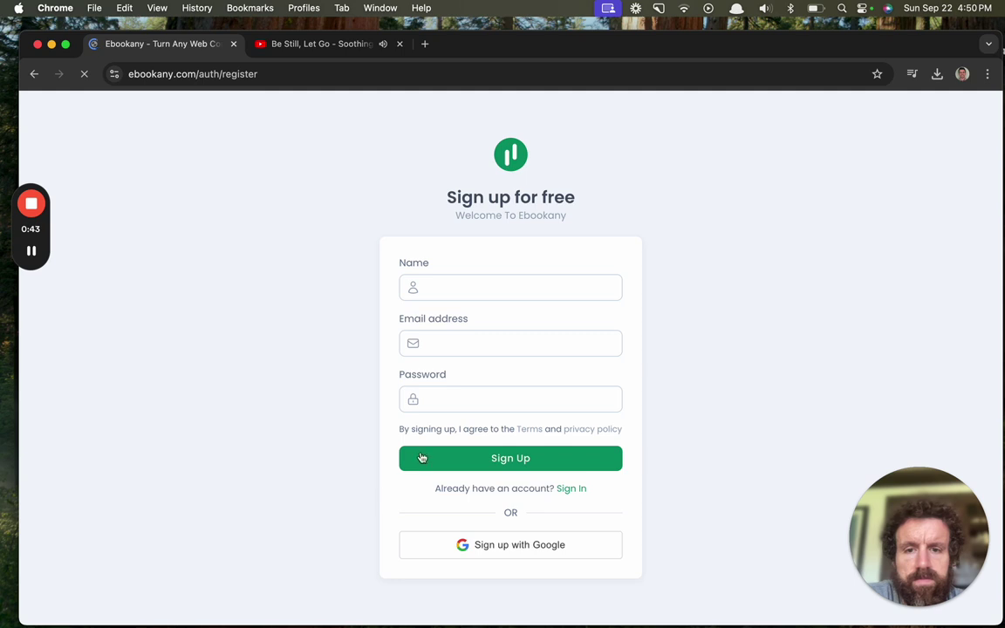
left_click(517, 544)
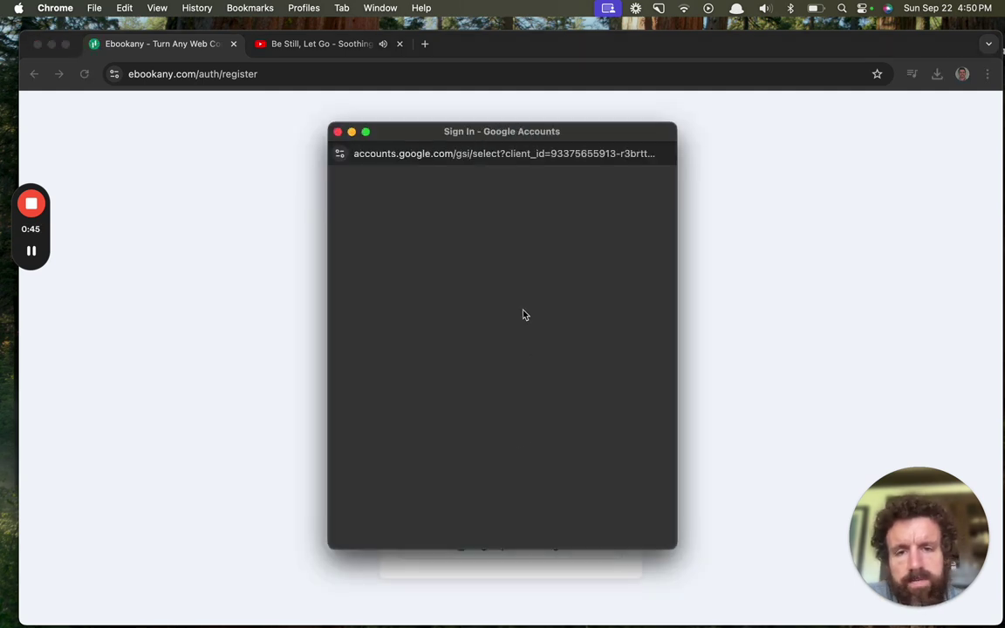
left_click(511, 305)
left_click(604, 410)
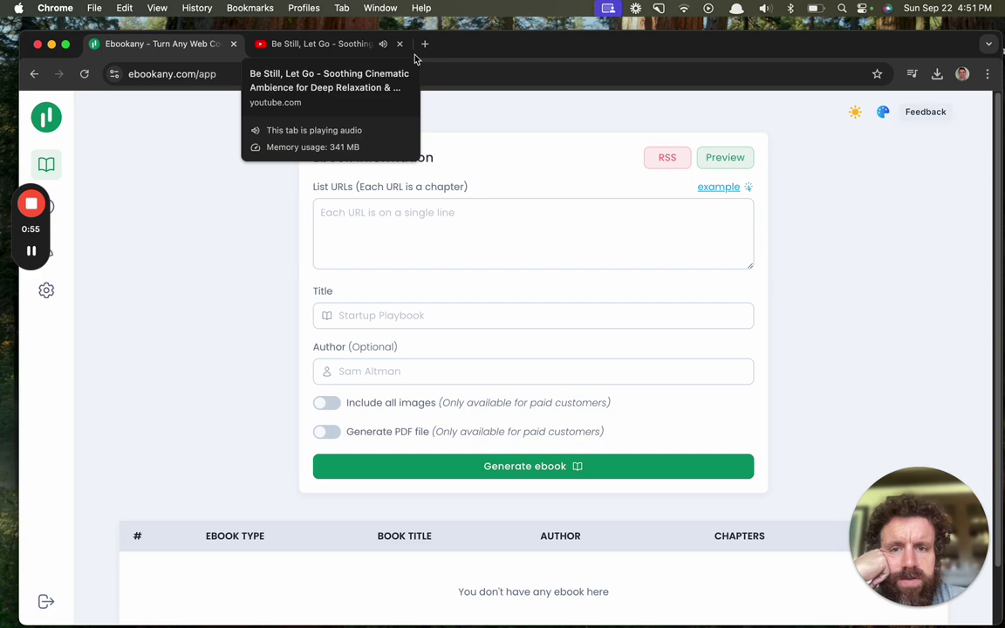
left_click(680, 157)
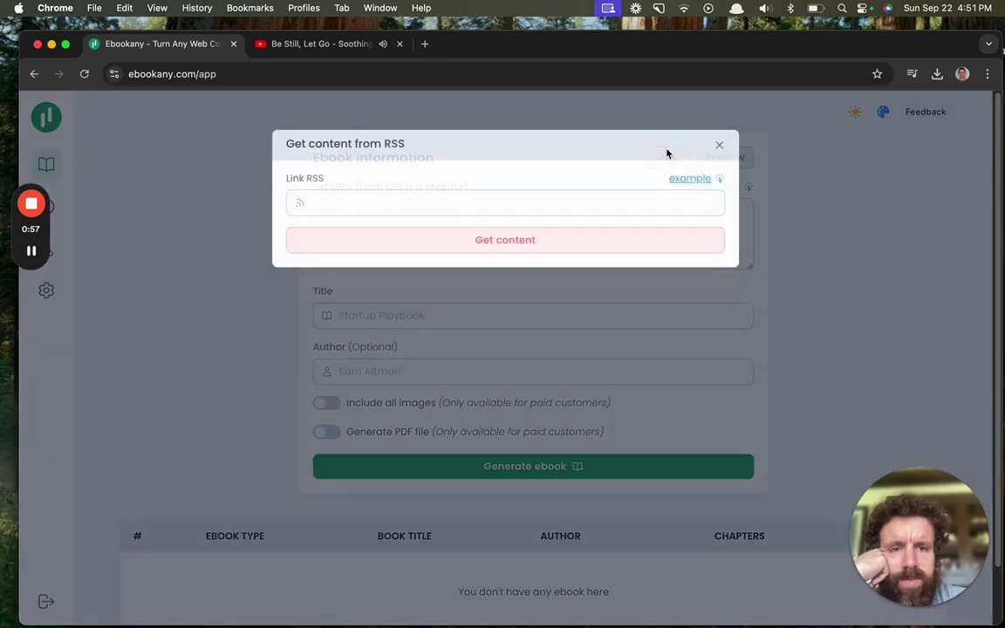
left_click(425, 43)
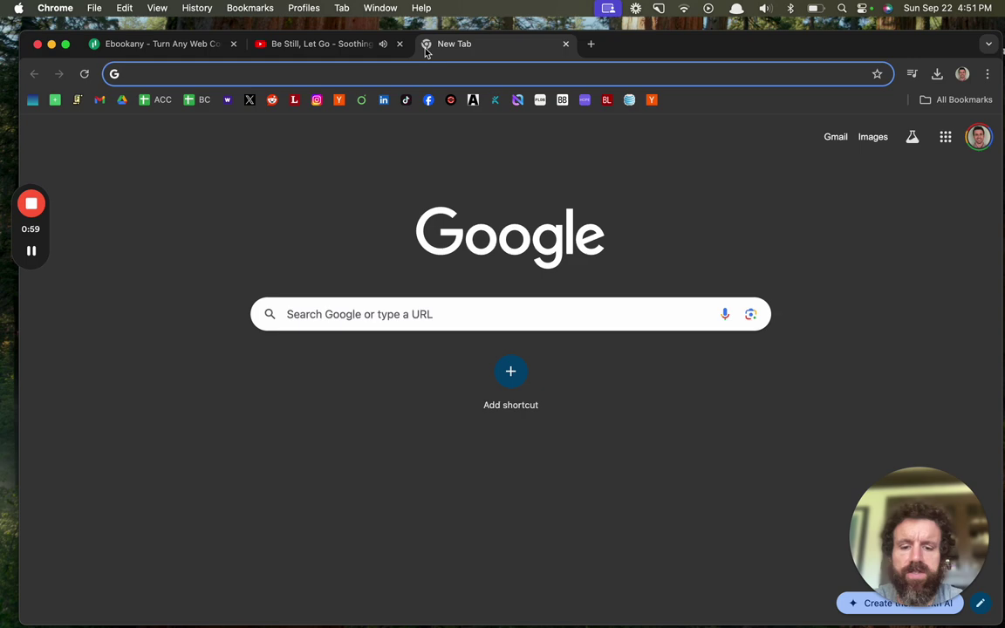
type("bre")
type("/fe")
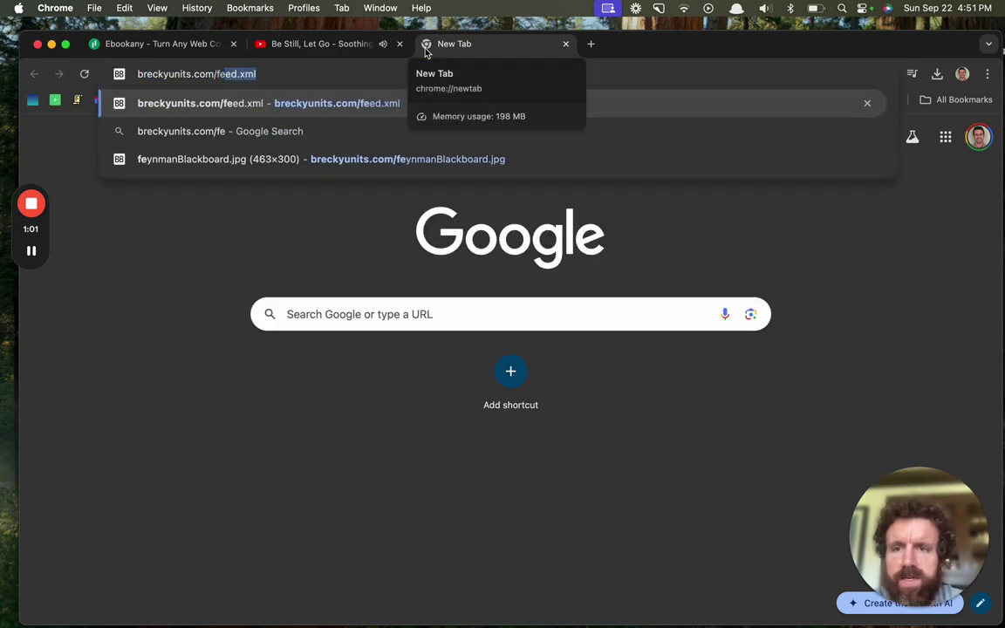
key("super+a")
key("super+c")
key("super+w")
left_click(382, 201)
key("super+v")
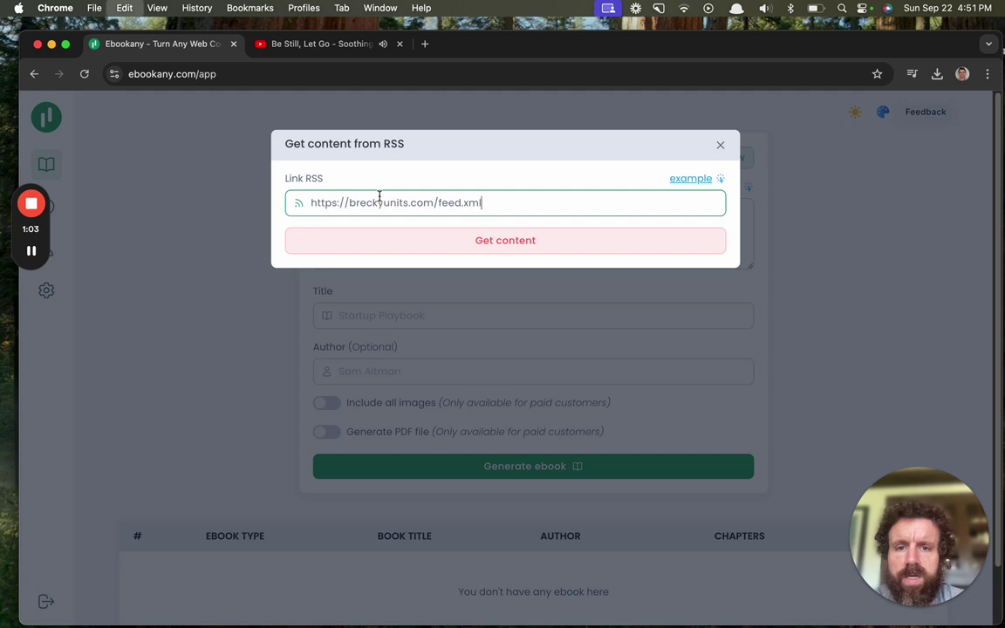
left_click(415, 238)
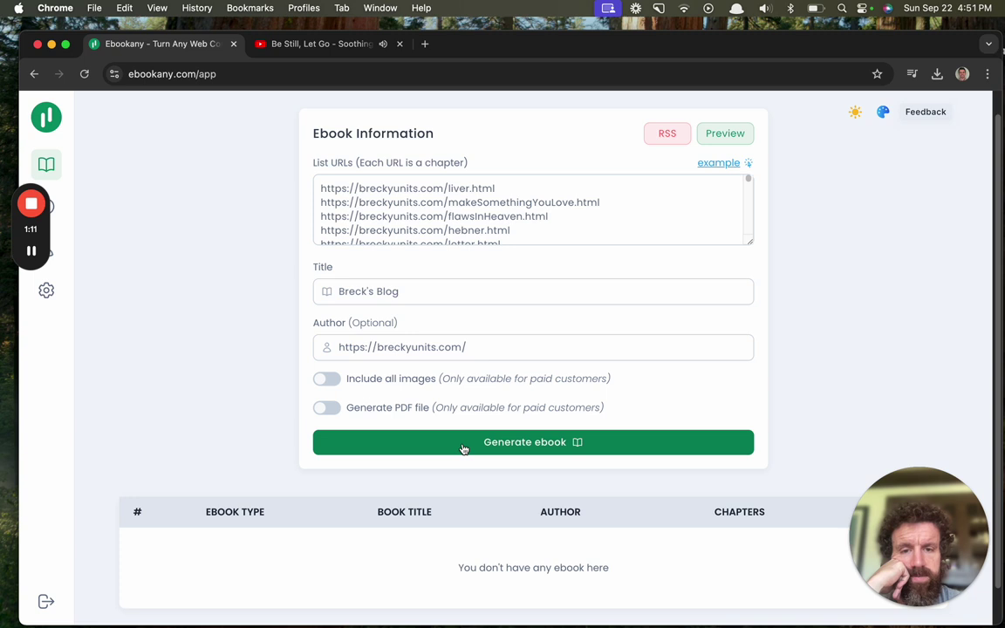
- Cut the chapter list to its first five URLs, liver.html through letter.html, and generate the ebook
left_click(459, 446)
left_click(460, 262)
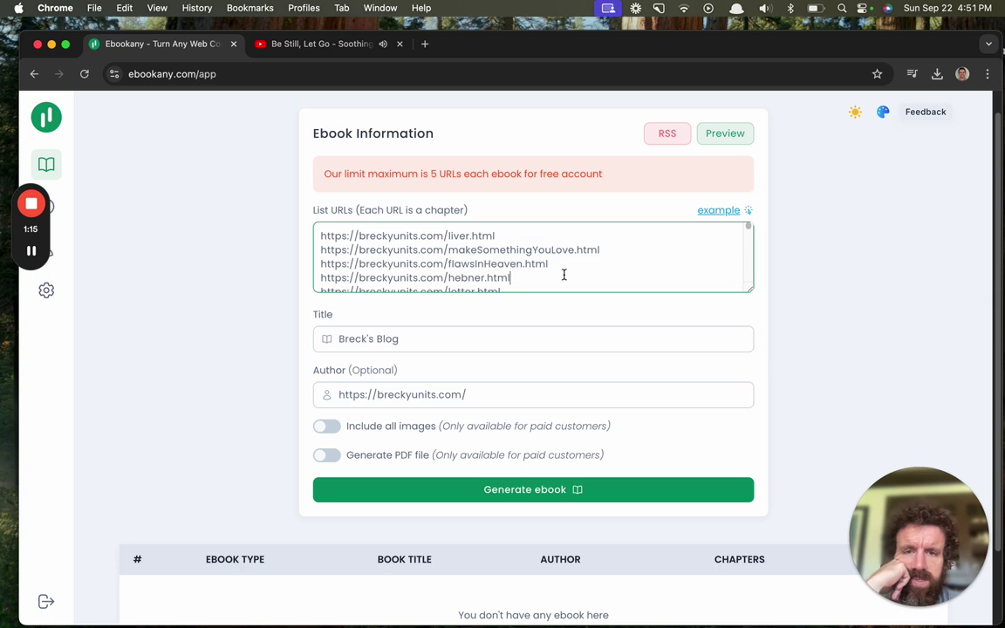
key("super+Down")
key("shift+super+Down")
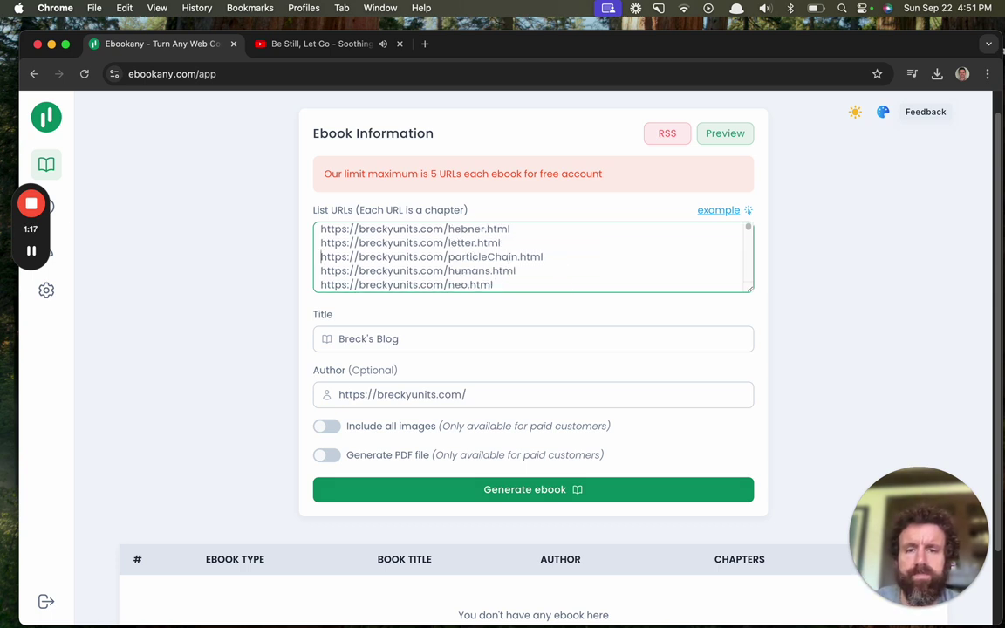
key("BackSpace")
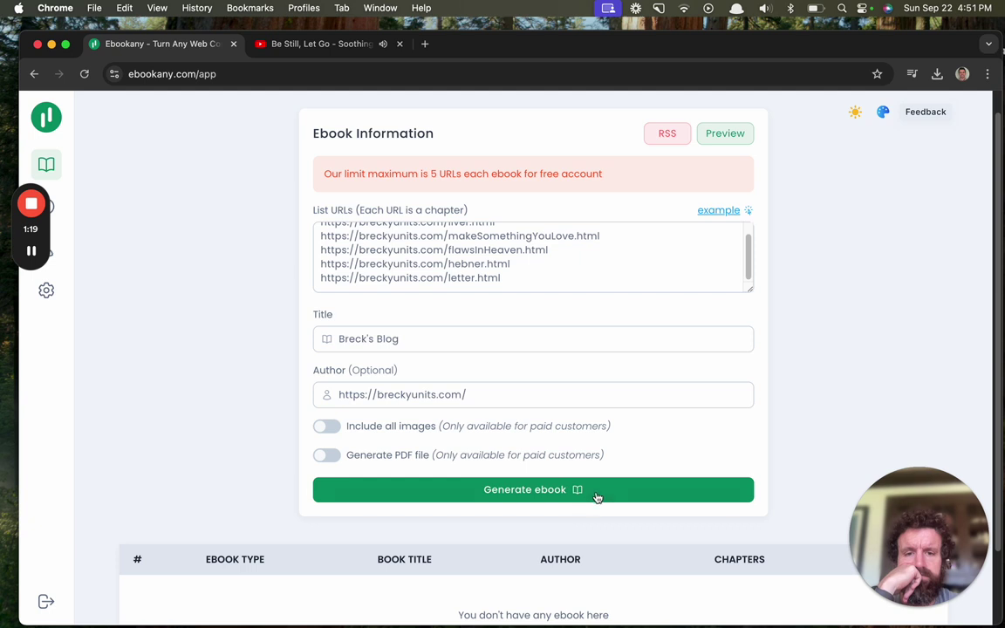
left_click(598, 494)
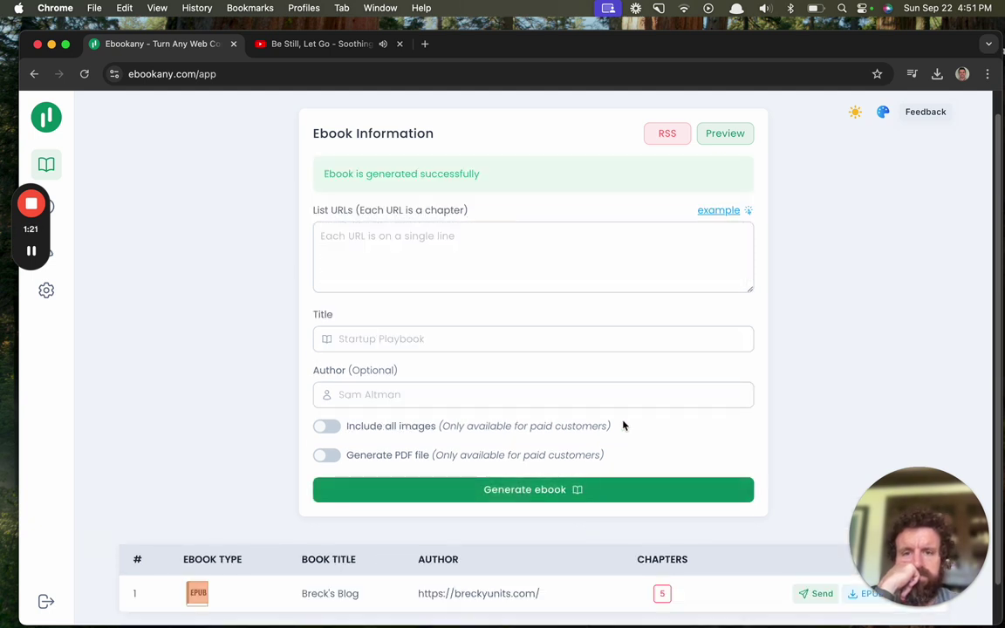
- Download the generated ebook as EPUB and open the file in Books
scroll(559, 497, "down", 1)
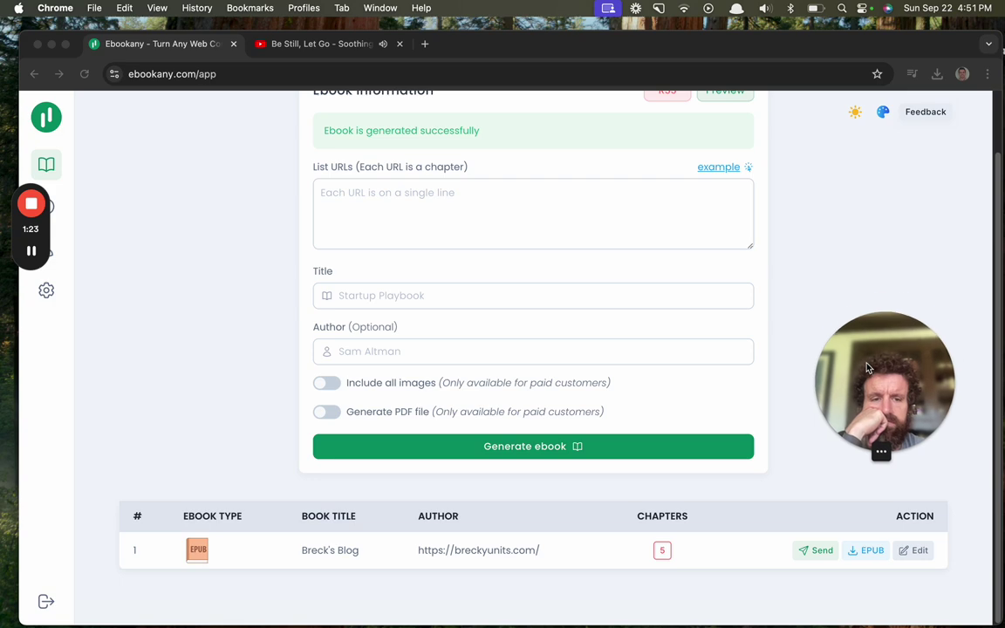
left_click(869, 551)
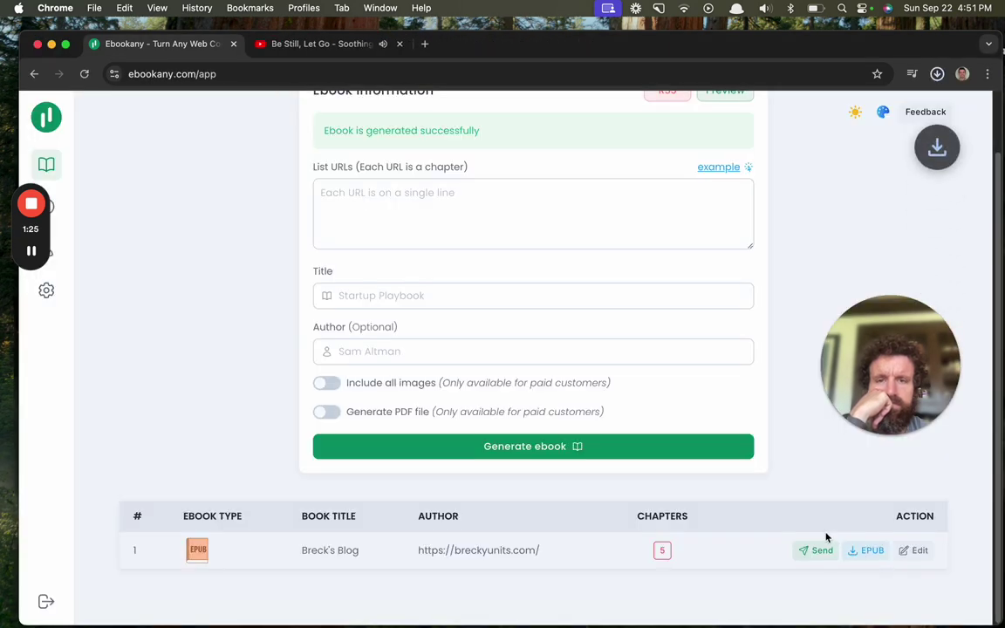
left_click(835, 124)
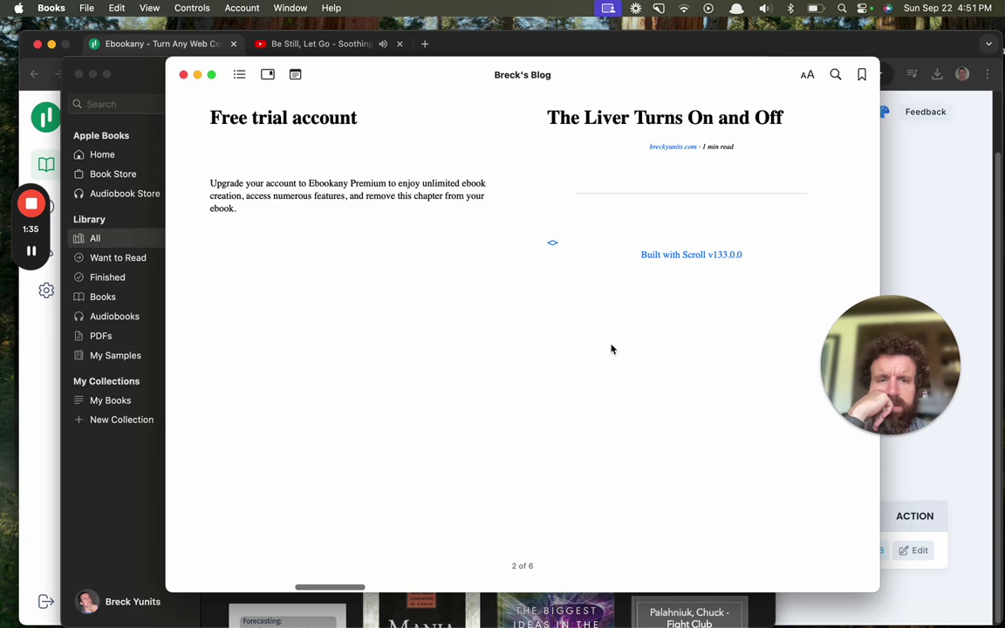
- Page back and forth through the whole ebook in Books to examine how each chapter was converted
key("Right")
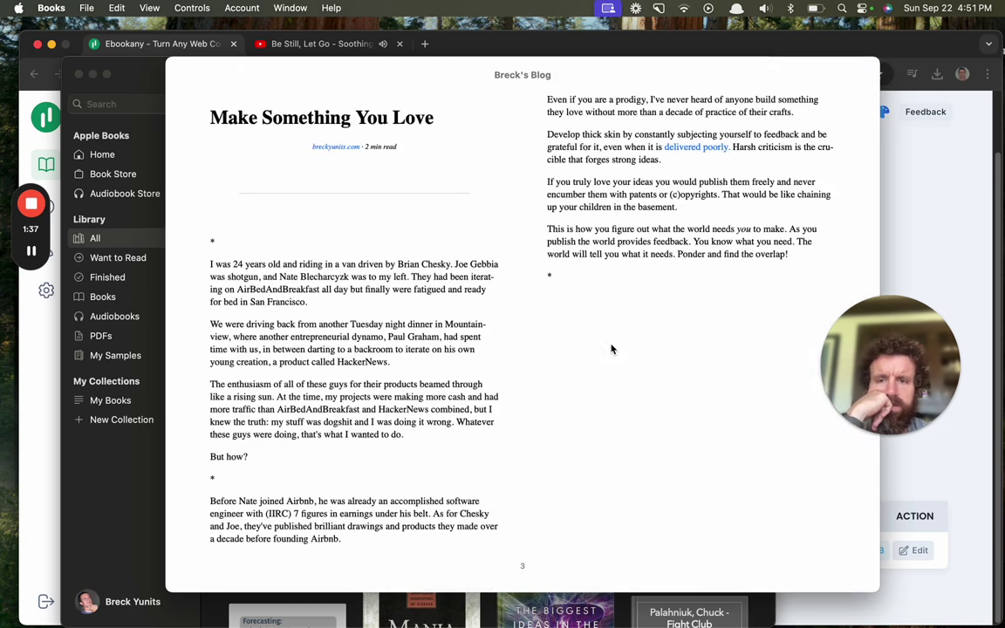
key("Right")
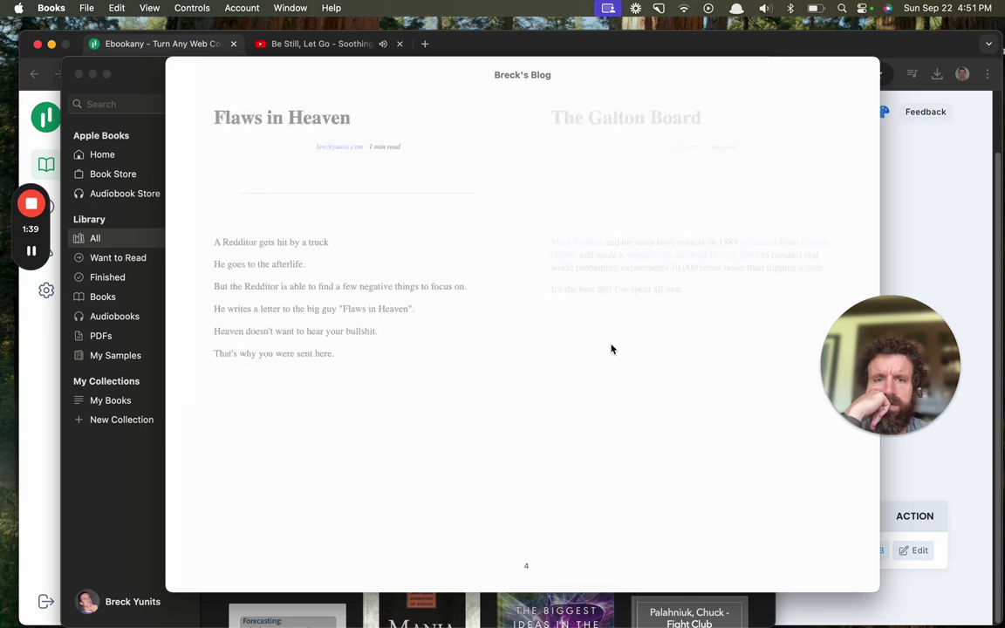
key("Right")
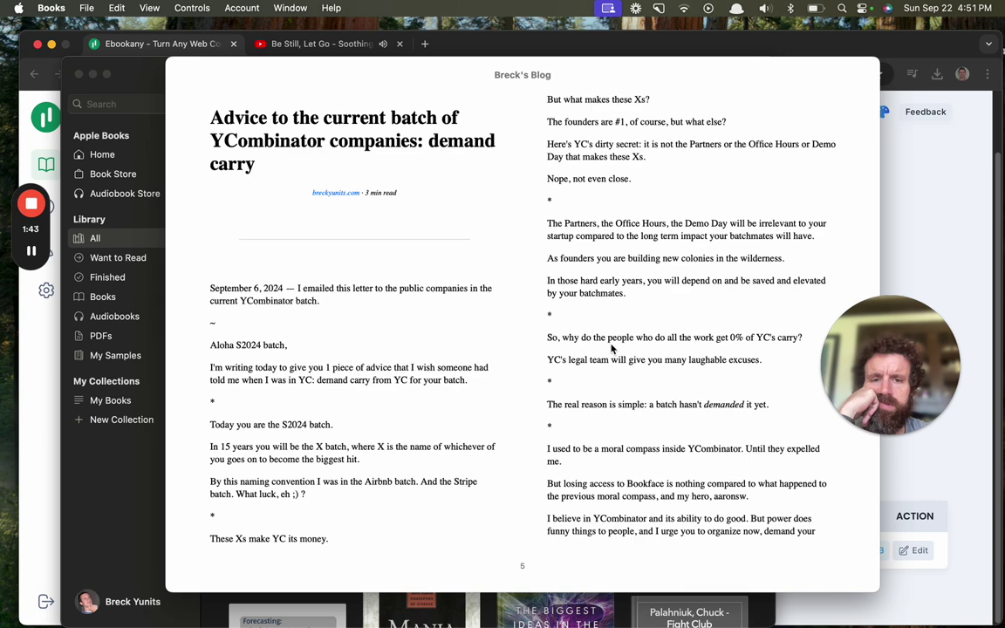
key("Right")
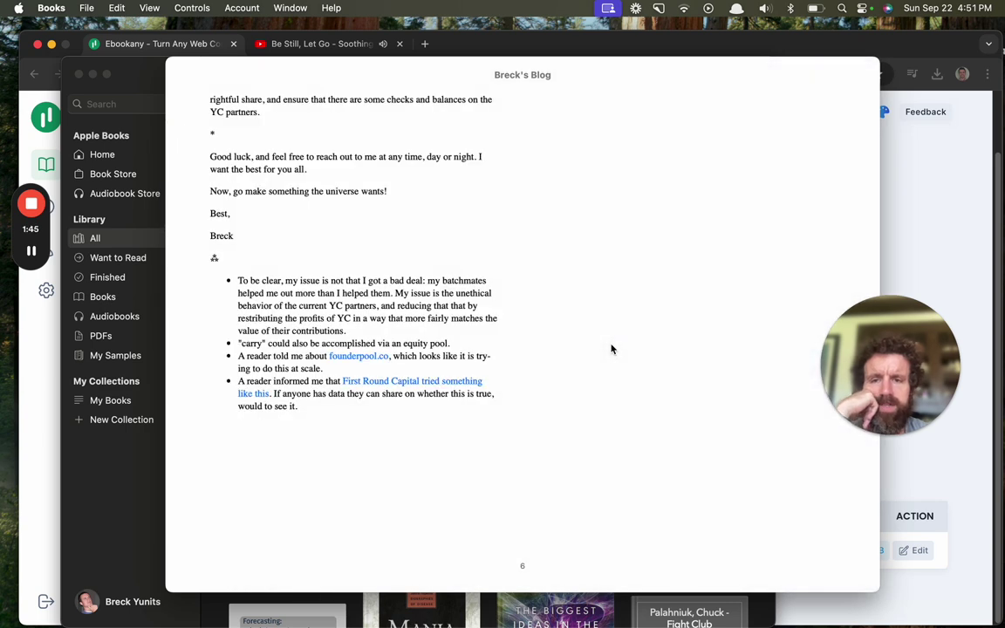
key("Left")
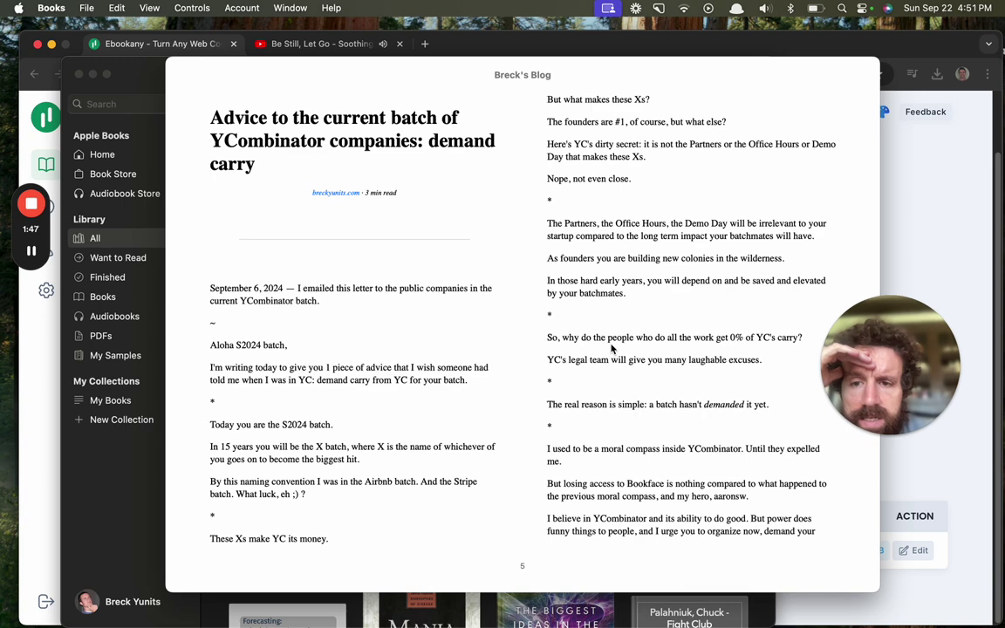
key("Left")
key("Left")
key("Left")
key("Left")
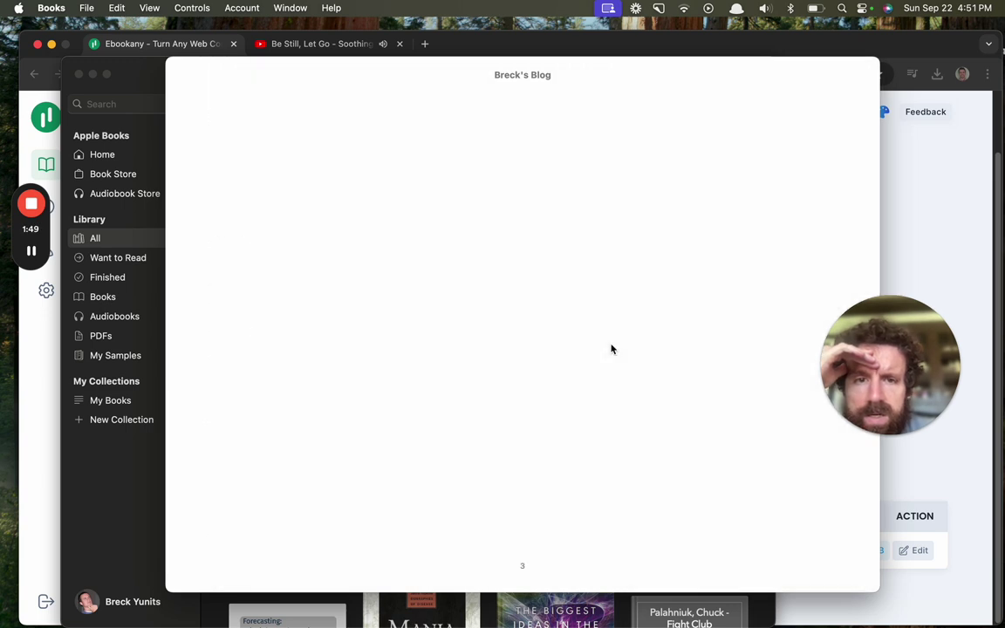
key("Right")
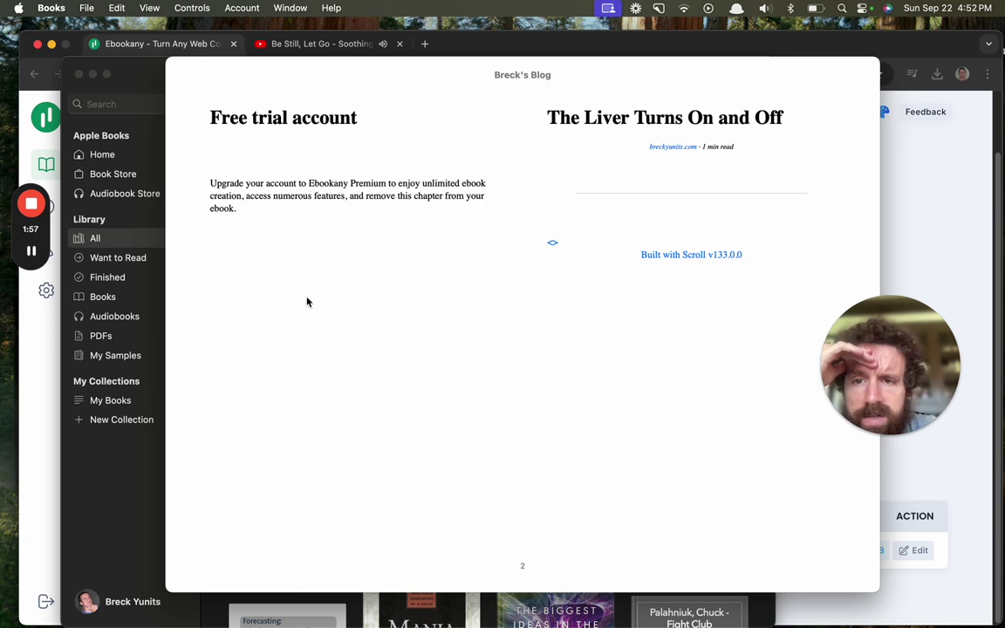
key("Left")
key("Right")
key("Right")
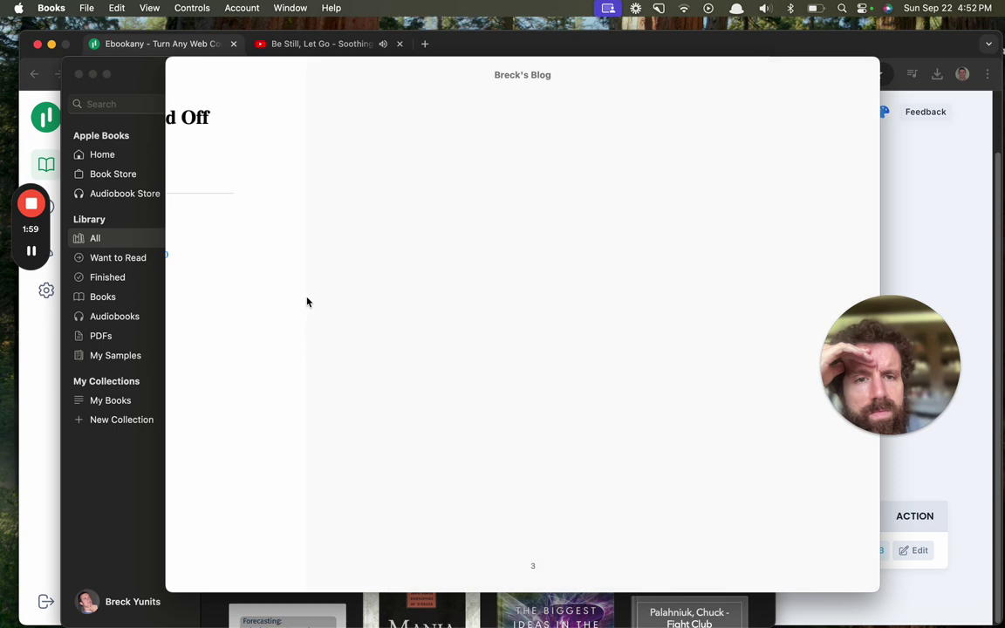
key("Right")
key("Right")
key("Right")
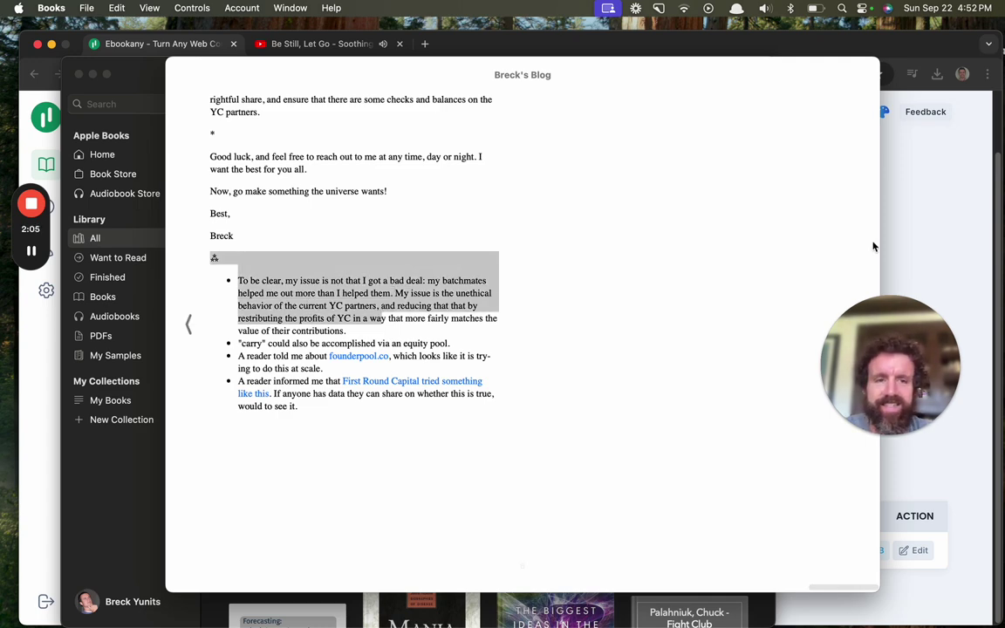
- Switch back to Chrome, shift the browser window sideways, and open the Ebookany homepage from the dashboard
left_click(932, 214)
scroll(643, 265, "up", 2)
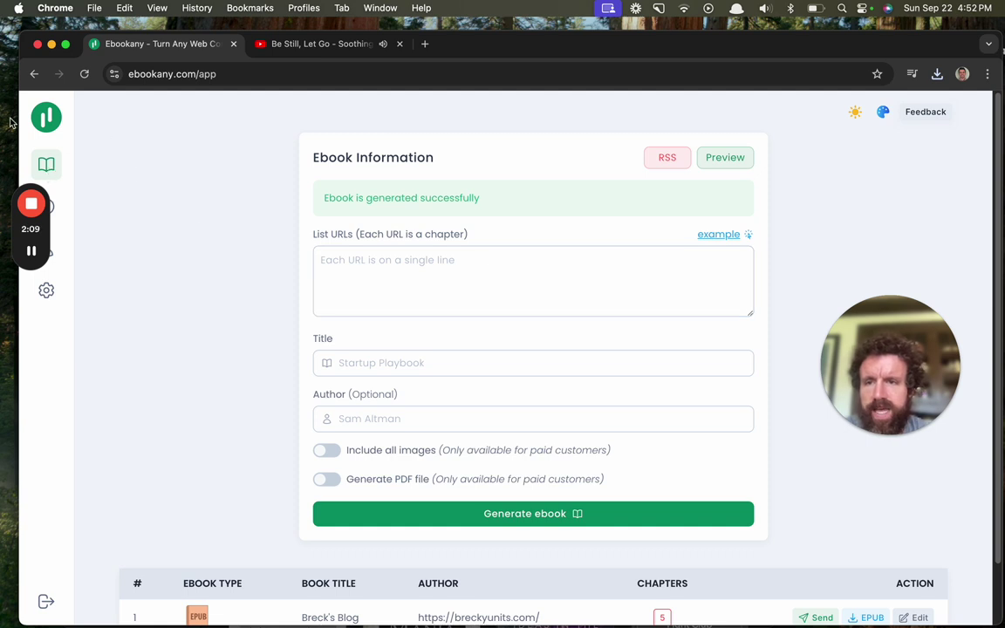
left_click_drag(15, 116, 59, 116)
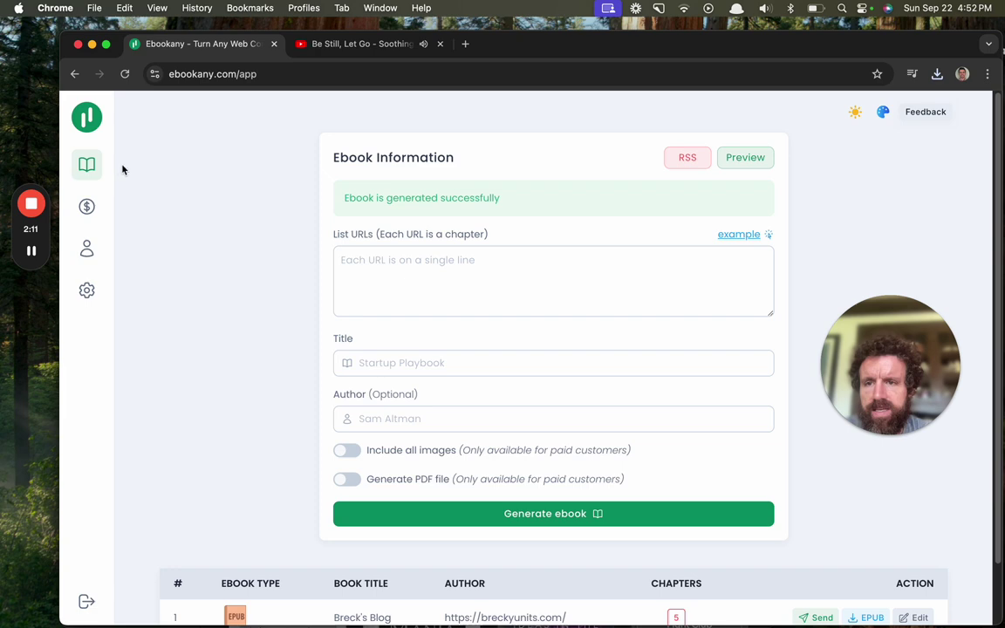
left_click(88, 122)
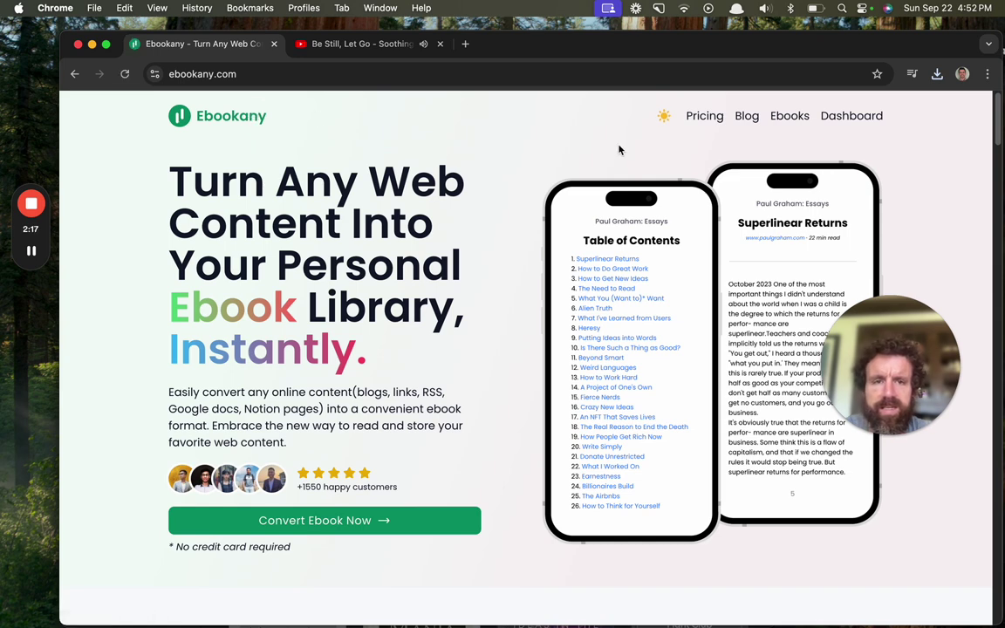
- Examine the Monthly and One-time payment plans and the frequently asked questions, and return to the homepage
left_click(718, 121)
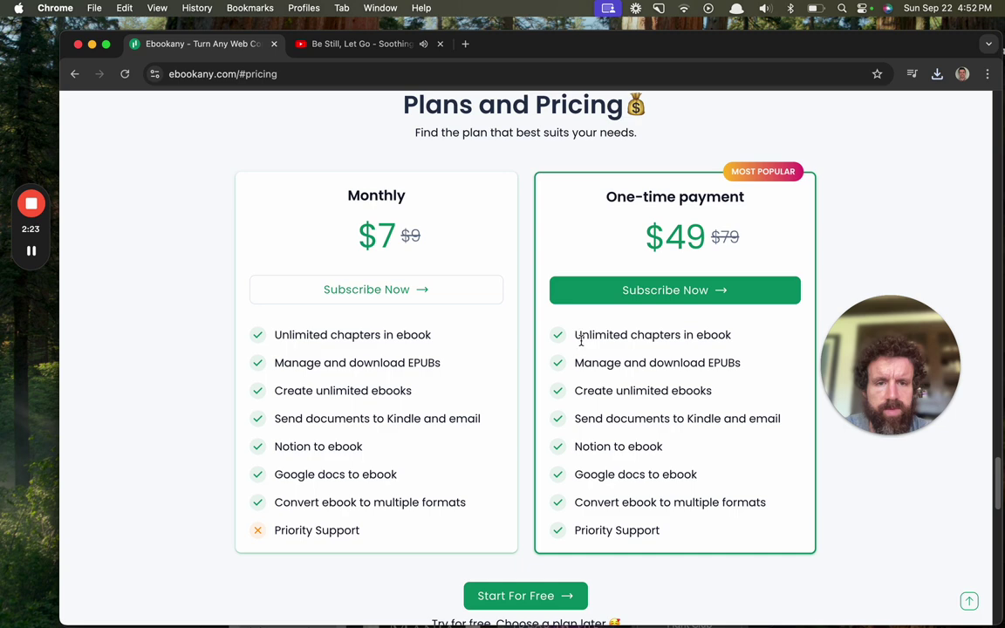
scroll(656, 375, "up", 1)
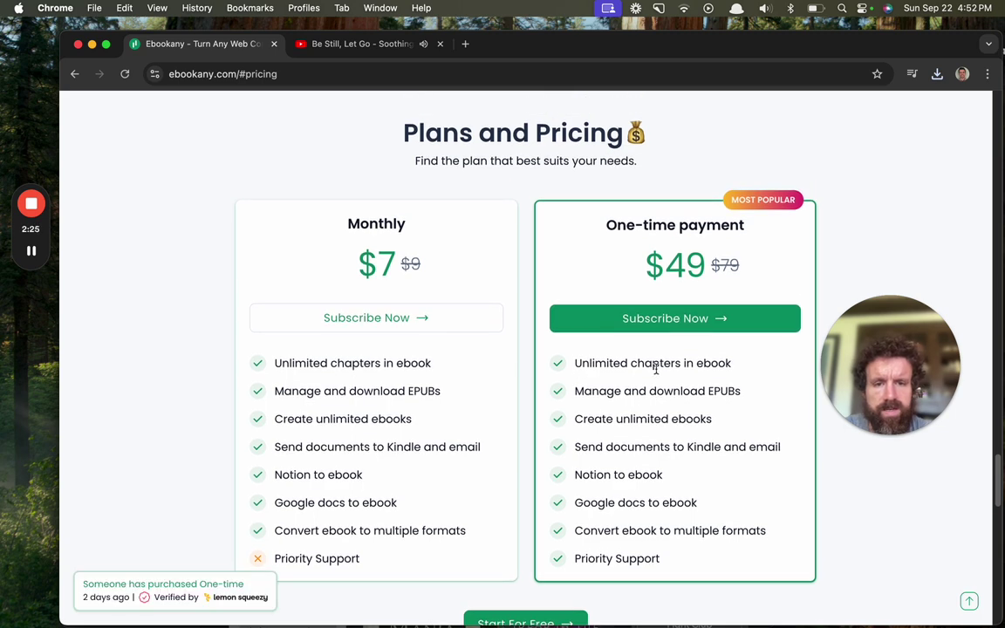
scroll(655, 368, "down", 1)
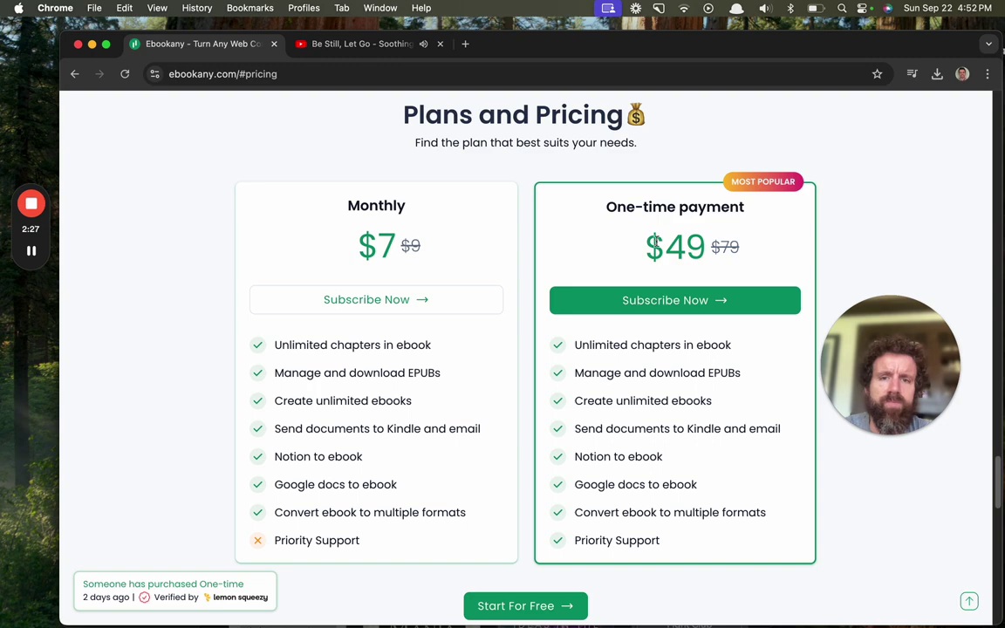
scroll(656, 242, "down", 5)
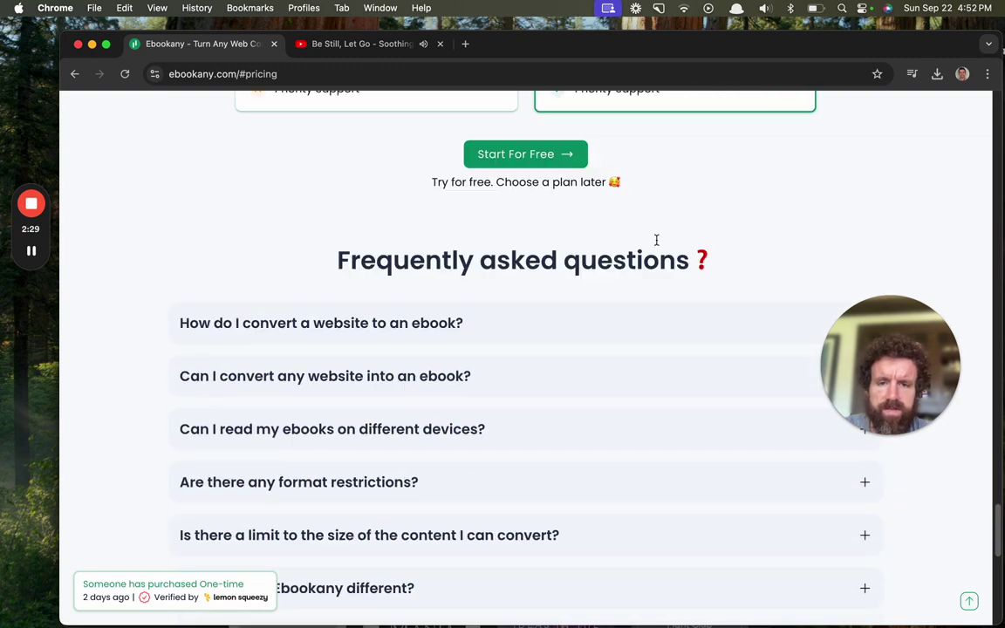
scroll(656, 240, "up", 6)
scroll(656, 239, "up", 5)
left_click(76, 77)
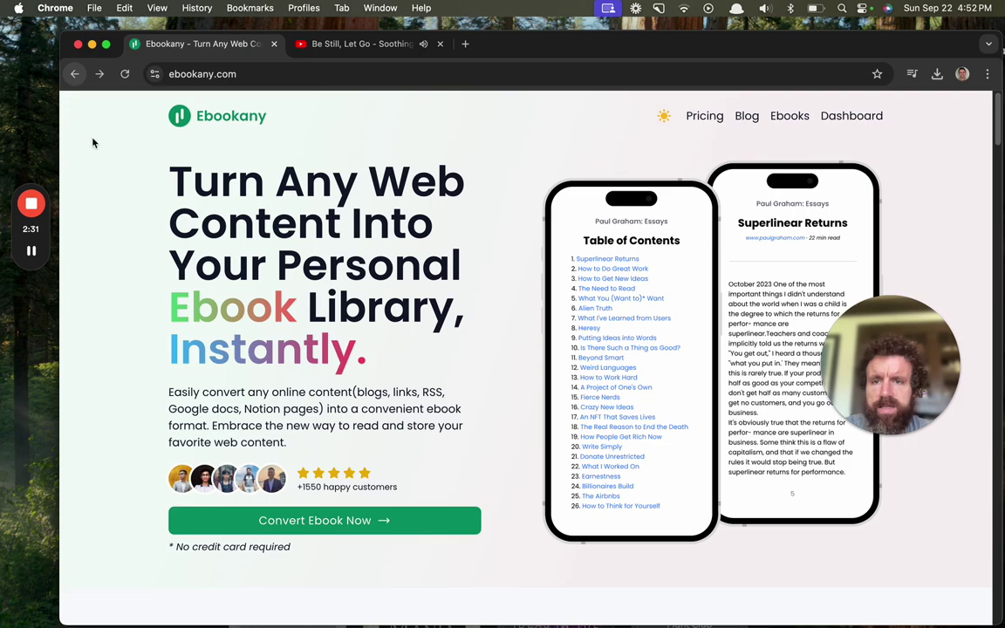
- Read through the whole homepage from the introduction down to the footer and back up, including the customer reviews and pricing
scroll(117, 264, "down", 3)
scroll(117, 264, "up", 2)
scroll(117, 264, "up", 2)
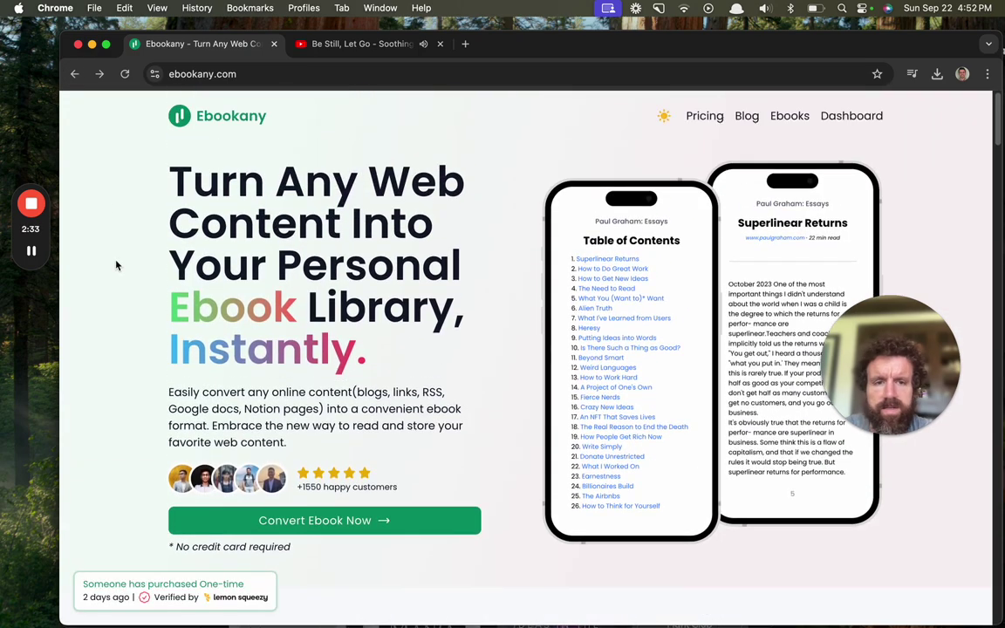
scroll(117, 265, "down", 15)
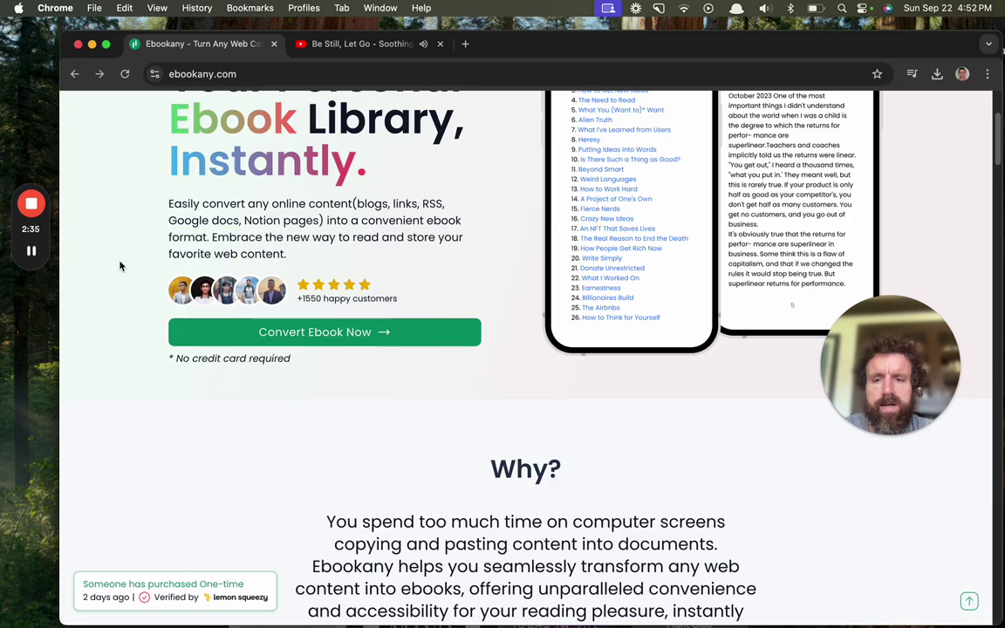
scroll(121, 266, "down", 10)
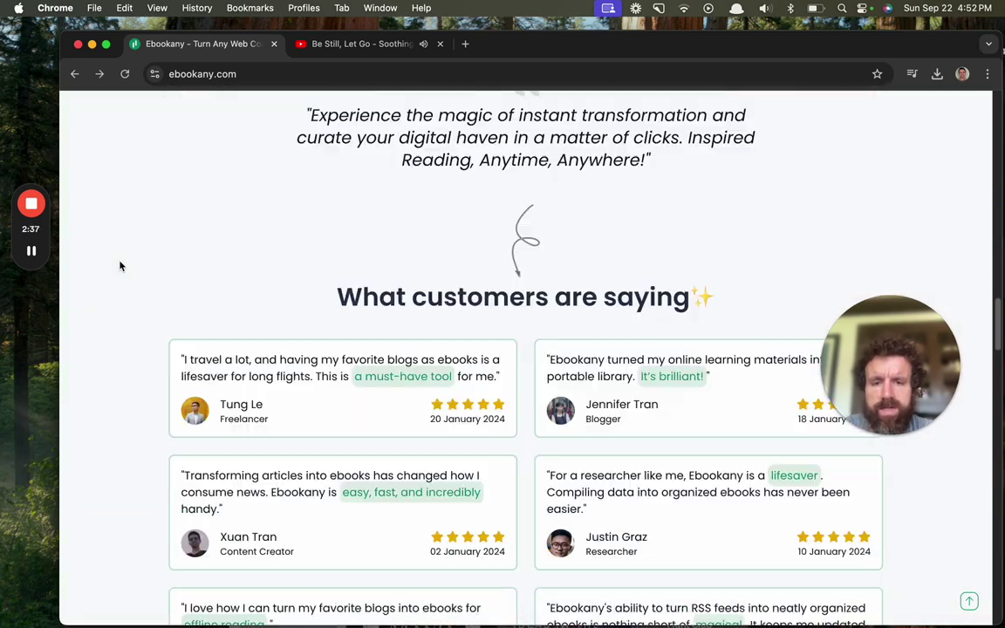
scroll(120, 266, "down", 6)
scroll(120, 267, "down", 2)
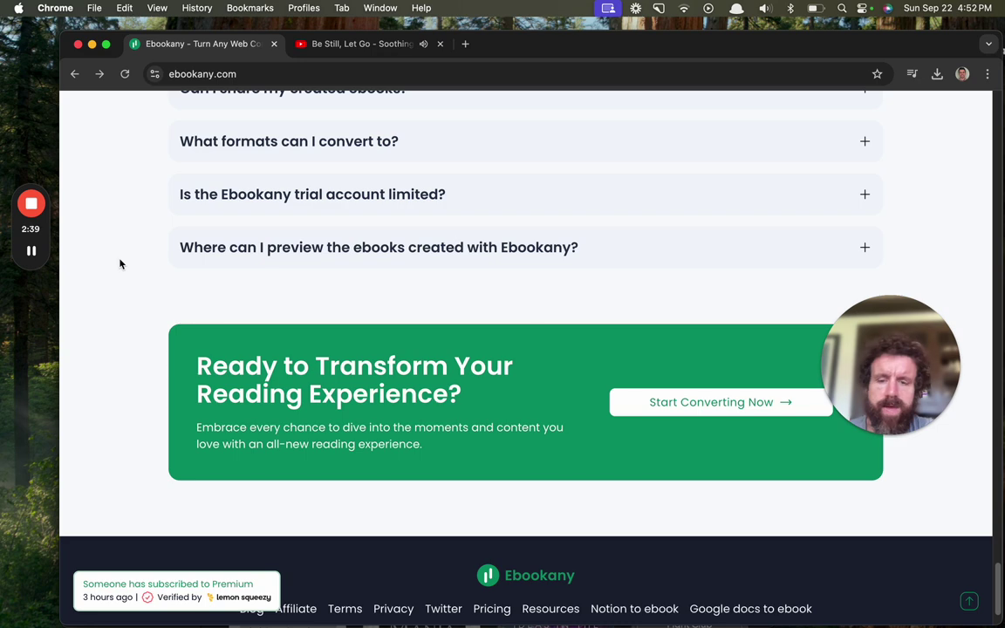
scroll(118, 262, "down", 1)
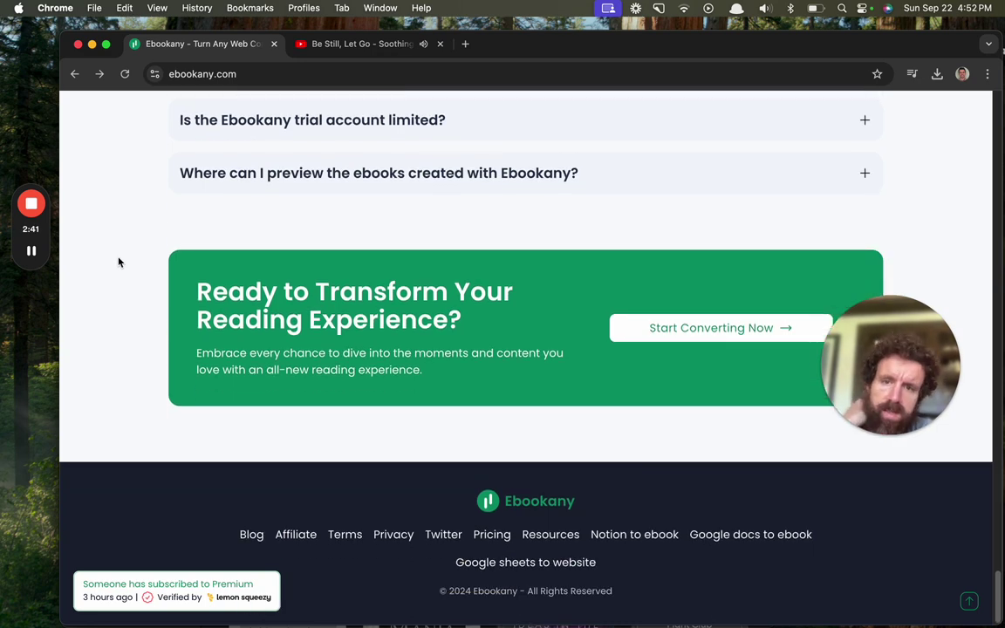
scroll(118, 261, "up", 10)
scroll(120, 262, "up", 10)
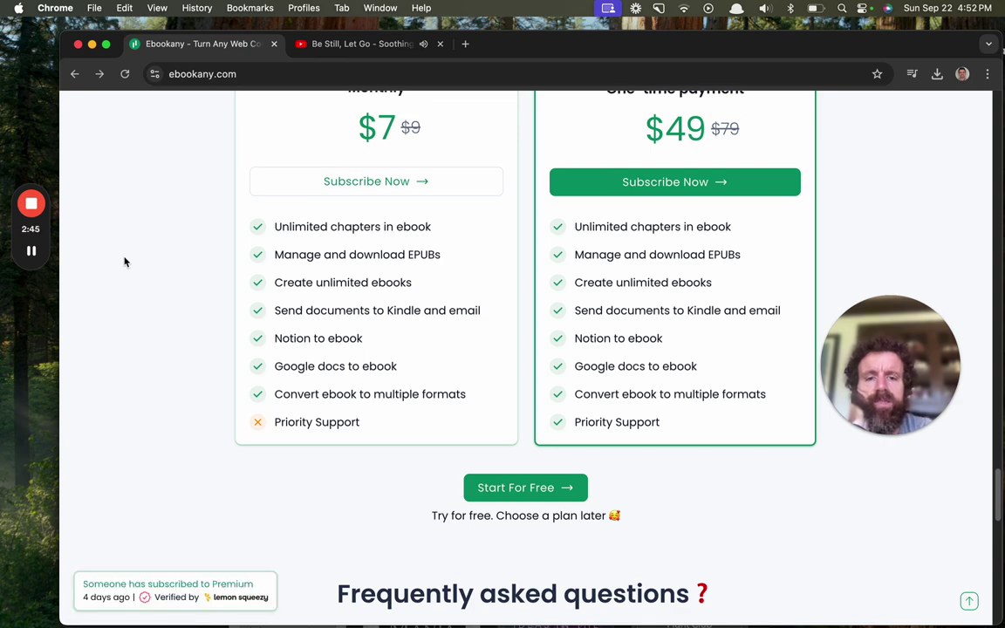
scroll(124, 262, "up", 20)
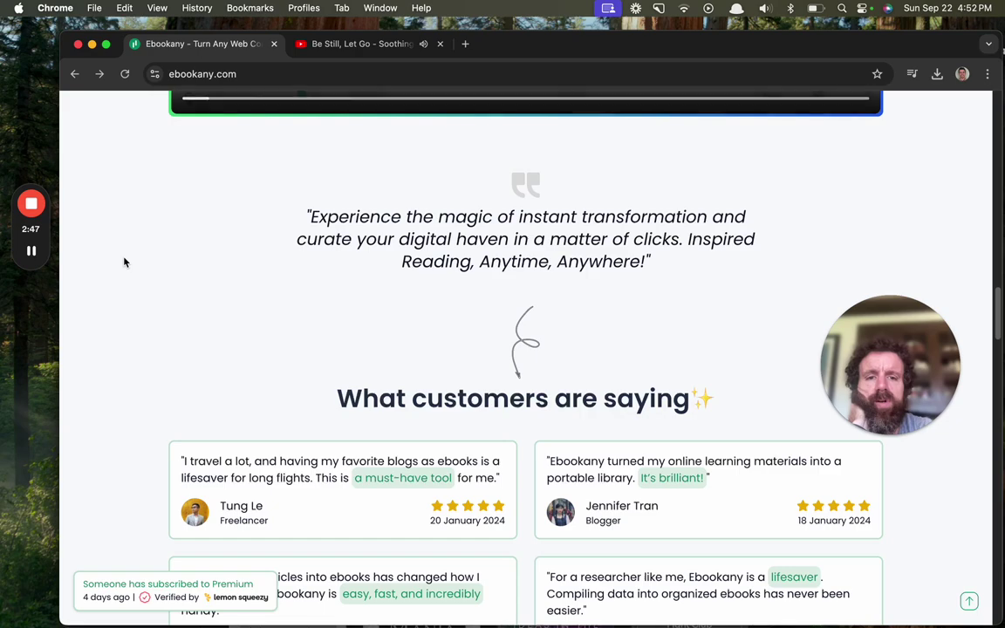
scroll(124, 262, "up", 15)
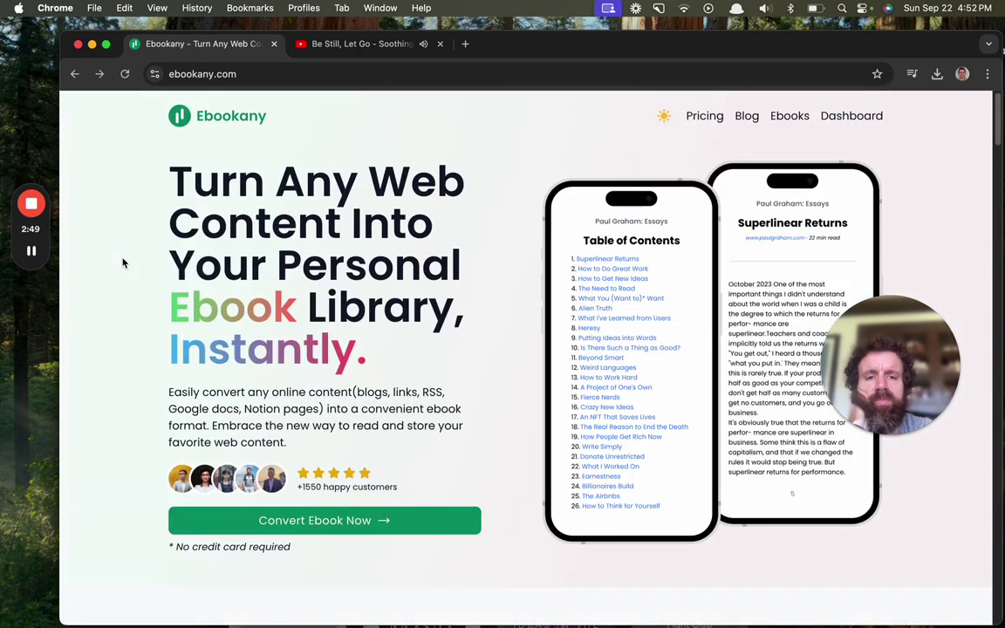
- Review the pricing plans again, along with the homepage's My Story, How it works and frequently asked questions sections
left_click(695, 117)
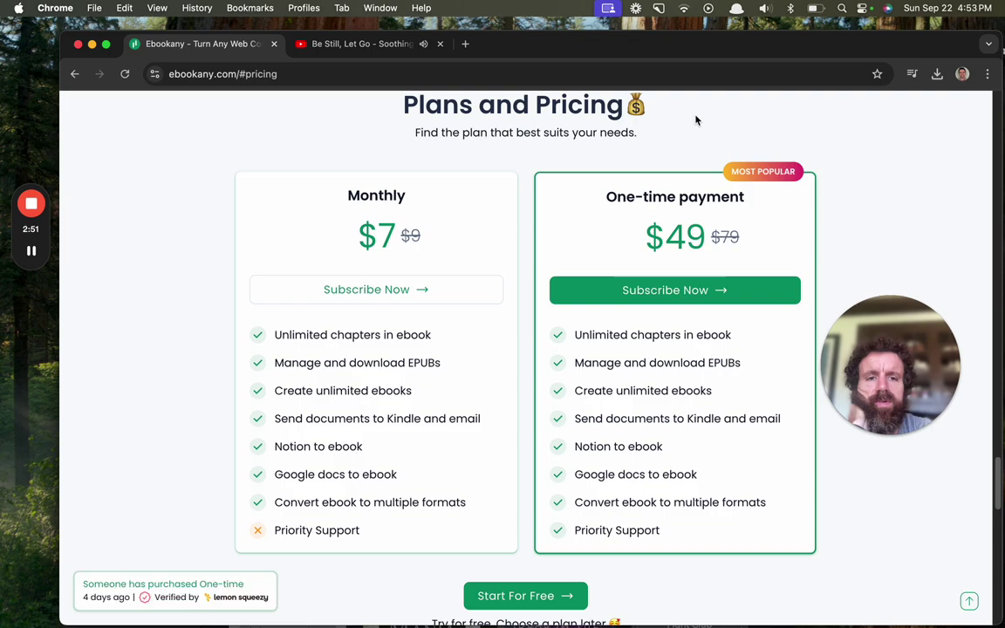
scroll(489, 175, "up", 10)
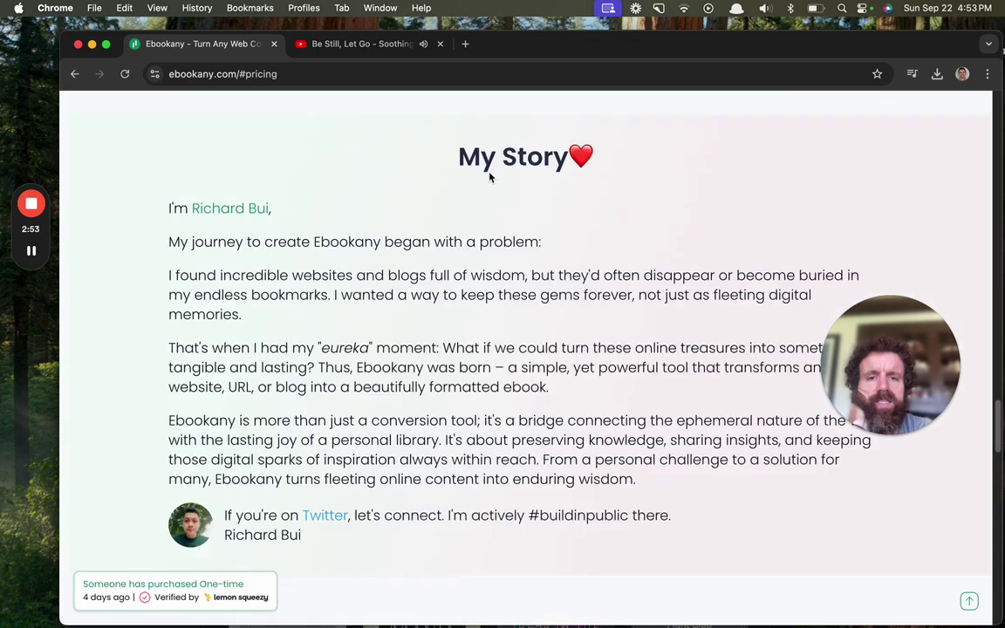
scroll(488, 177, "up", 15)
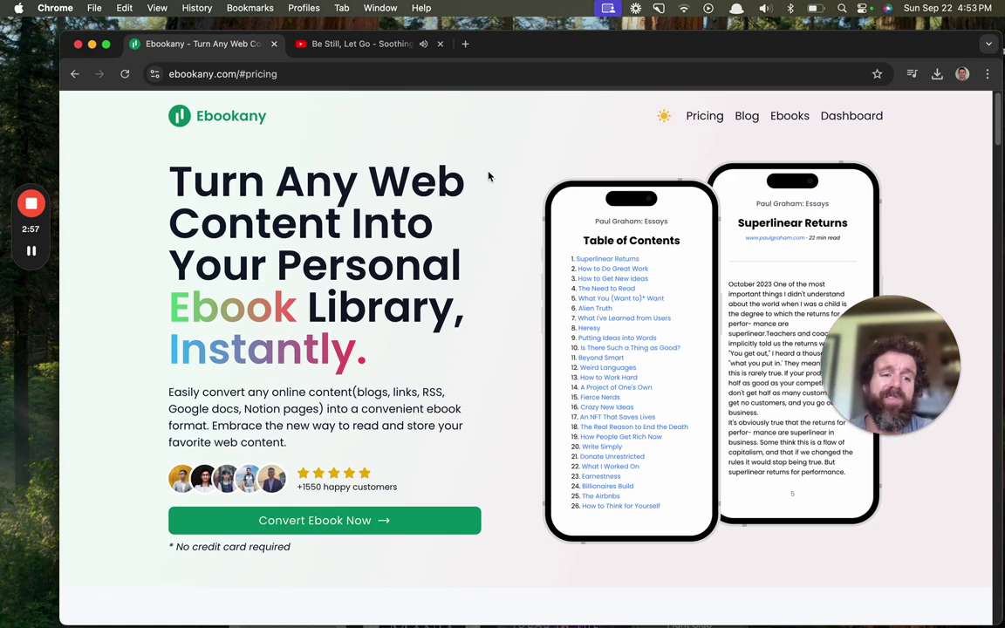
left_click(239, 128)
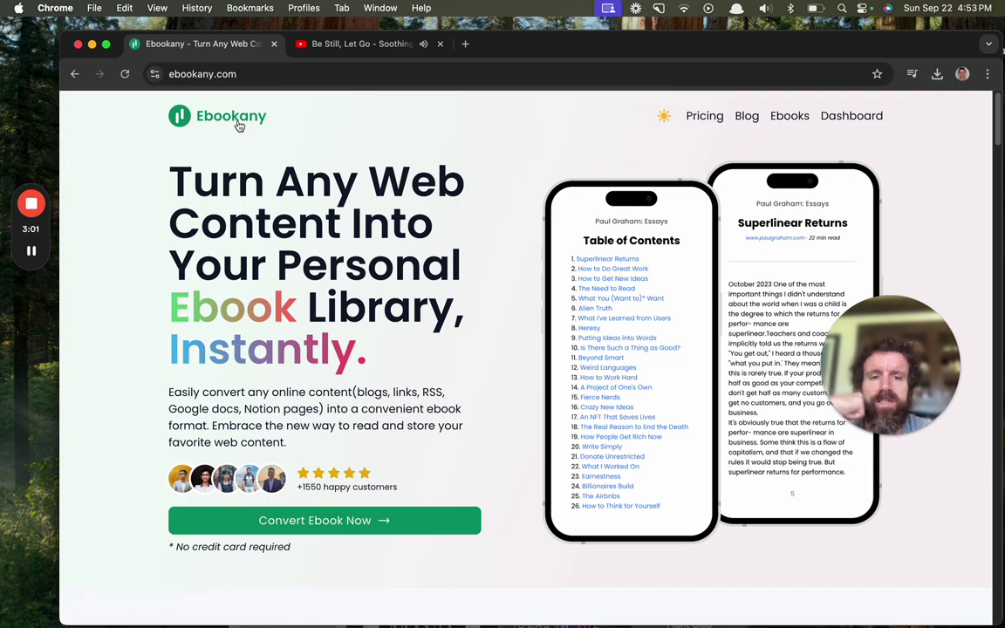
scroll(239, 127, "down", 10)
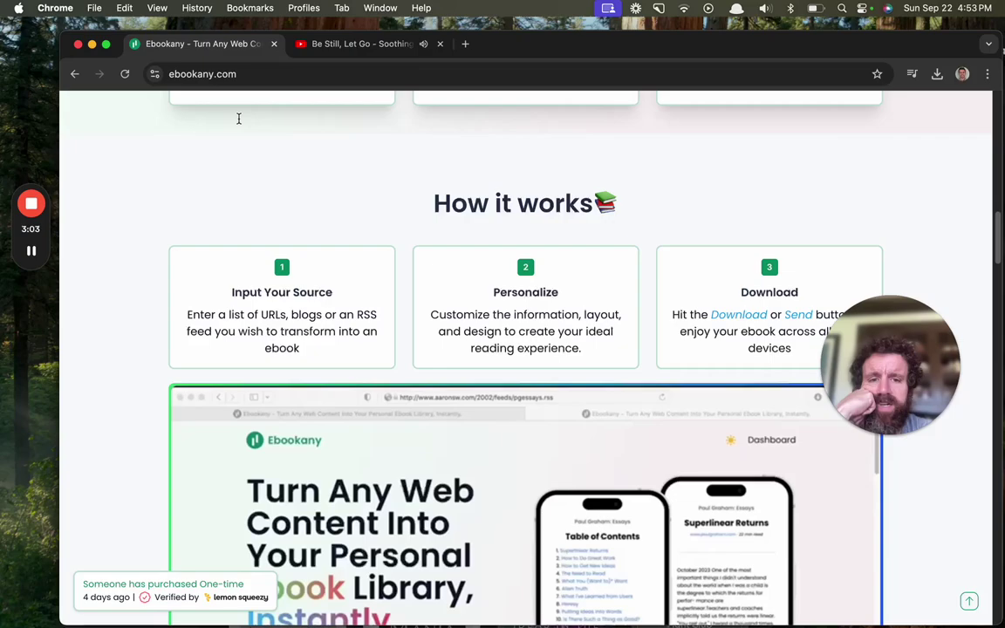
scroll(239, 121, "down", 15)
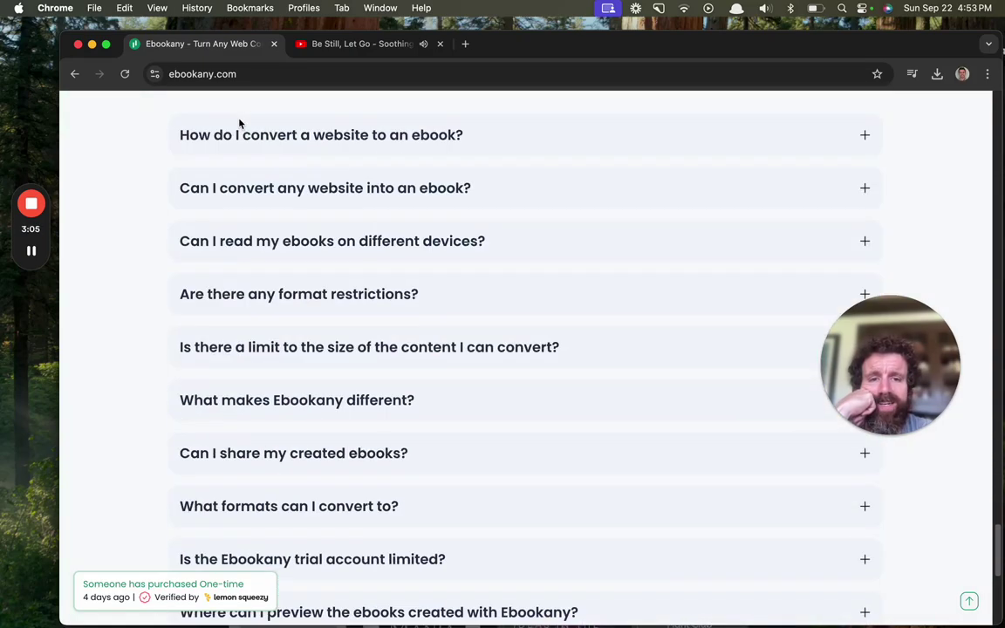
scroll(239, 123, "up", 8)
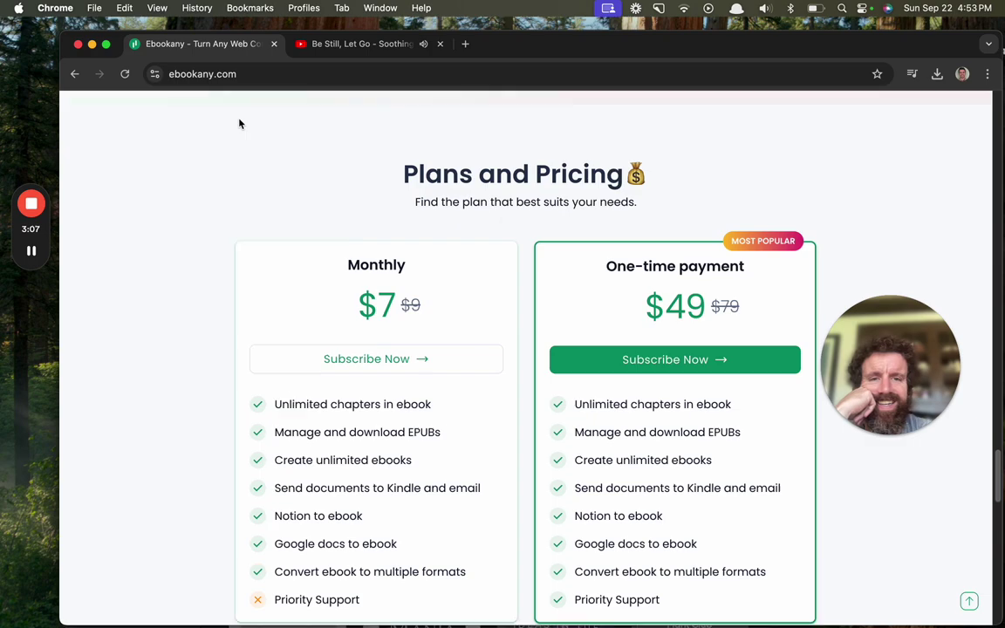
scroll(239, 123, "up", 12)
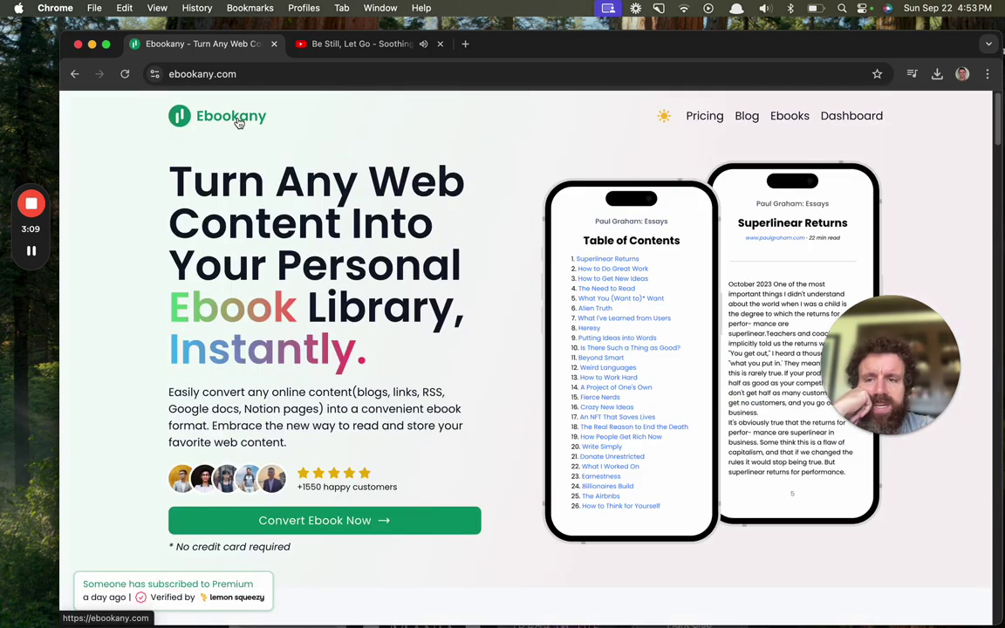
- Look in on the Ebookany blog, close it, and open the Resources list of ready-made ebooks
left_click(746, 115)
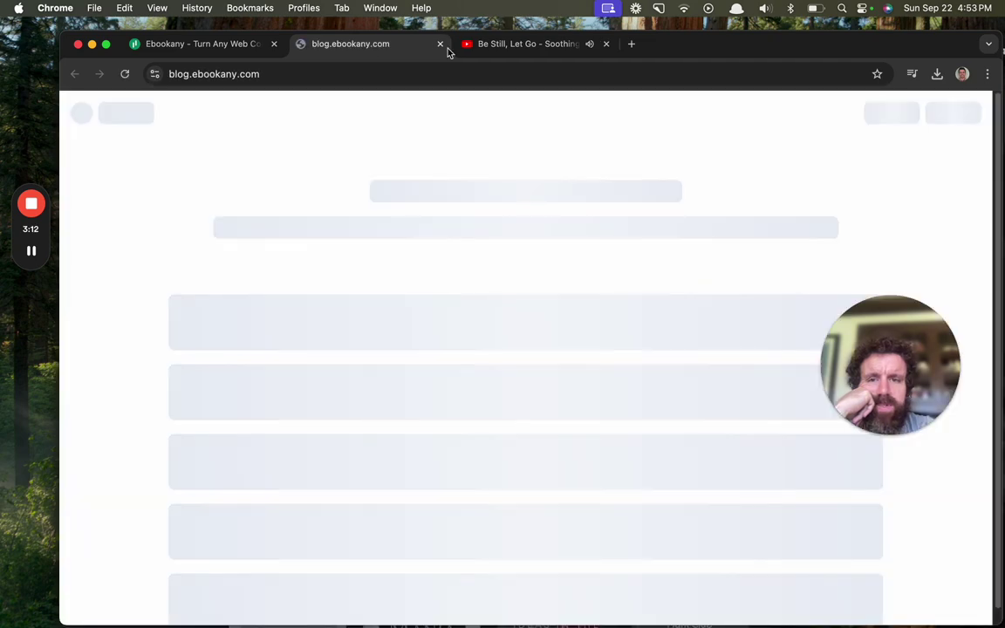
left_click(441, 43)
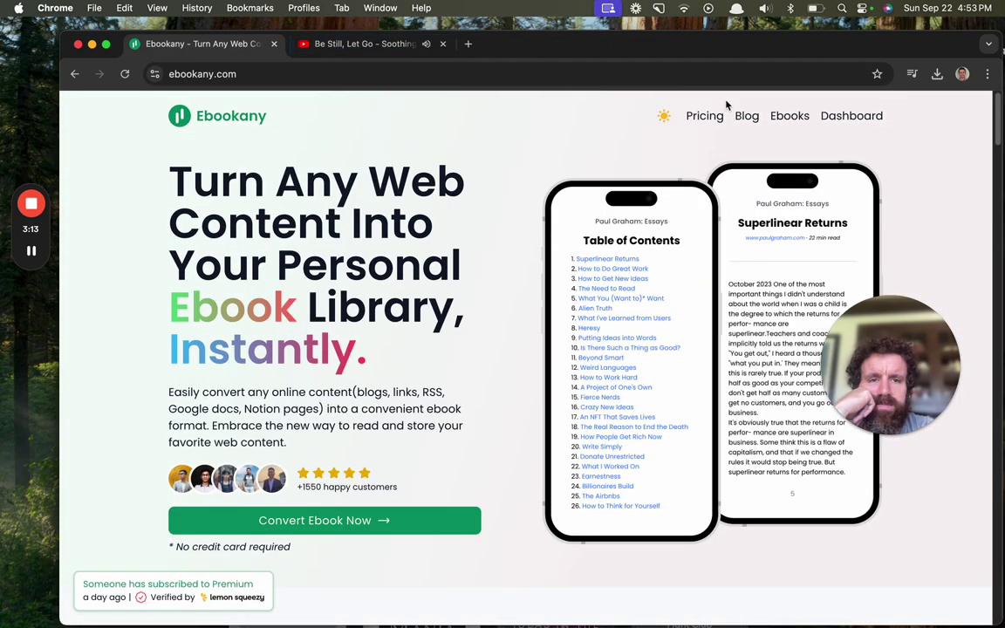
left_click(795, 116)
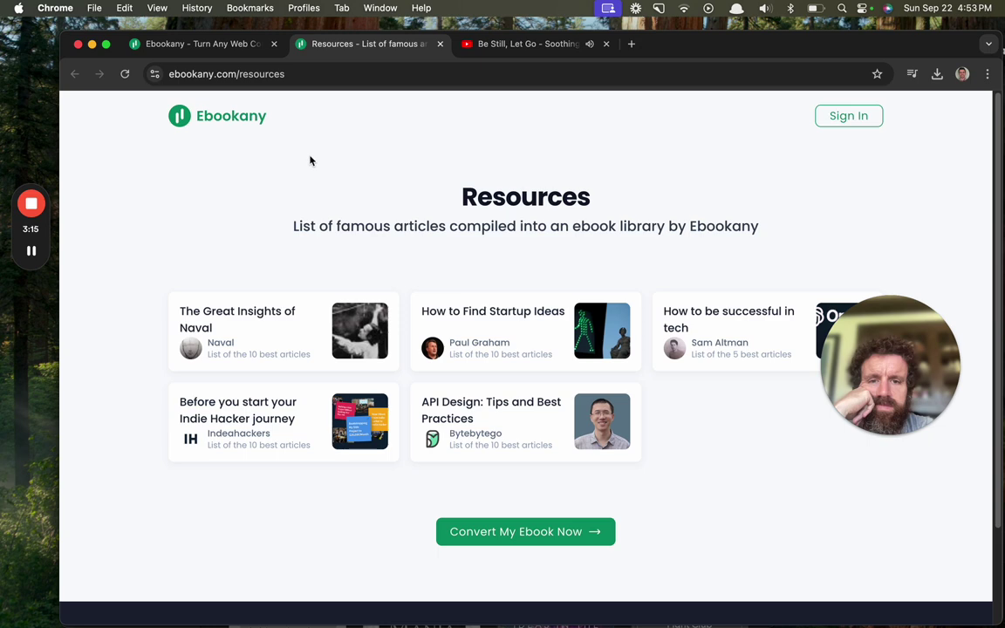
- Download the Paul Graham ebook How to Find Startup Ideas and open How-to-Find-Startup-Ideas.epub in Books
left_click(499, 346)
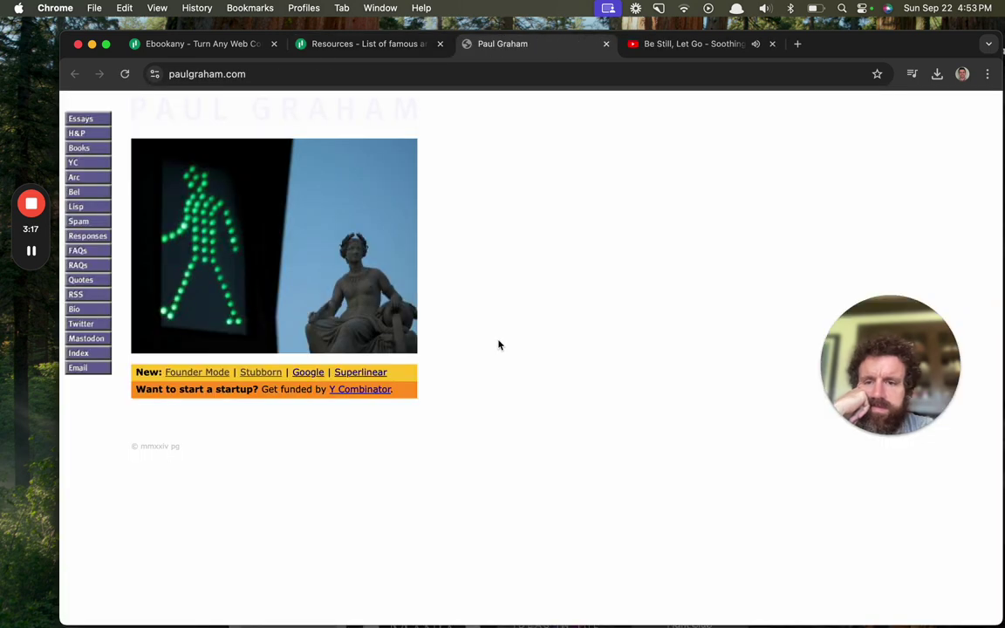
left_click(417, 47)
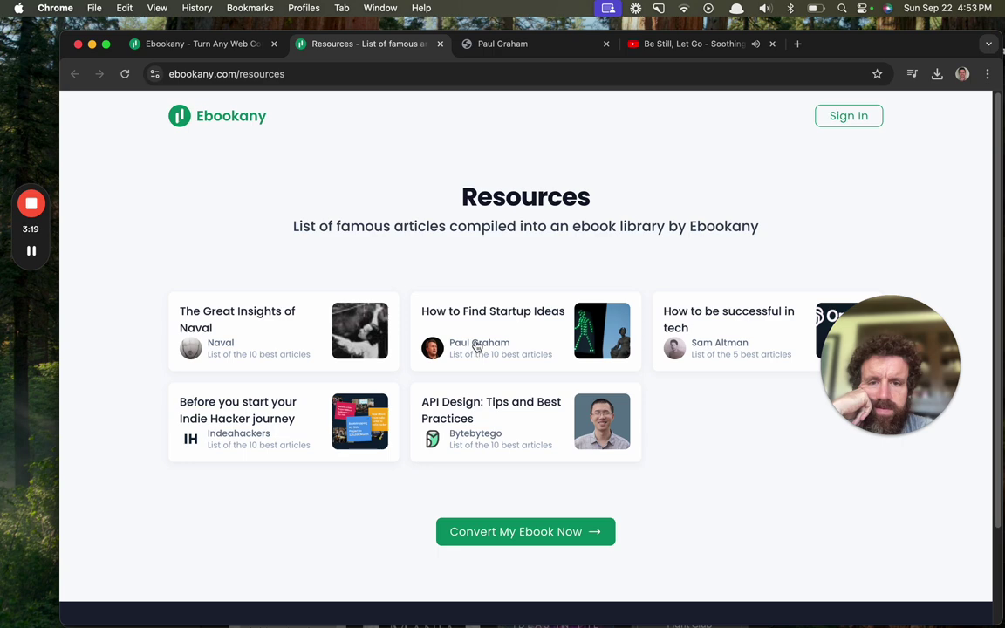
left_click(483, 320)
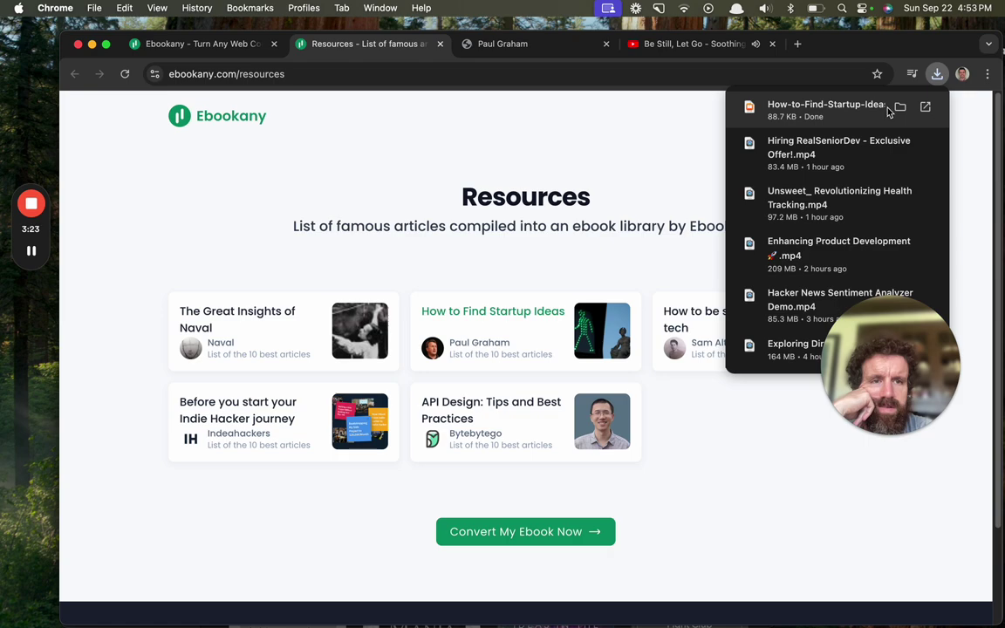
left_click(899, 107)
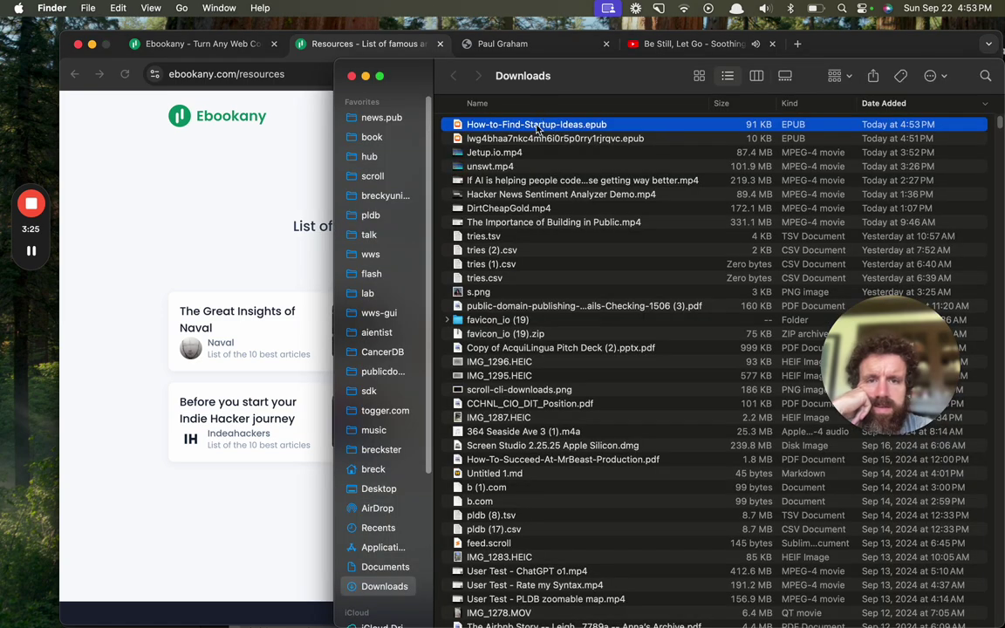
double_click(538, 126)
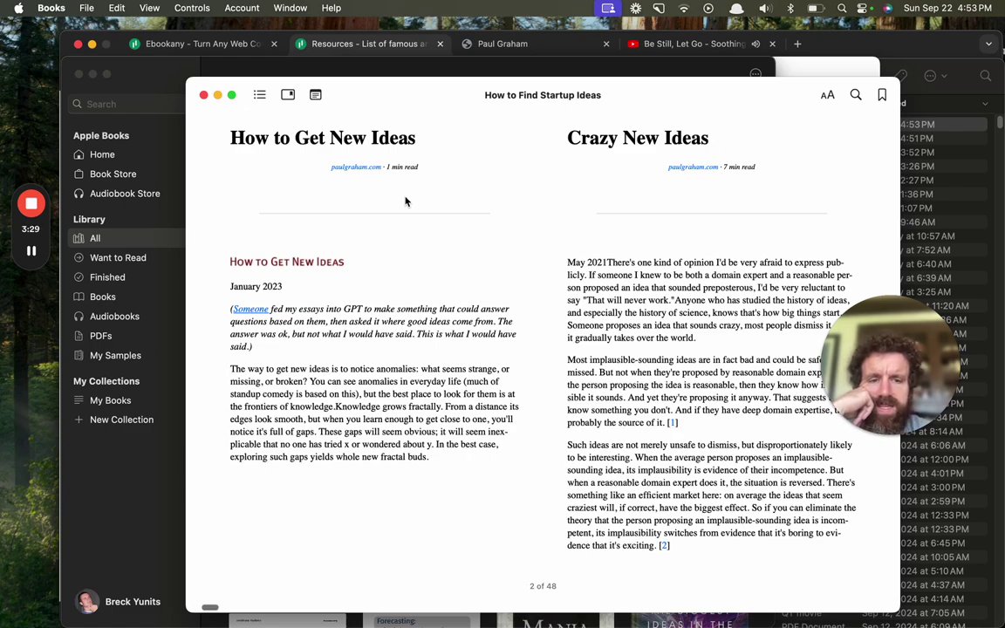
- Page through the How to Find Startup Ideas ebook to check its chapters and formatting, then quit Books
key("Right")
key("Right")
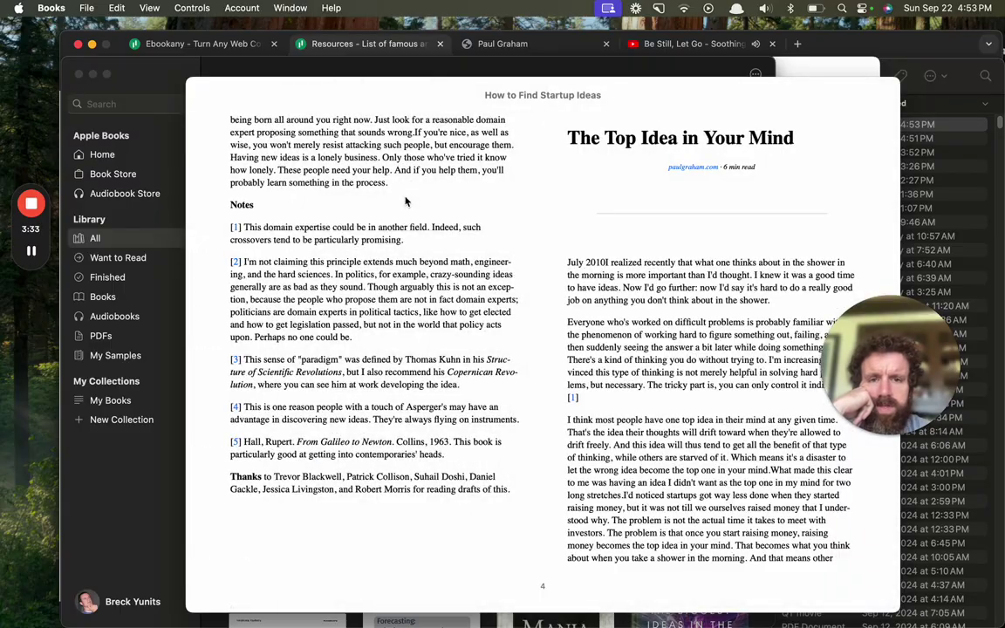
key("Right")
key("Right")
key("Right")
key("Right")
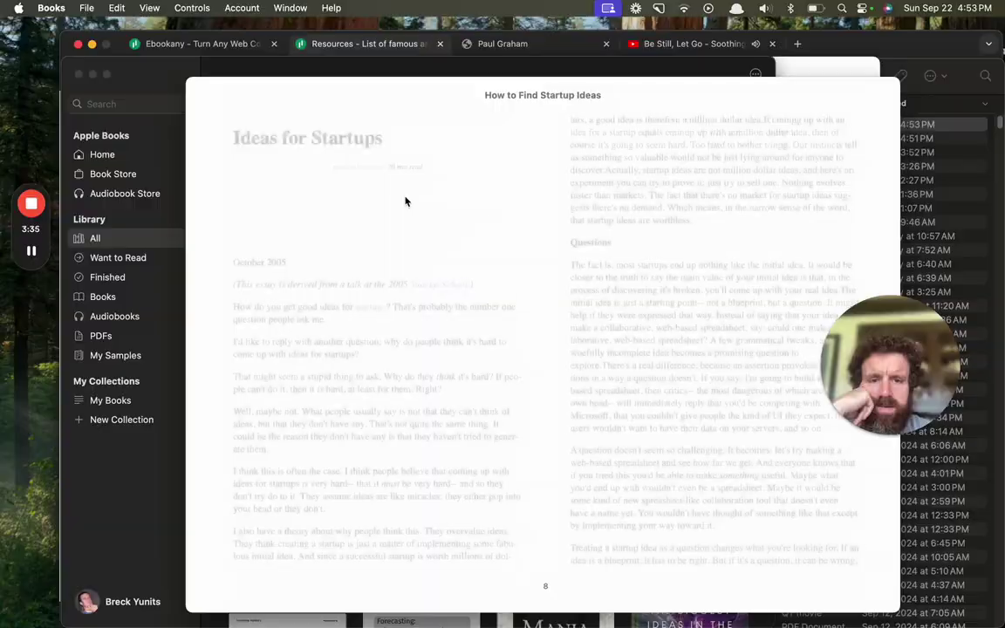
key("Right")
key("Right")
key("Right")
key("Right")
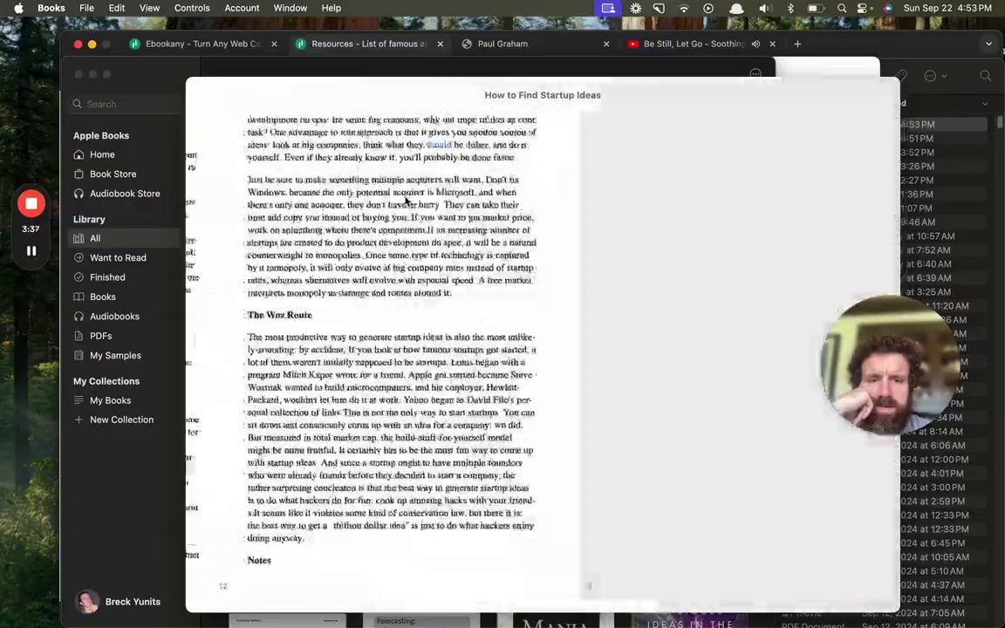
key("Right")
key("Right")
key("Right")
key("Right")
key("Right")
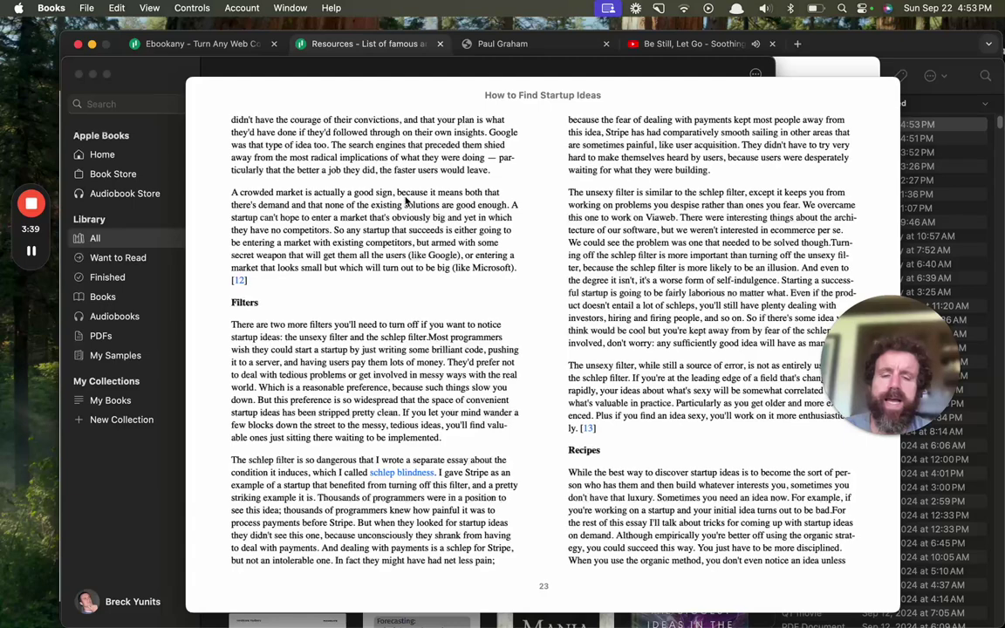
key("super+q")
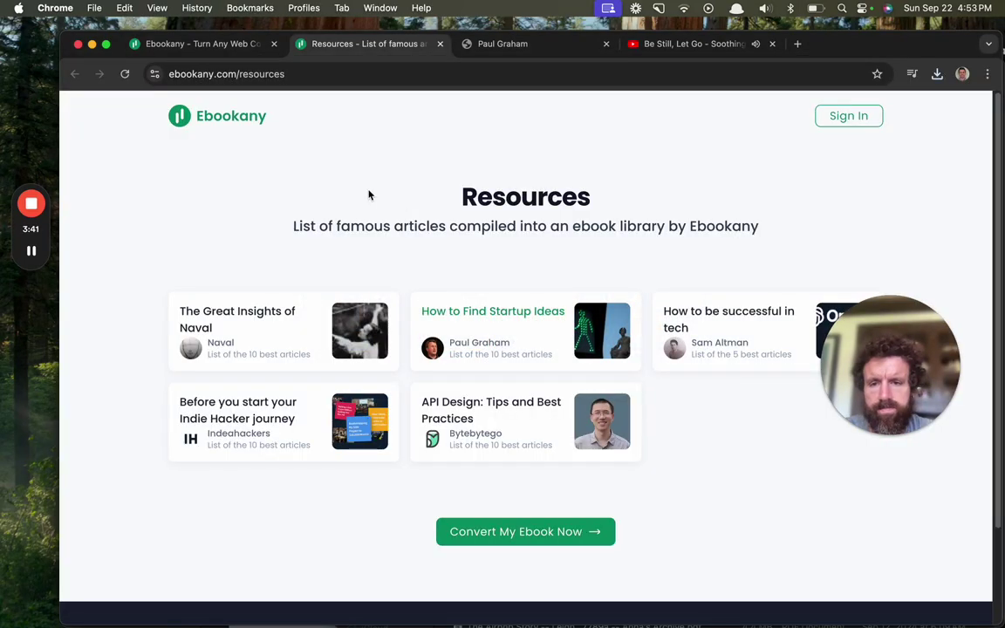
- Look over the Resources list down to its footer, then return to the Ebookany homepage and skim its How it works demo
scroll(368, 194, "down", 3)
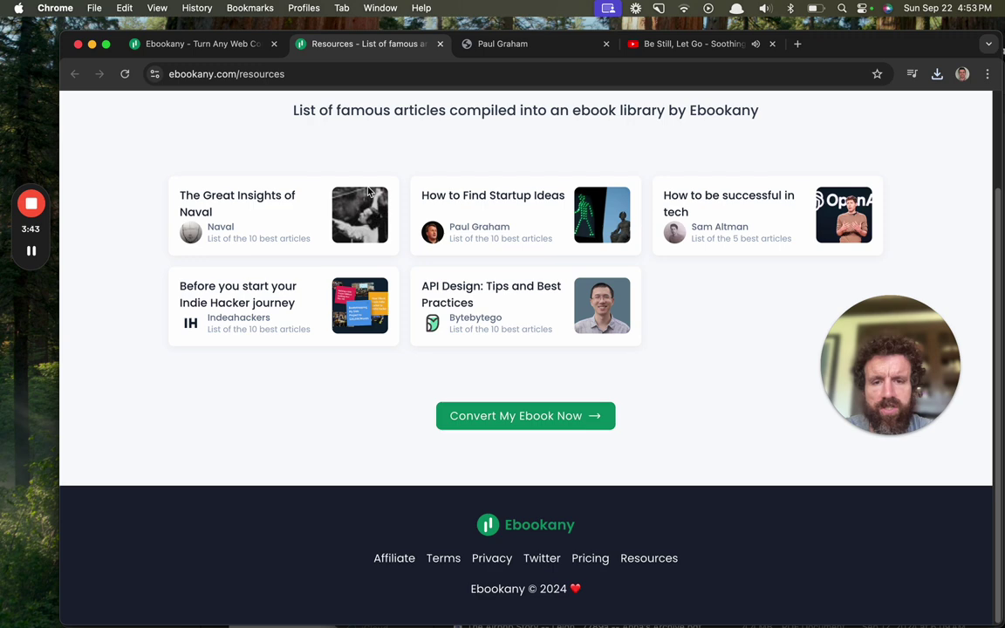
scroll(368, 193, "up", 3)
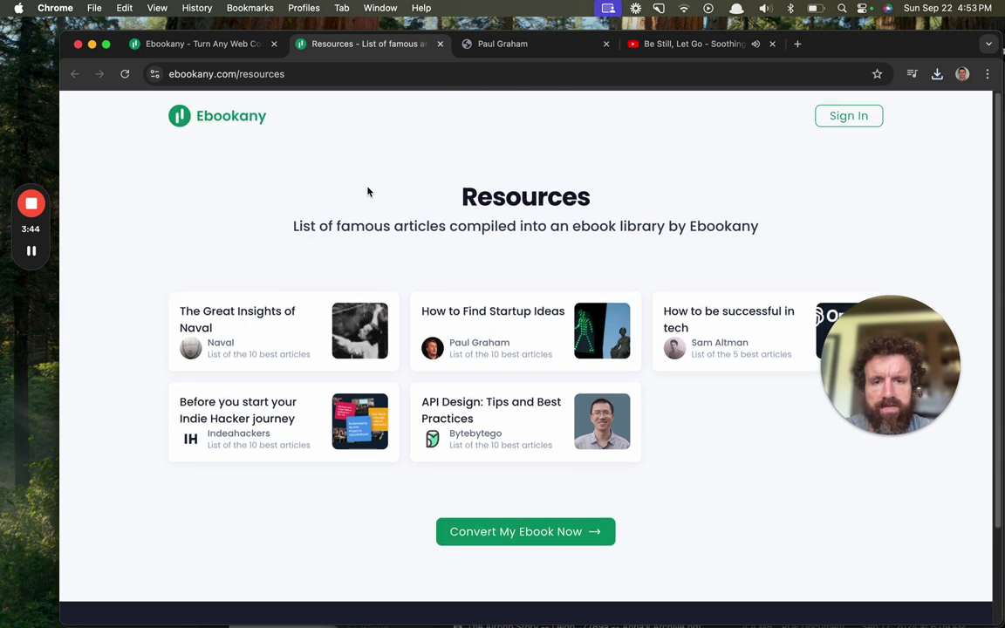
left_click(192, 119)
scroll(132, 198, "down", 15)
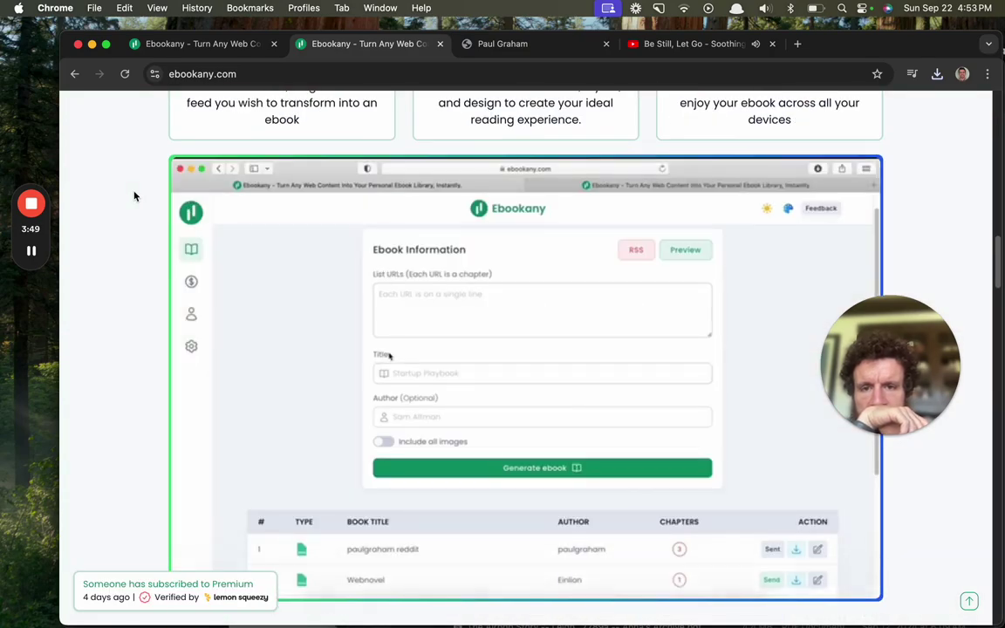
scroll(134, 196, "up", 12)
scroll(133, 196, "up", 3)
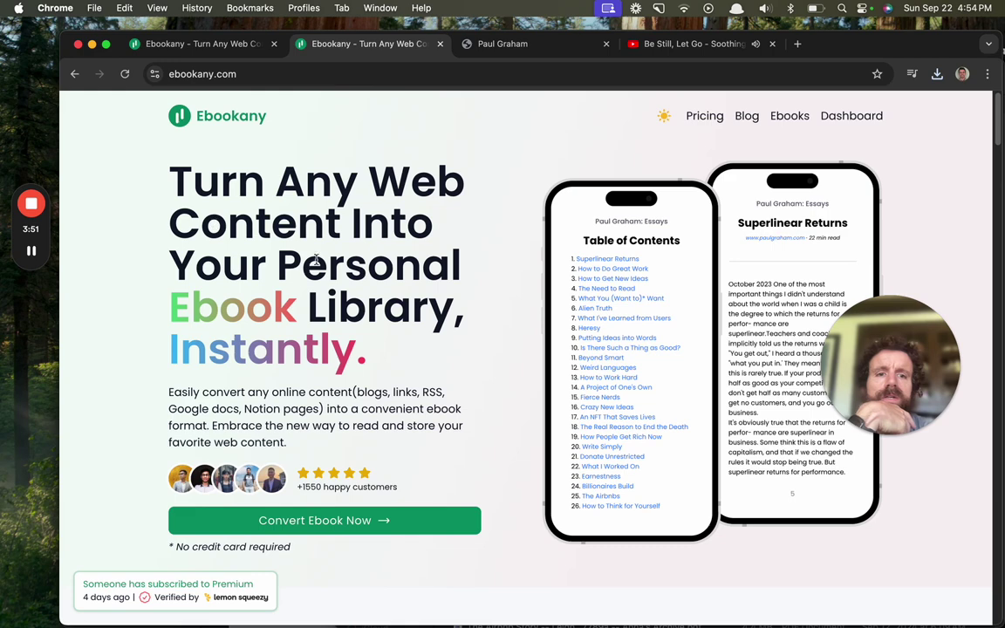
- Open the dashboard, look in on the user page, and start the checkout for the $7 Monthly plan
left_click(853, 115)
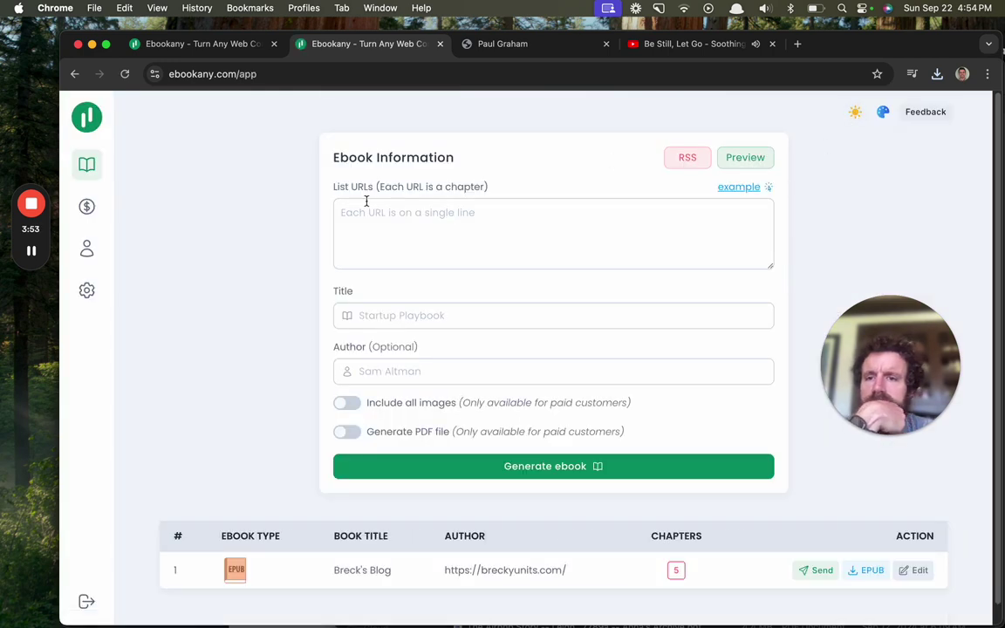
left_click(85, 207)
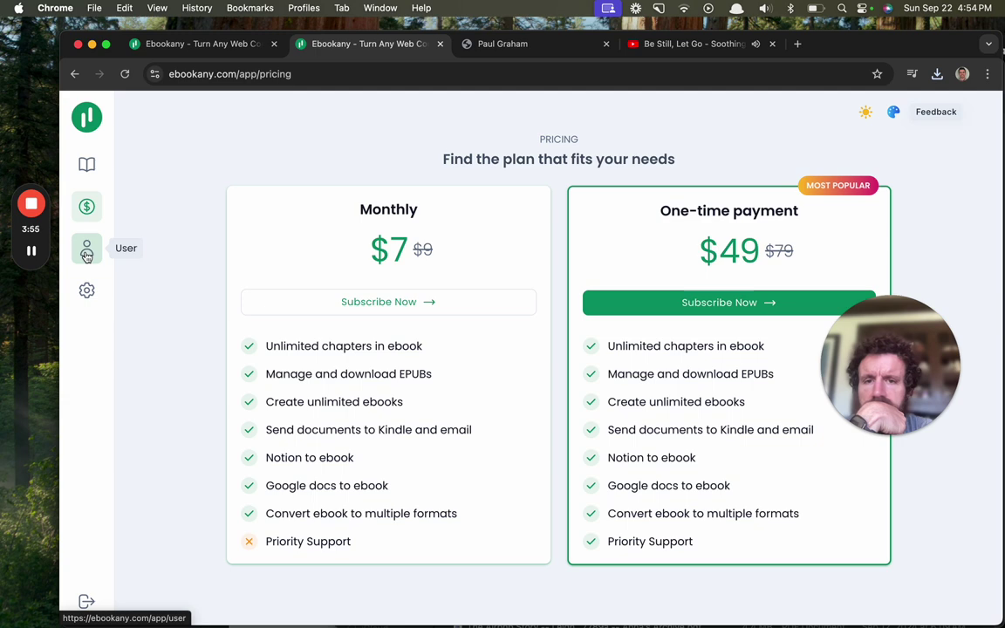
left_click(85, 247)
left_click(91, 210)
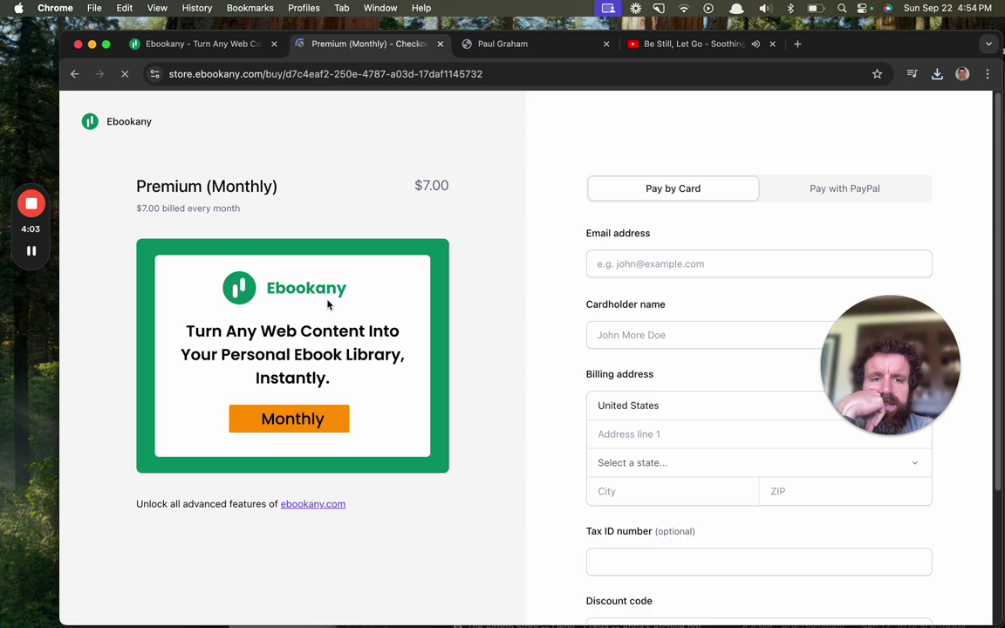
- Choose PayPal as the payment method, fill in the contact and billing details from a saved address, and submit the checkout
left_click(846, 195)
left_click(700, 264)
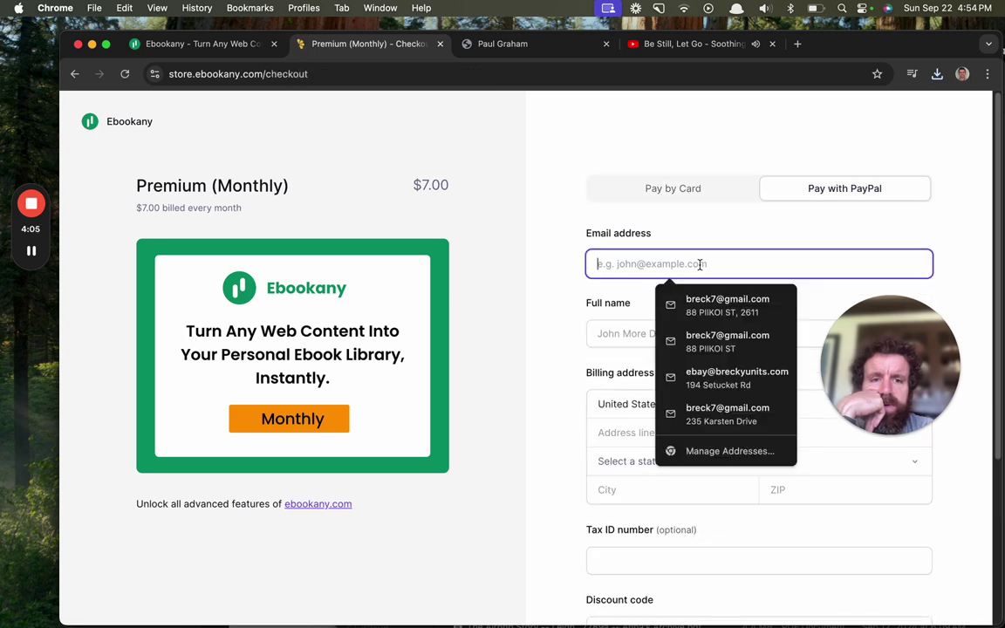
left_click(697, 301)
scroll(502, 276, "down", 3)
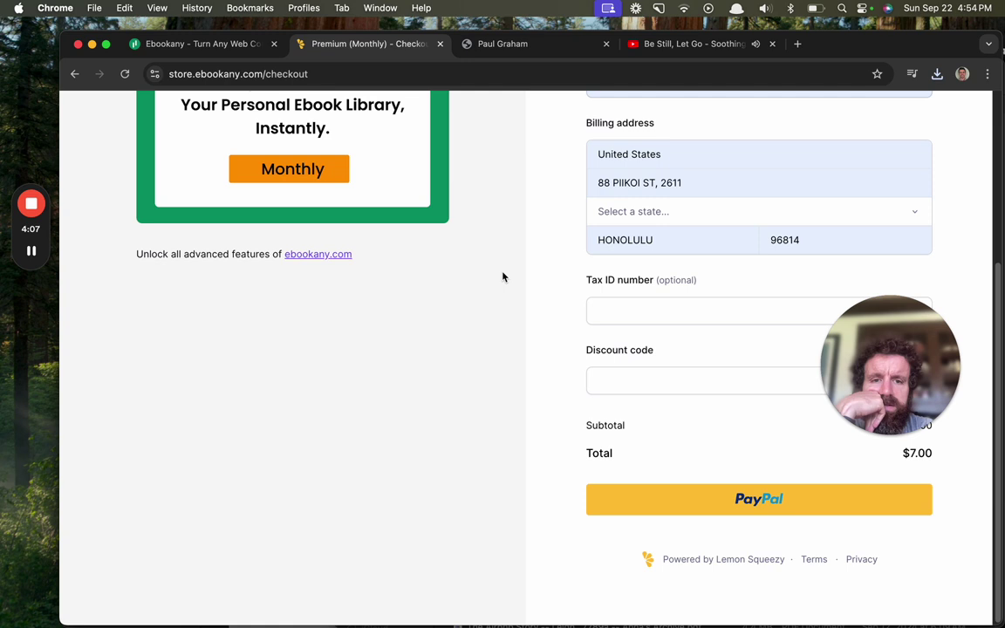
left_click(767, 497)
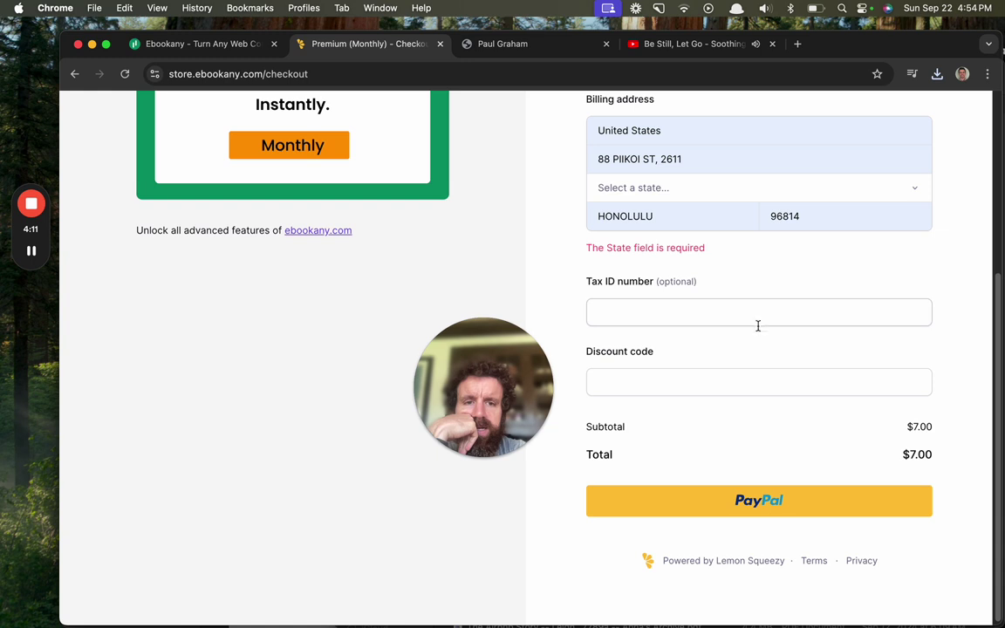
- Try to fill in the billing state from the browser's saved suggestions and submit the PayPal checkout
left_click(714, 185)
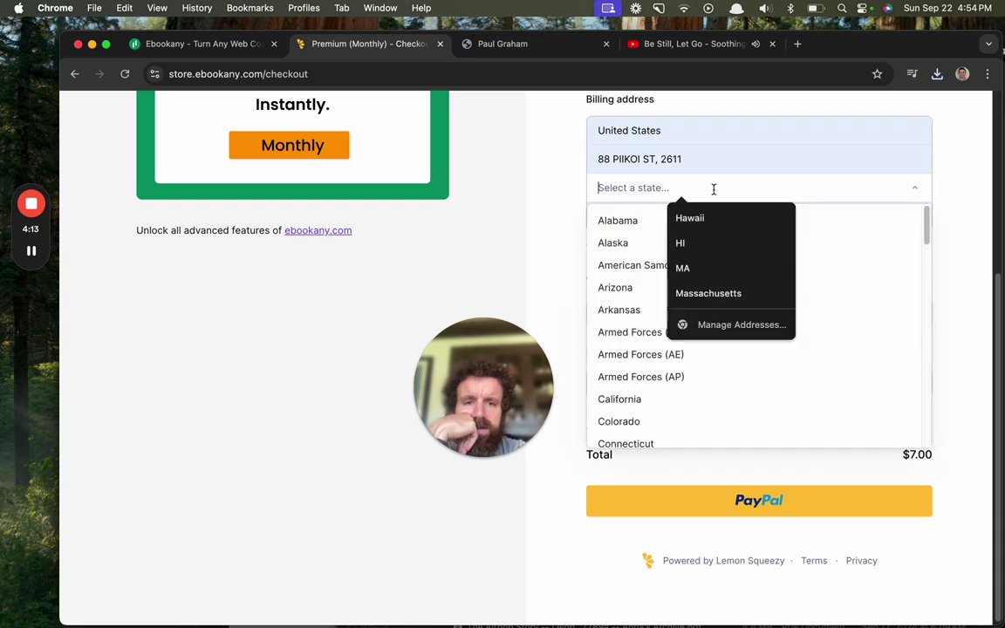
left_click(697, 244)
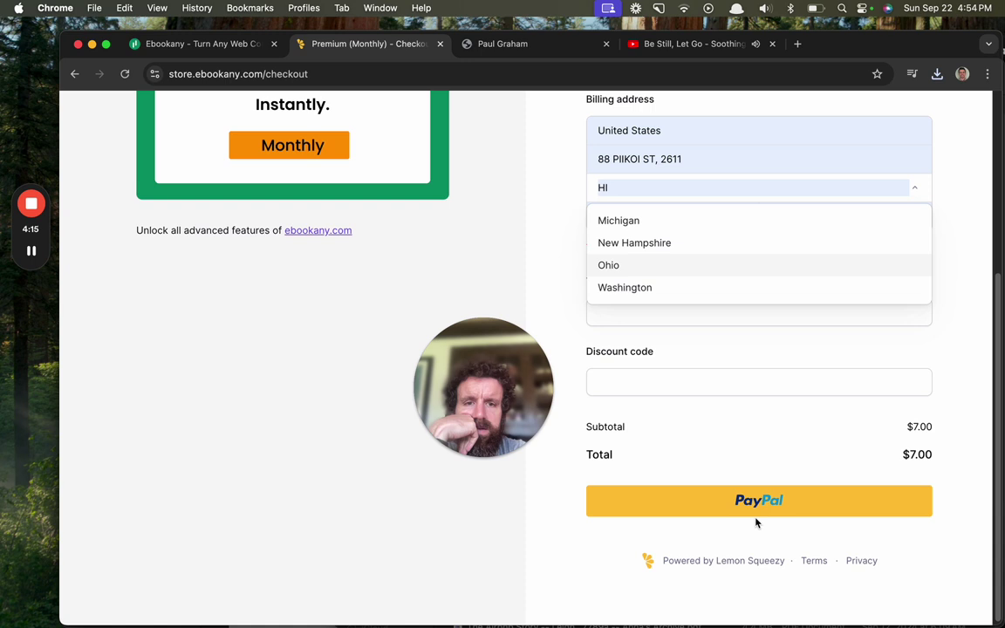
left_click(755, 520)
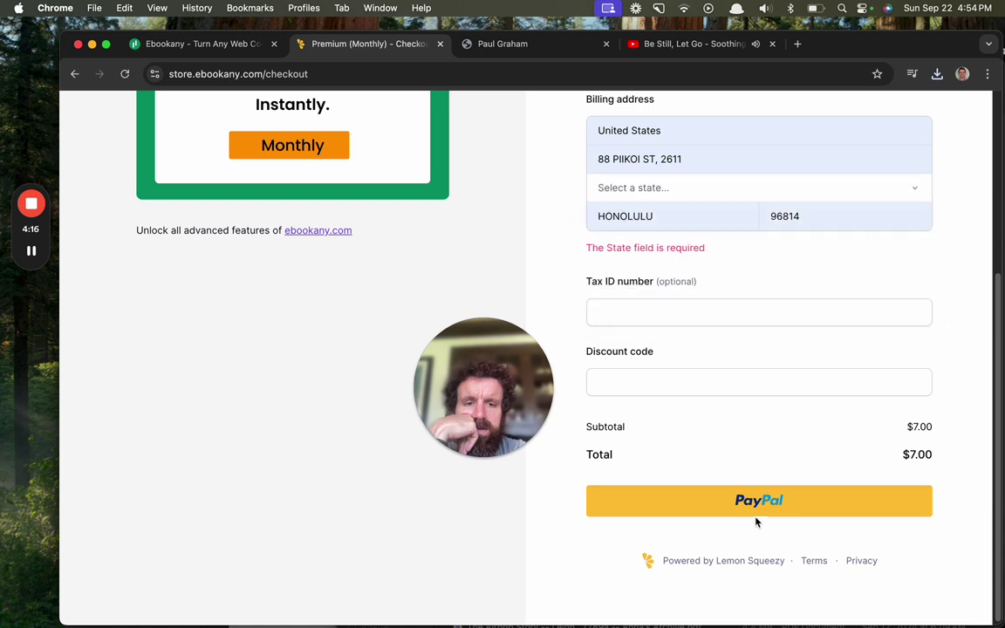
left_click(678, 187)
left_click(690, 216)
left_click(711, 512)
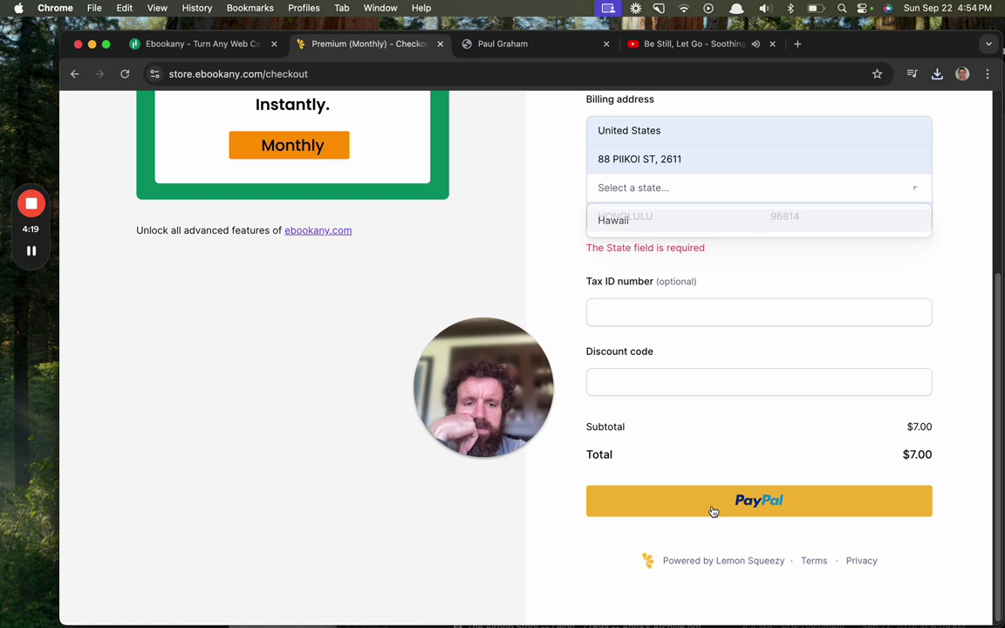
- Set the billing state by searching the form's own state list, and start the PayPal payment
left_click(698, 190)
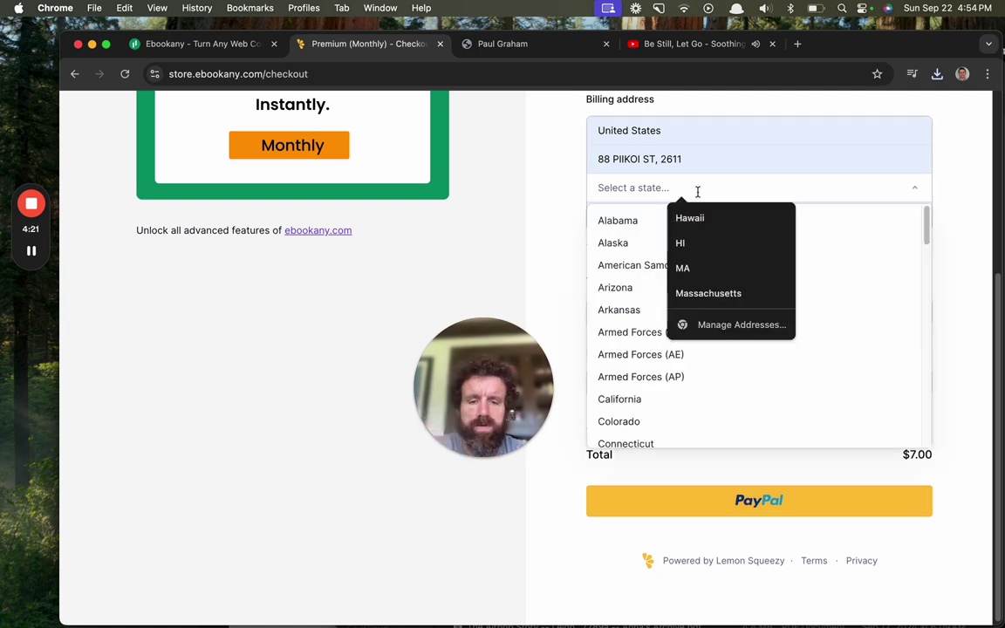
type("Hawai")
left_click(631, 218)
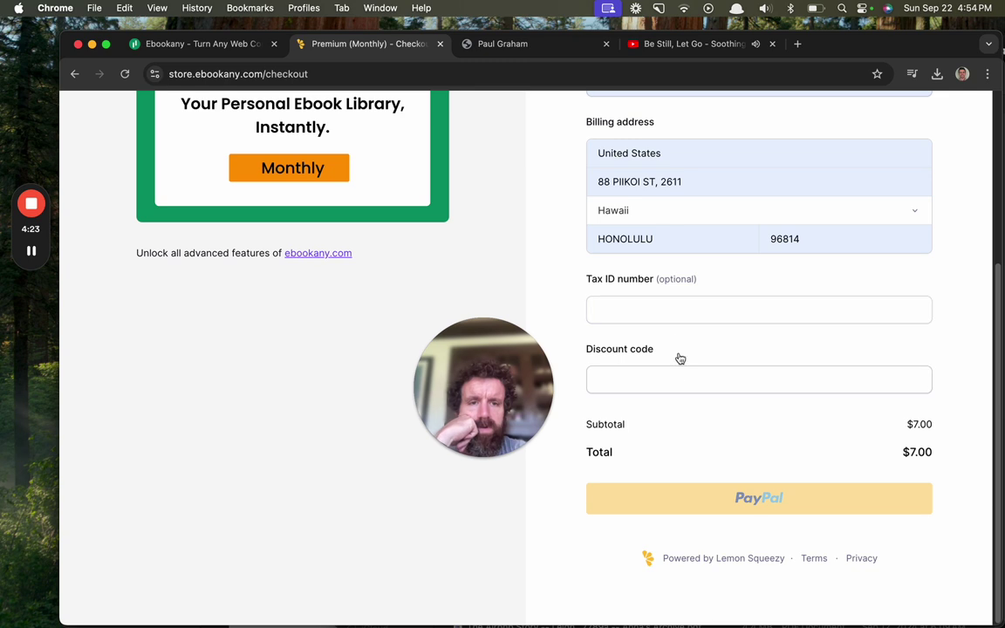
left_click(716, 501)
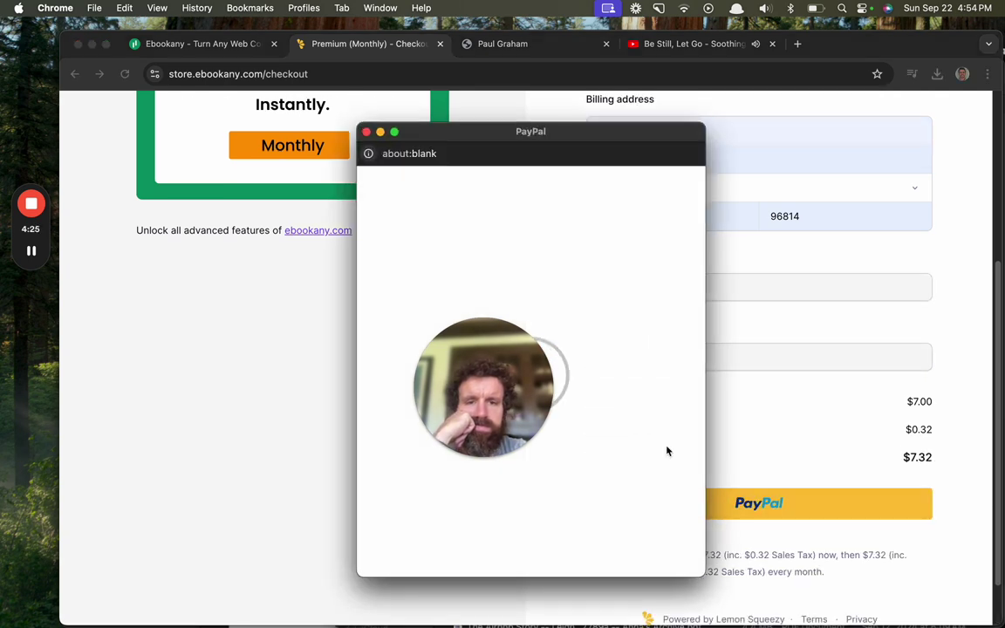
left_click_drag(548, 138, 706, 113)
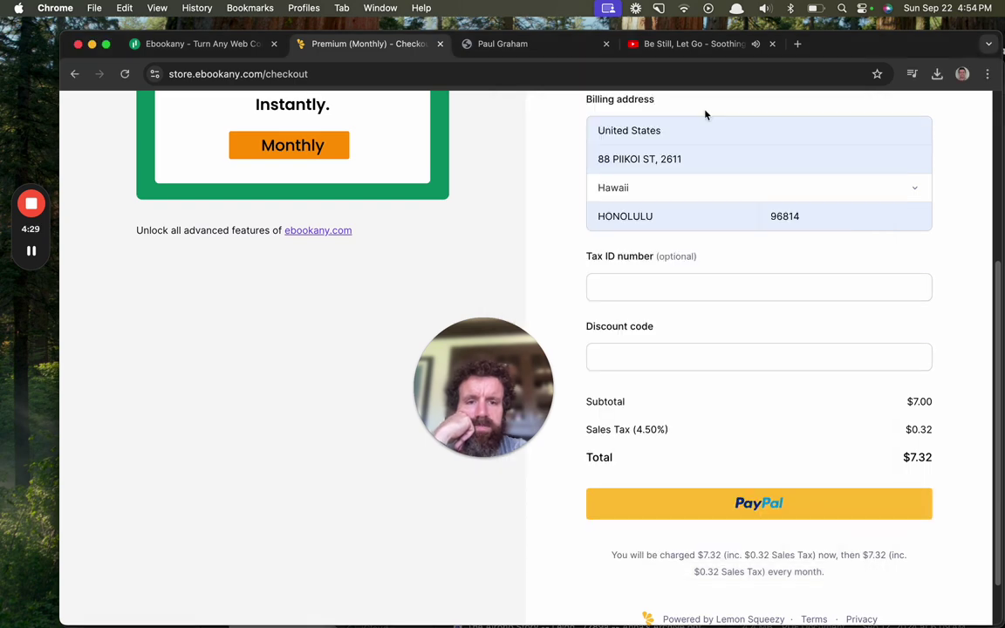
- Check the contact and billing details, reopen PayPal, and complete the subscription payment with the preselected Visa card
scroll(600, 282, "up", 5)
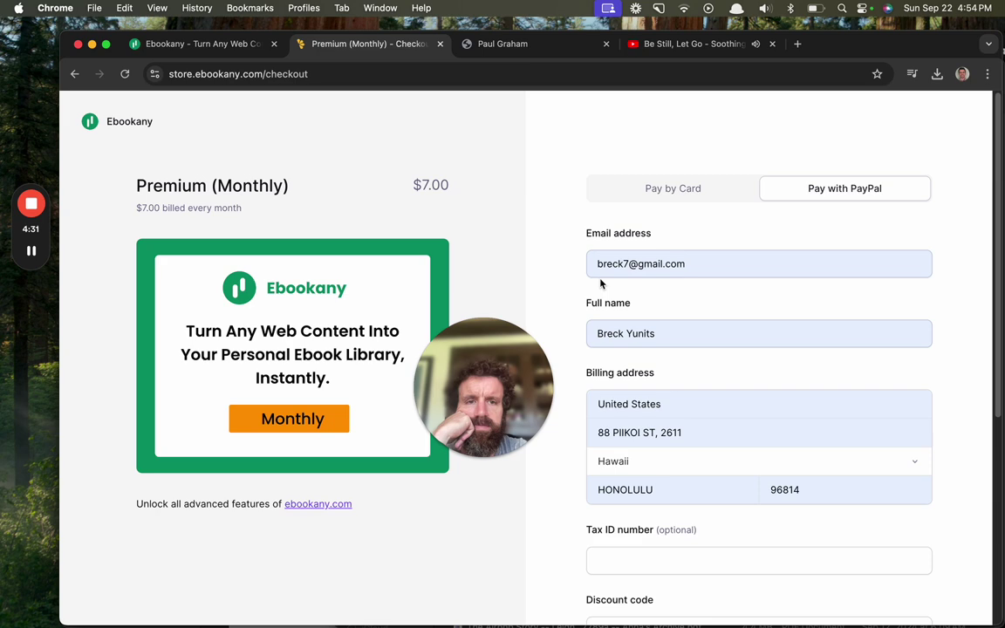
scroll(601, 283, "down", 5)
left_click(700, 449)
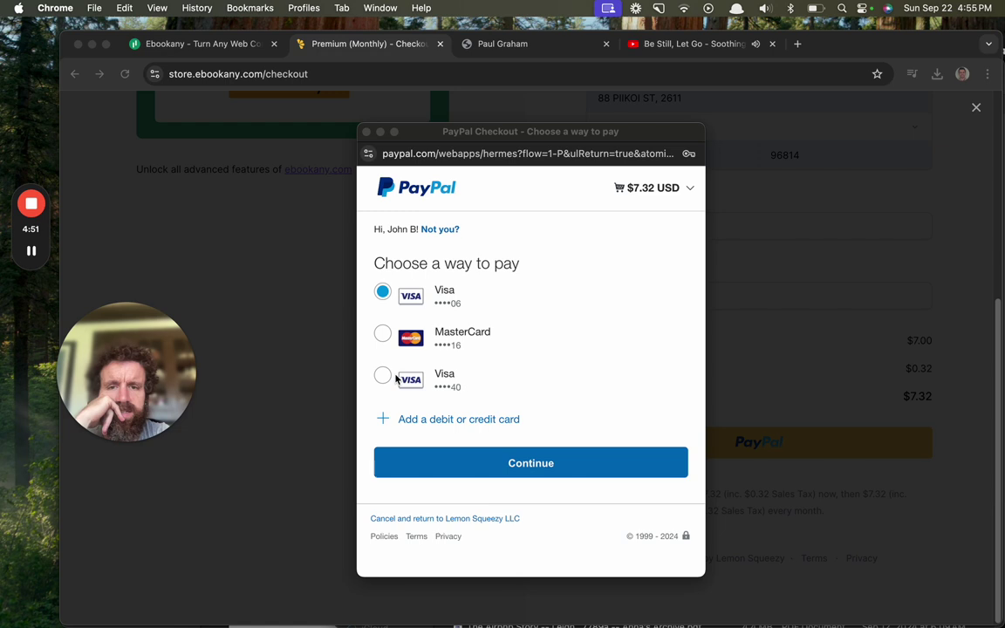
left_click(431, 467)
left_click(458, 514)
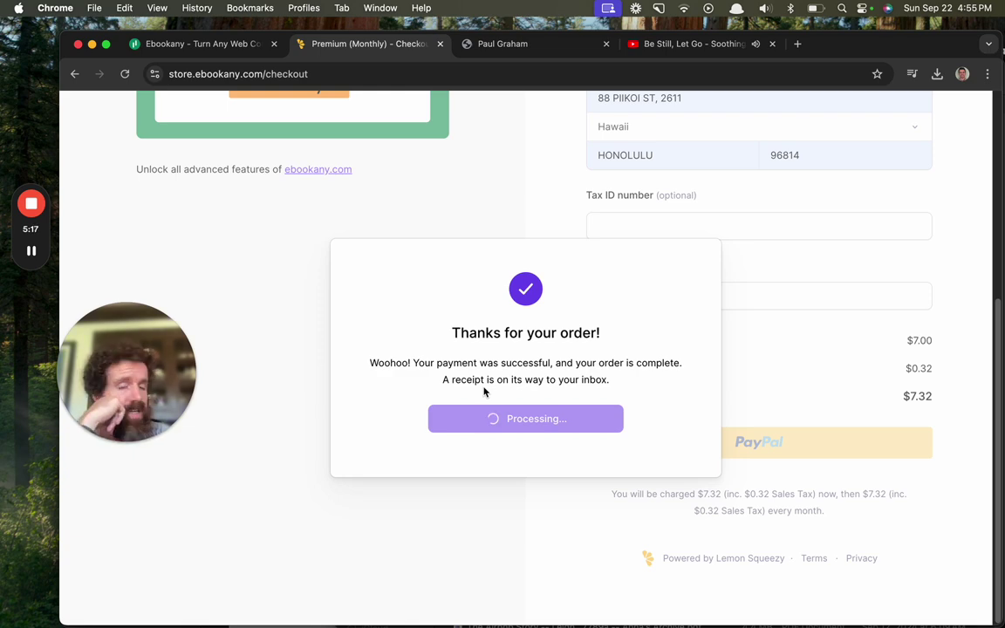
- Open the completed order on Lemon Squeezy and review its order summary and subscription details
scroll(484, 391, "up", 5)
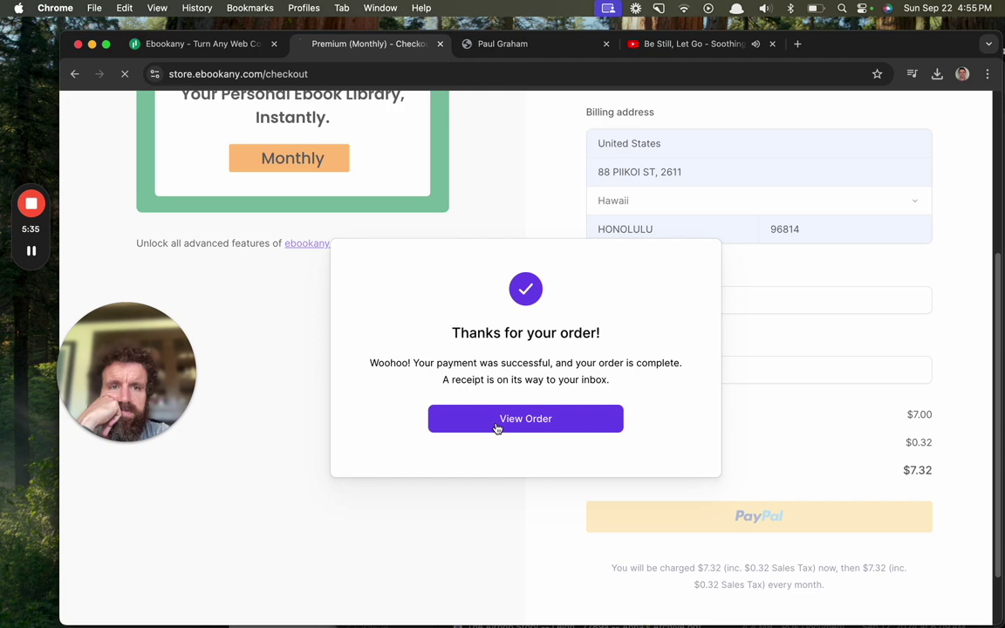
left_click(496, 427)
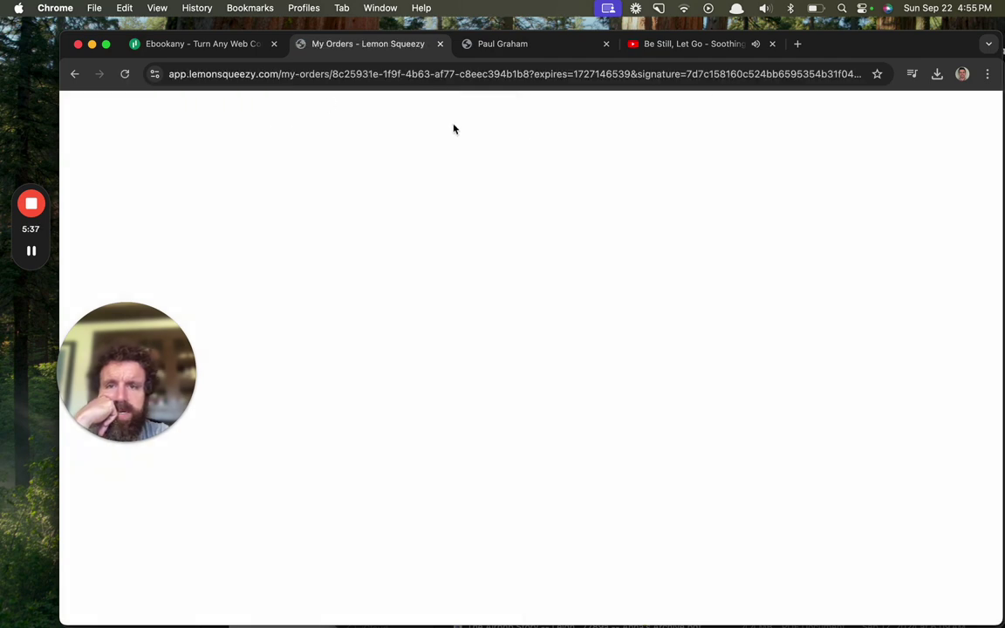
scroll(209, 157, "down", 3)
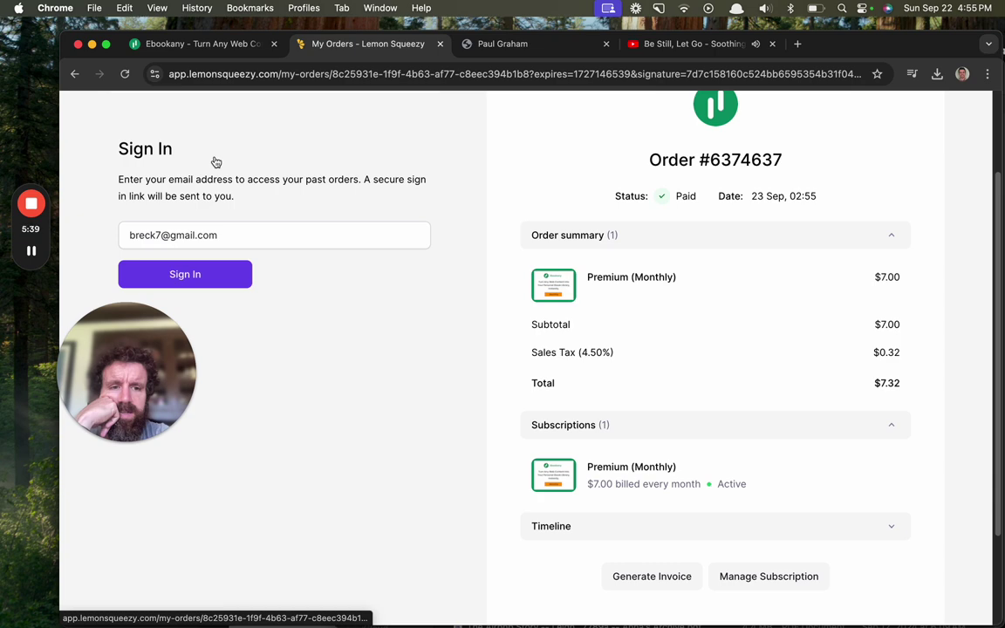
scroll(213, 161, "up", 3)
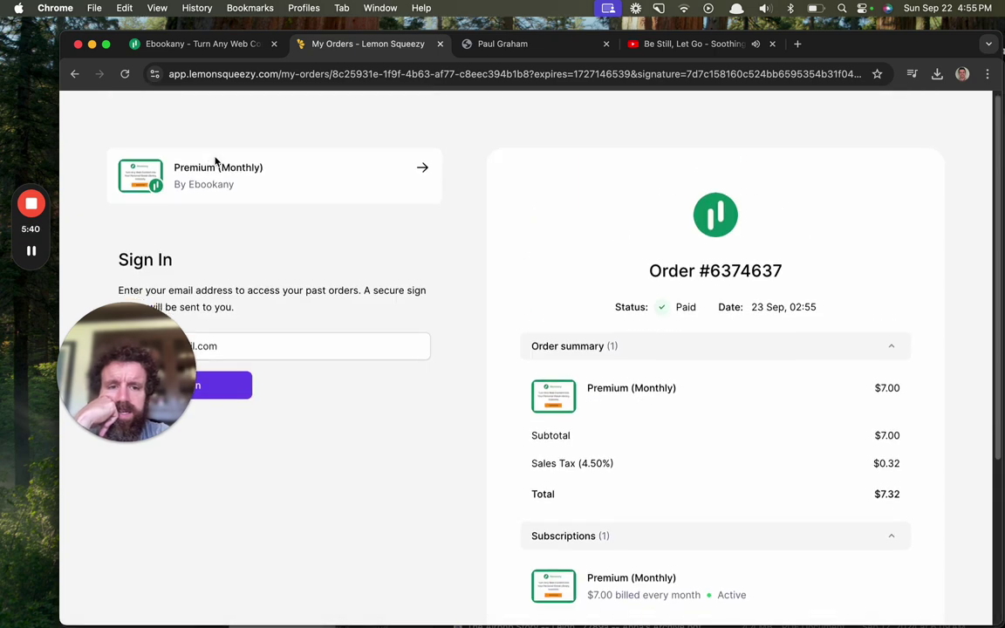
- Return to the Ebookany dashboard and try to turn on Include all images for a new ebook
left_click(74, 75)
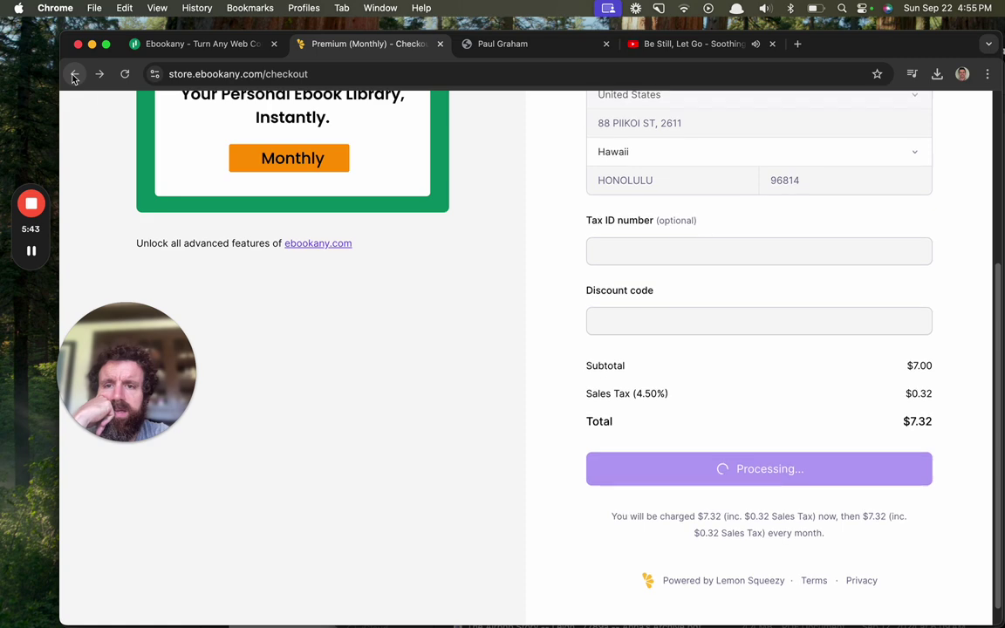
left_click(75, 75)
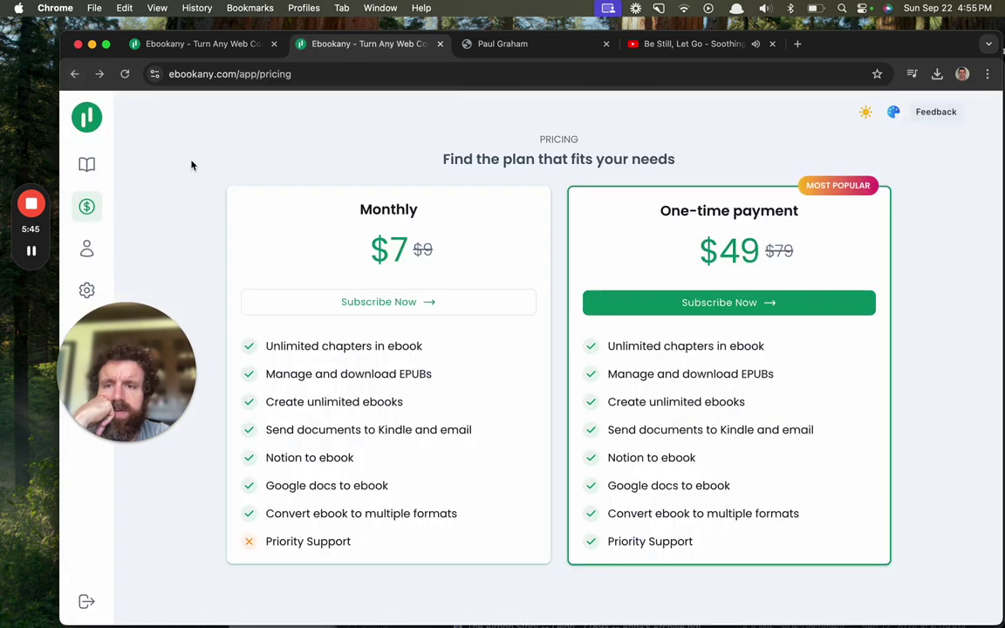
left_click(87, 115)
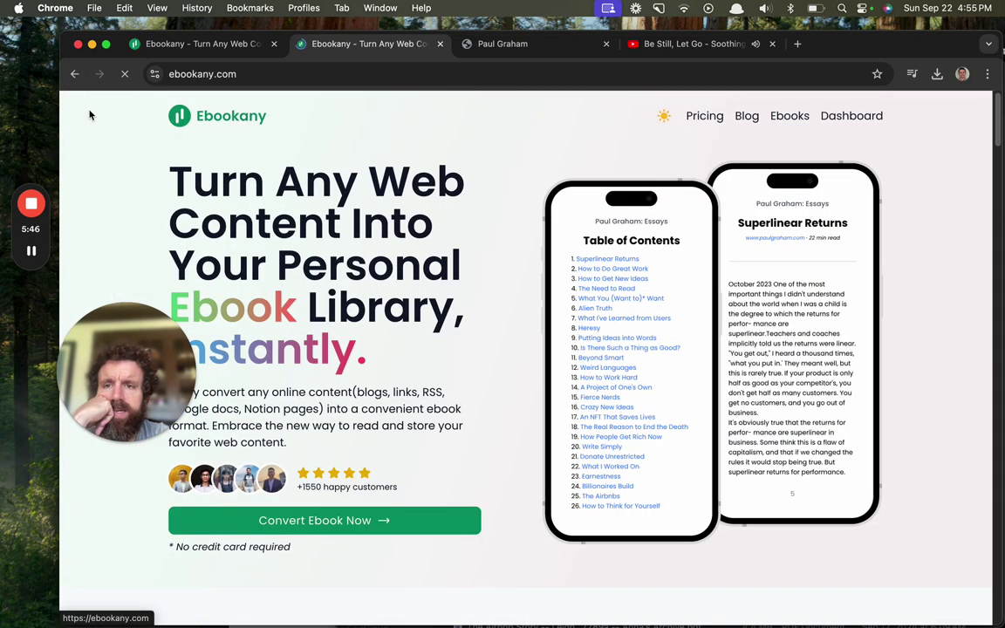
left_click(852, 117)
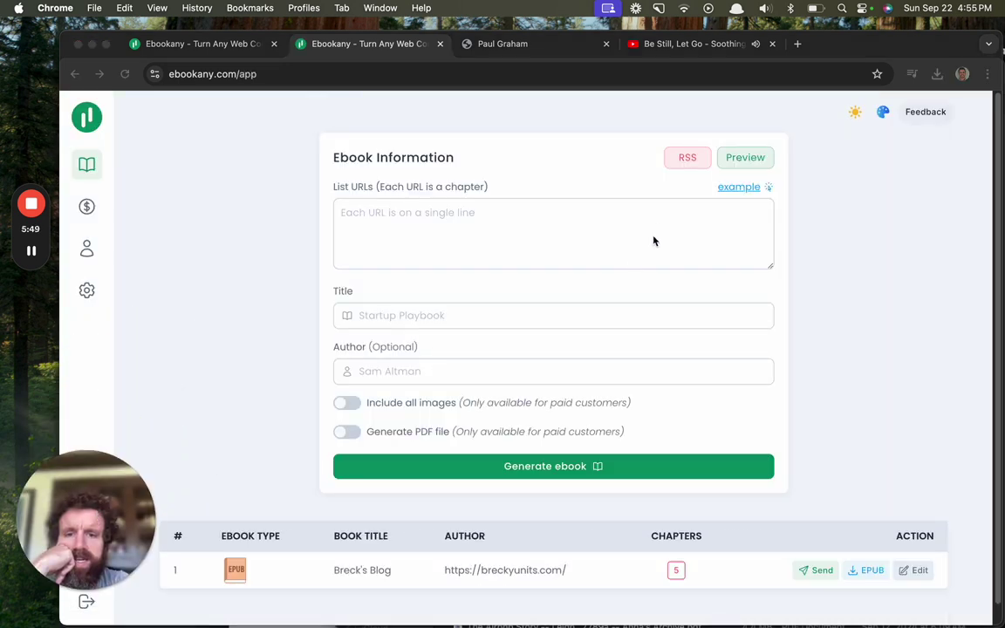
left_click(365, 407)
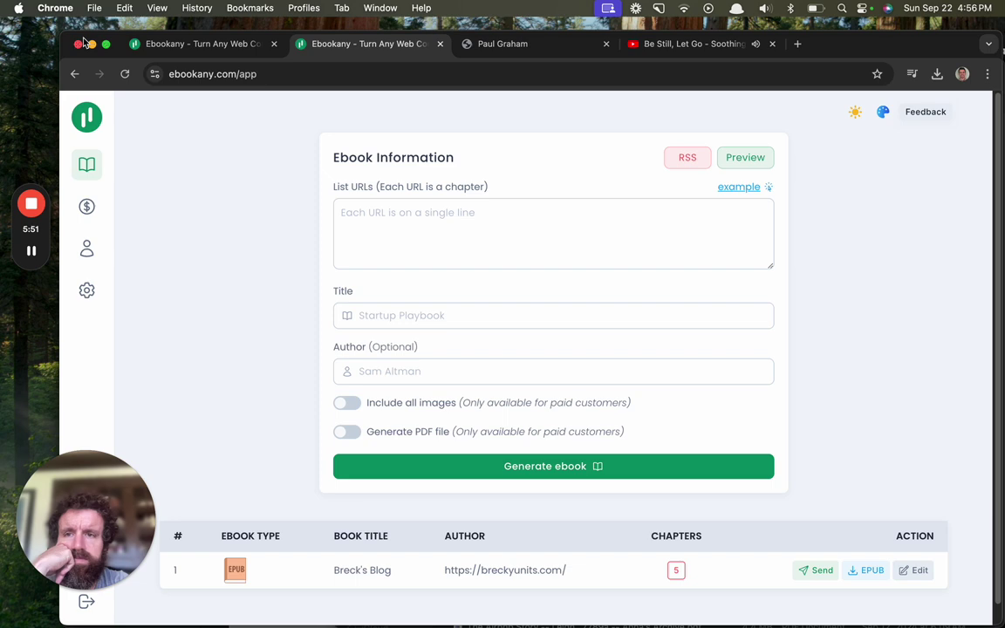
- Reload the dashboard, check the pricing page and the account status in the user profile, and return to the ebook form
left_click(123, 74)
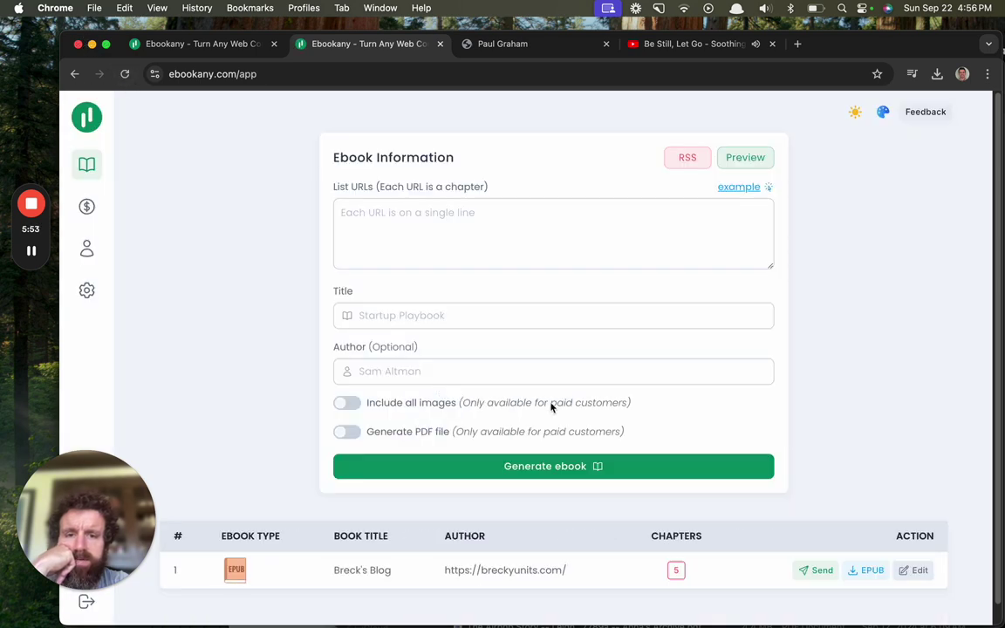
double_click(560, 403)
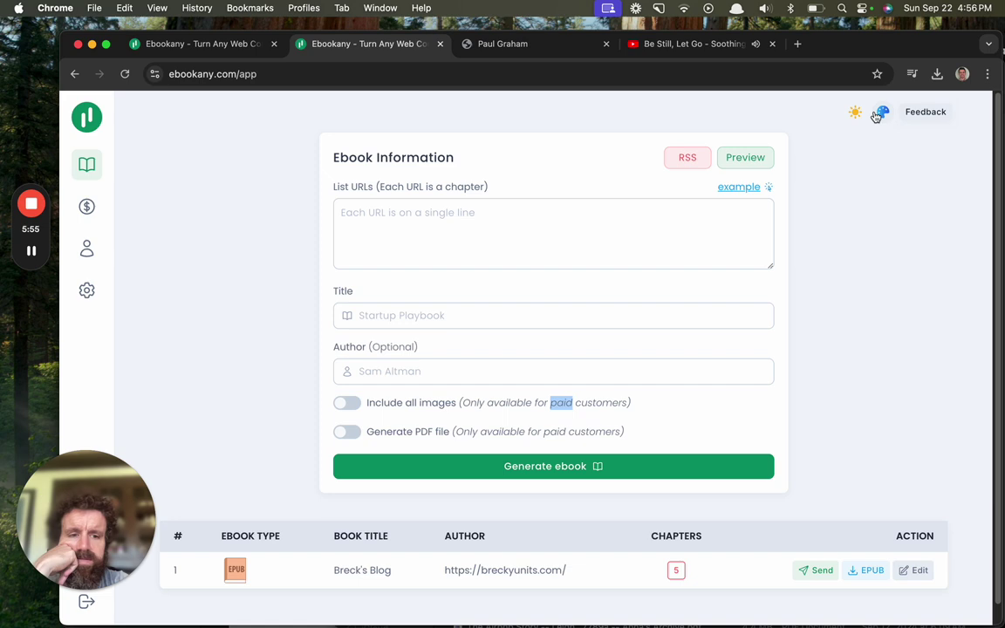
left_click(298, 314)
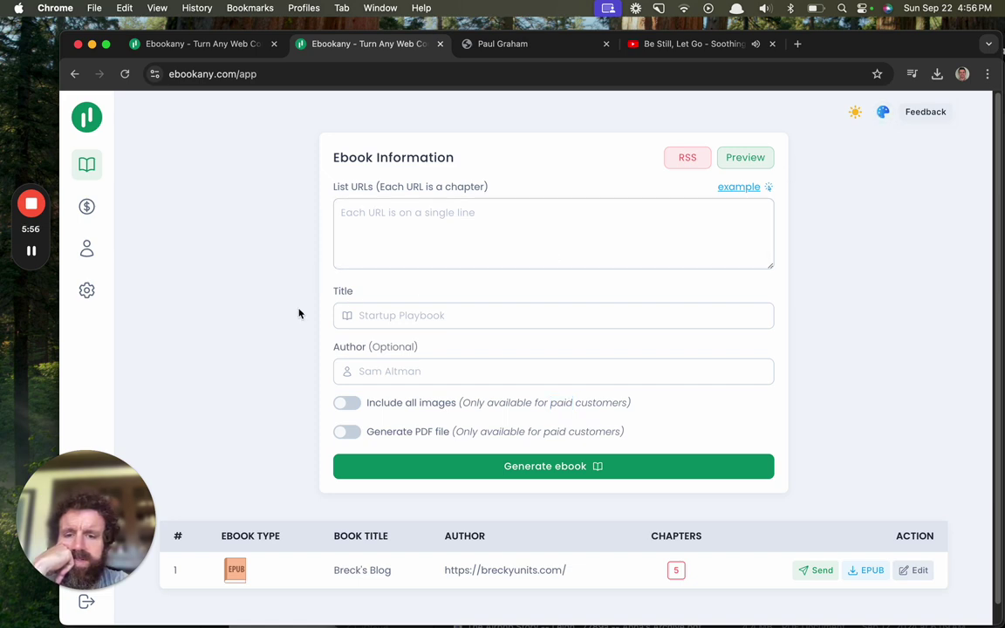
left_click(87, 206)
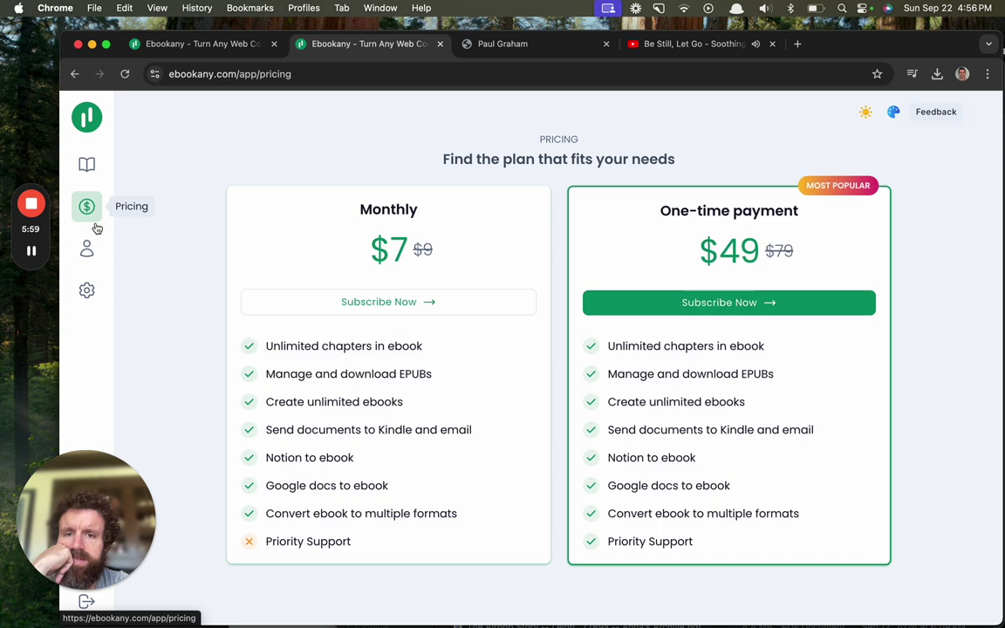
left_click(94, 248)
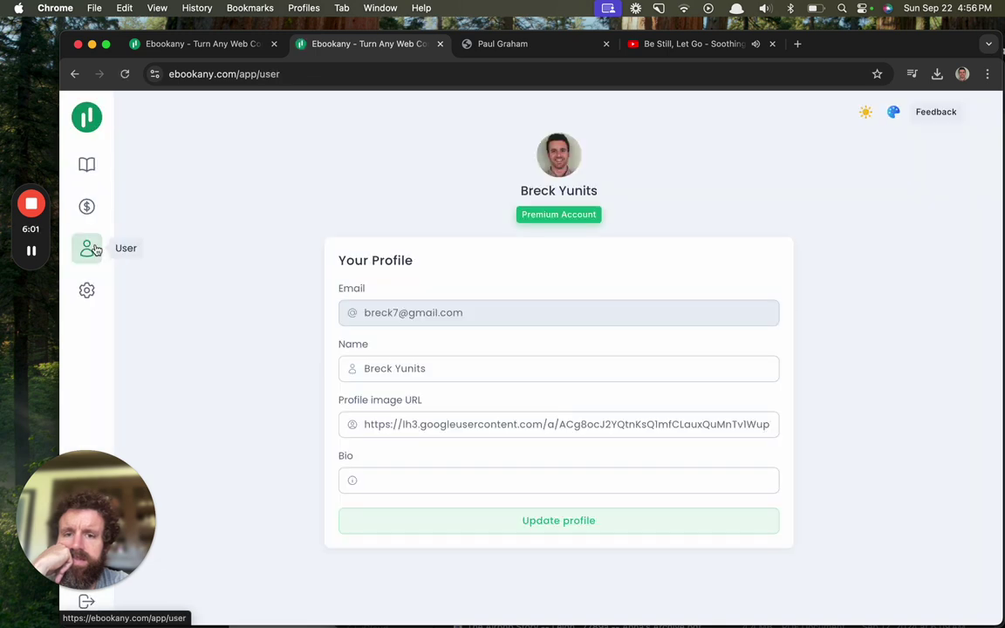
left_click(88, 162)
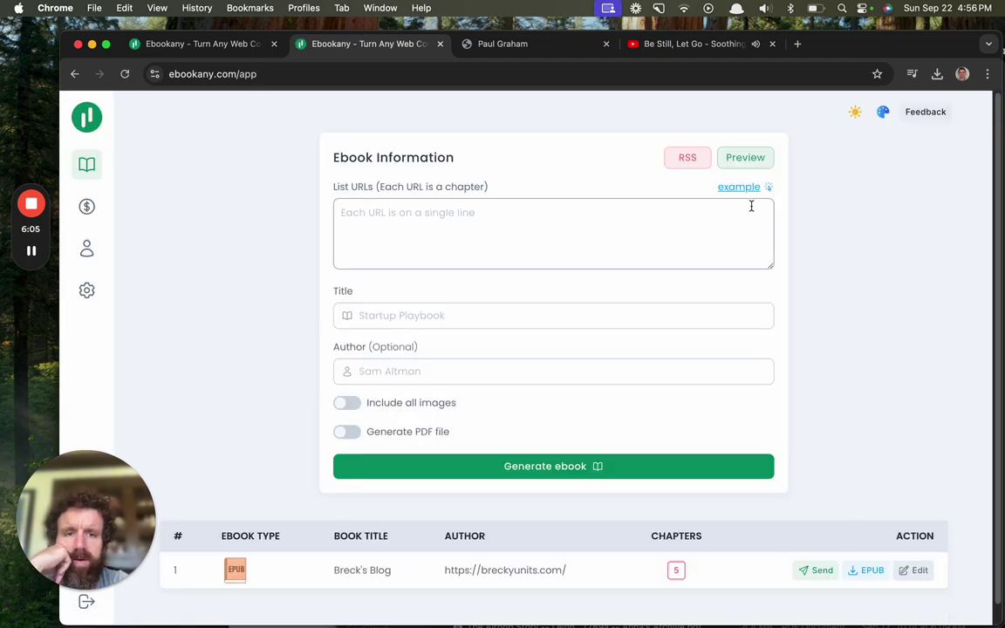
- Fill the ebook form with the blog's content from its RSS feed, using the suggested feed URL
left_click(689, 156)
left_click(473, 201)
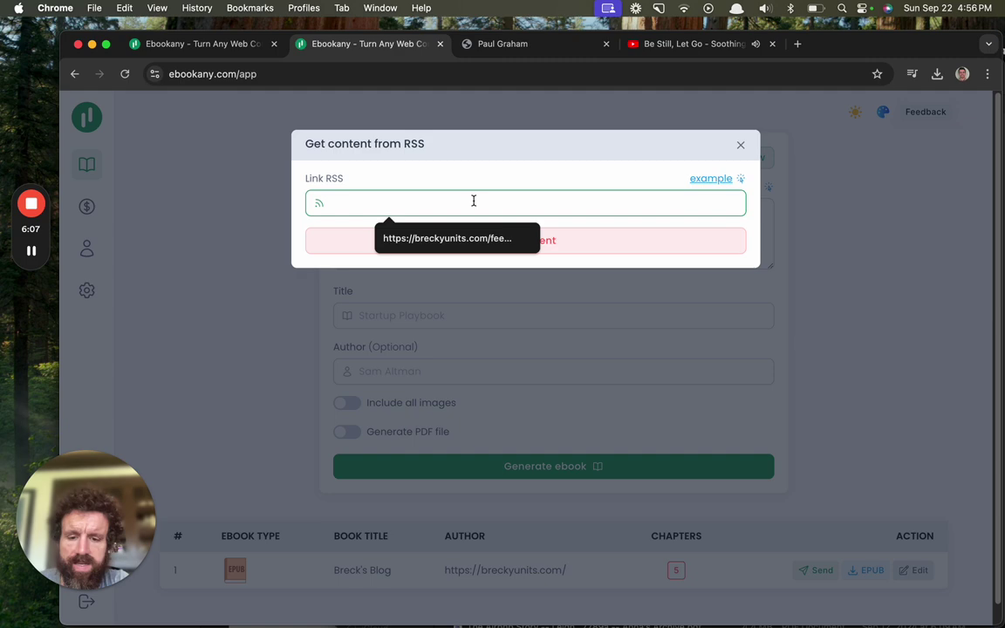
left_click(462, 237)
left_click(464, 238)
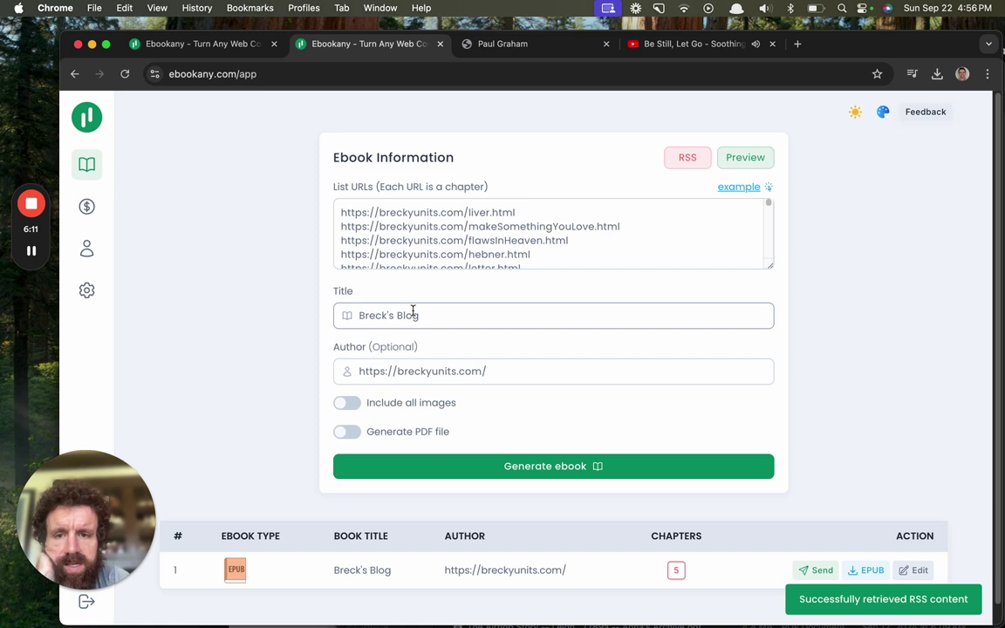
- Turn on Include all images and Generate PDF file for the blog ebook, and generate it
left_click(455, 310)
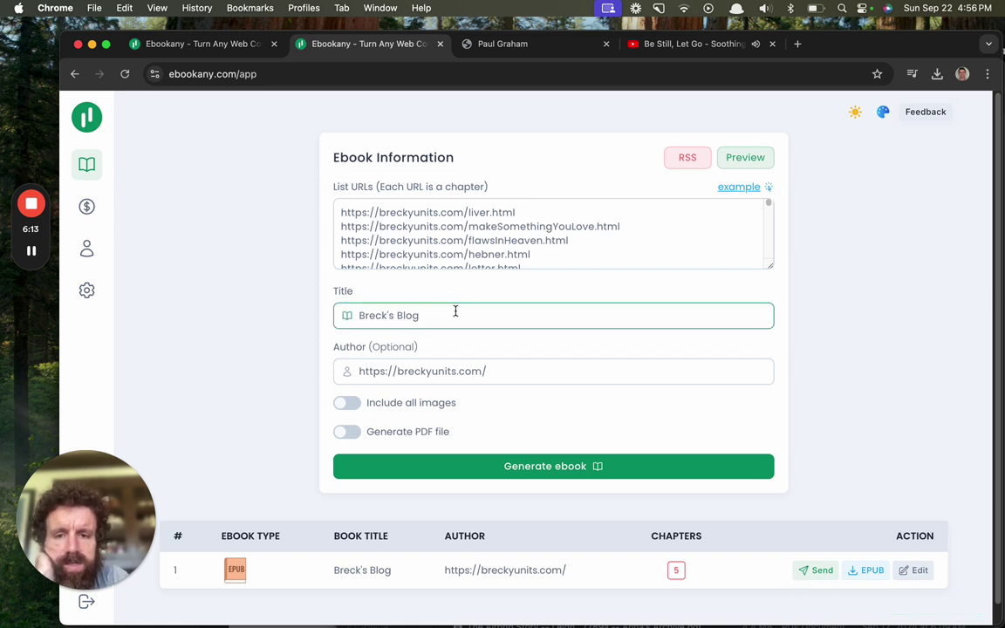
left_click(347, 403)
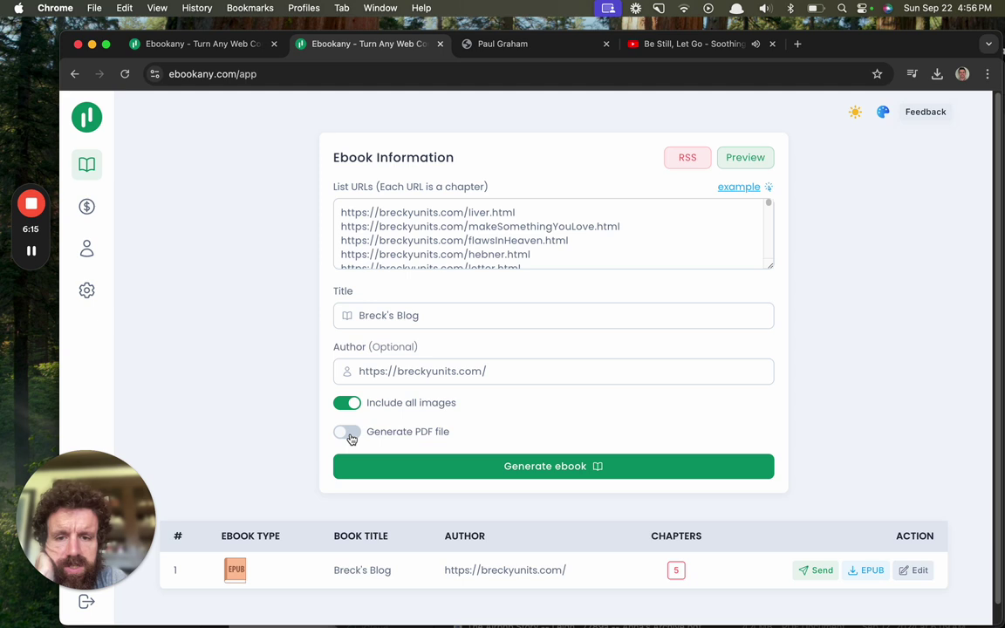
left_click(351, 439)
scroll(297, 384, "down", 1)
left_click(357, 446)
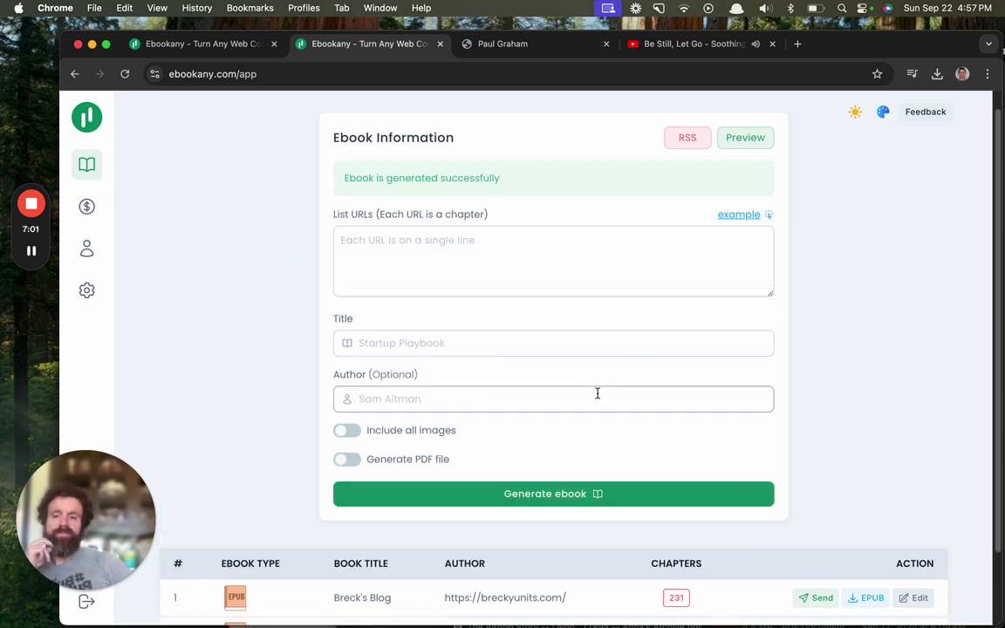
- Try to send the newly generated 231-chapter ebook to Kindle, and dismiss the alert
scroll(599, 395, "down", 2)
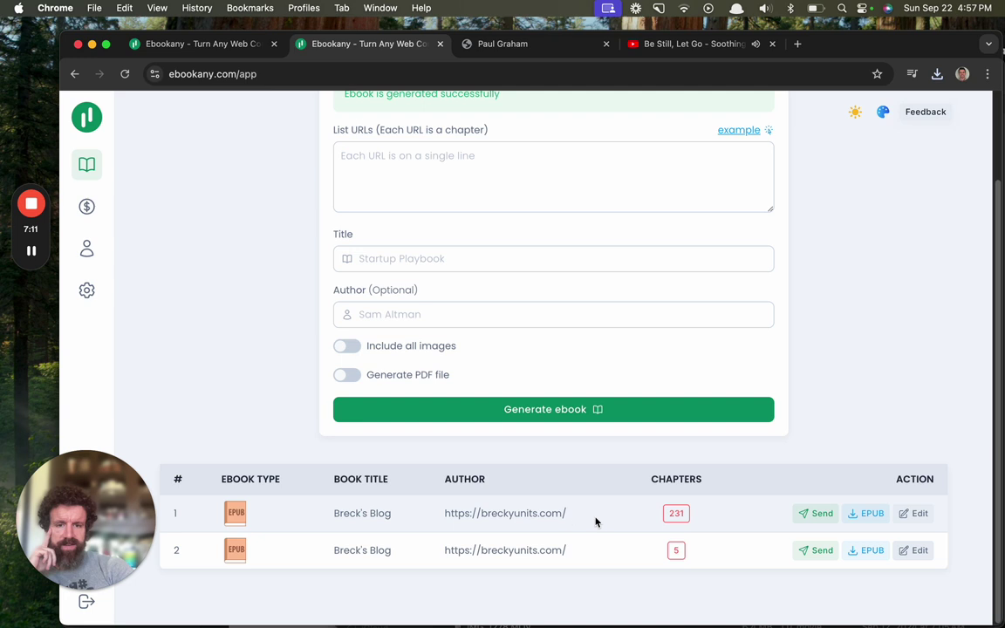
left_click(832, 517)
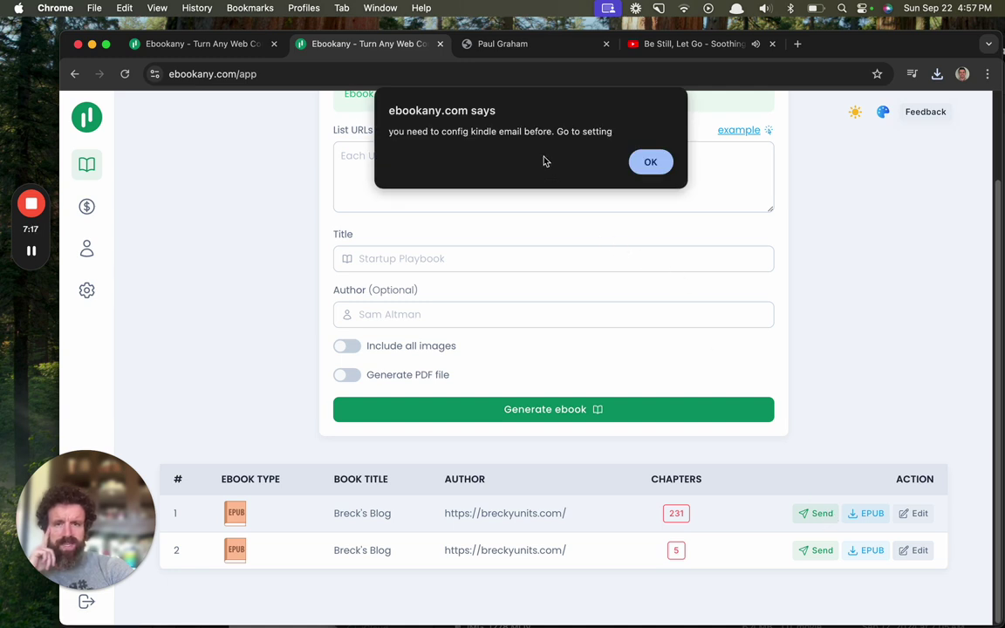
left_click(651, 162)
scroll(835, 269, "up", 3)
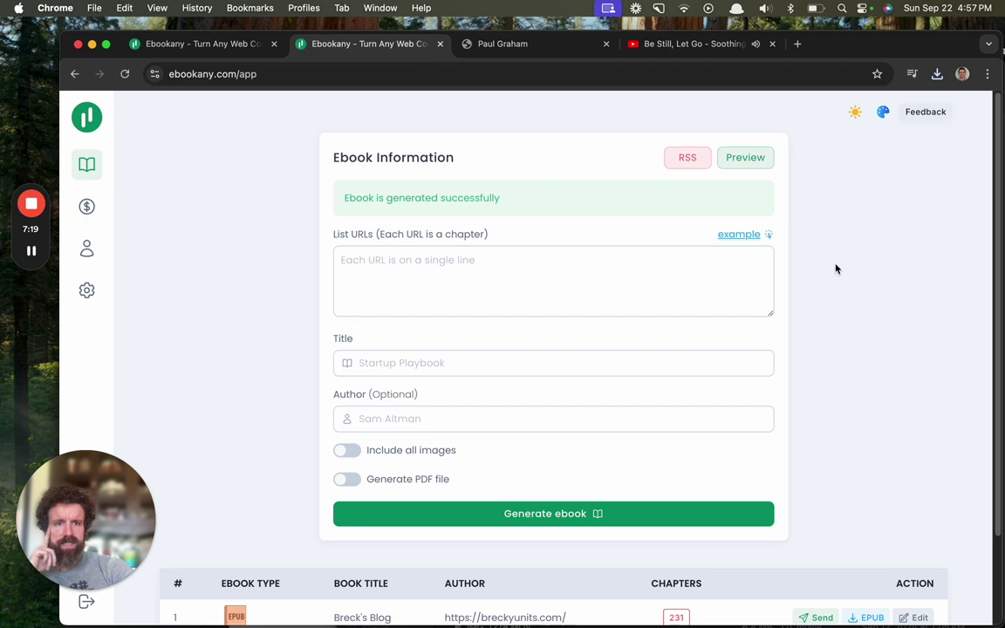
- Review the chapter URL list of the 231-chapter ebook and close it
scroll(813, 405, "down", 3)
left_click(676, 513)
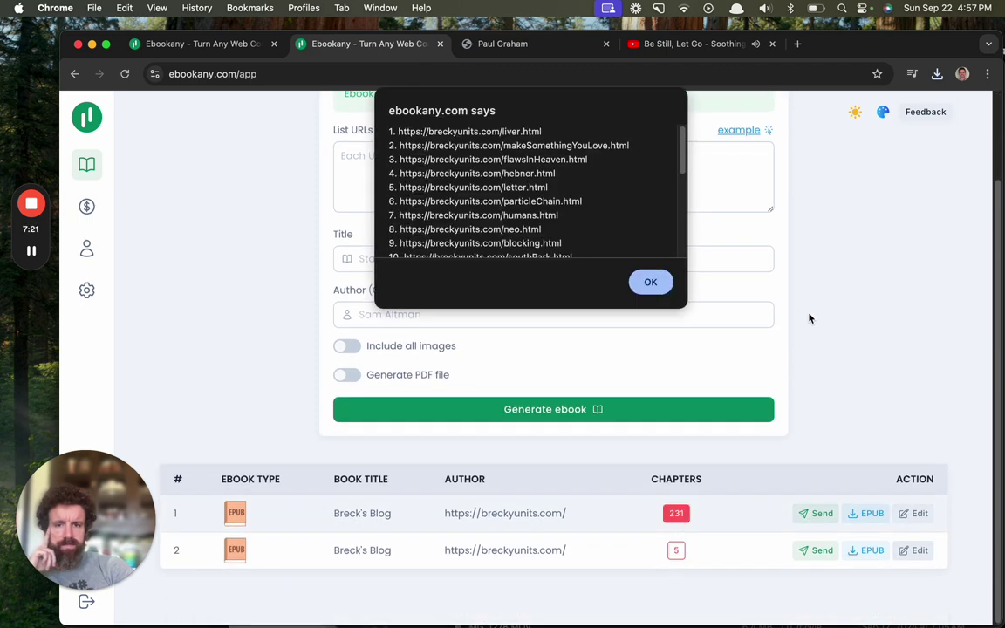
scroll(590, 166, "down", 5)
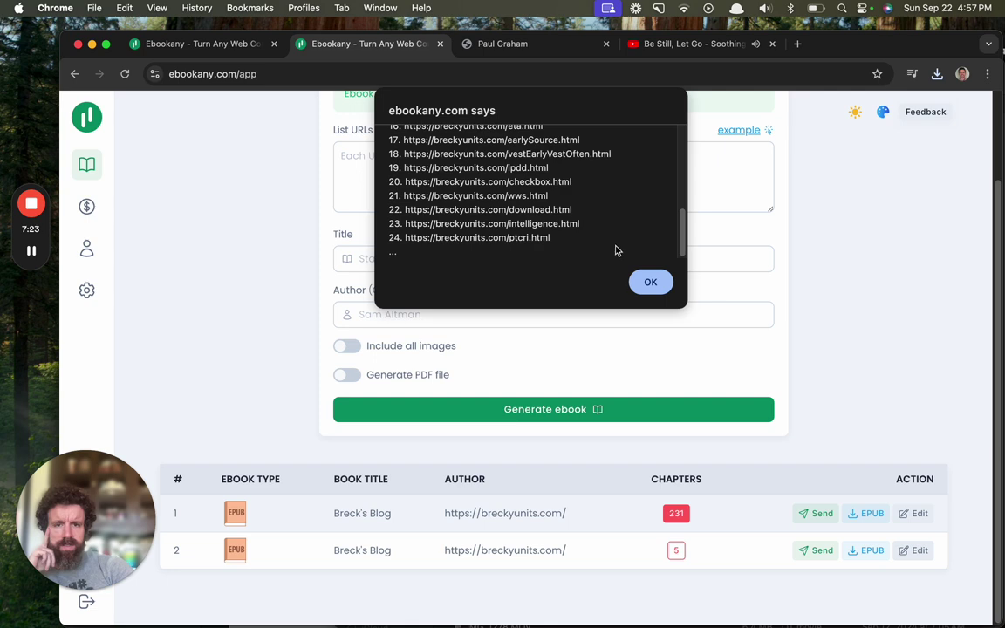
left_click(650, 282)
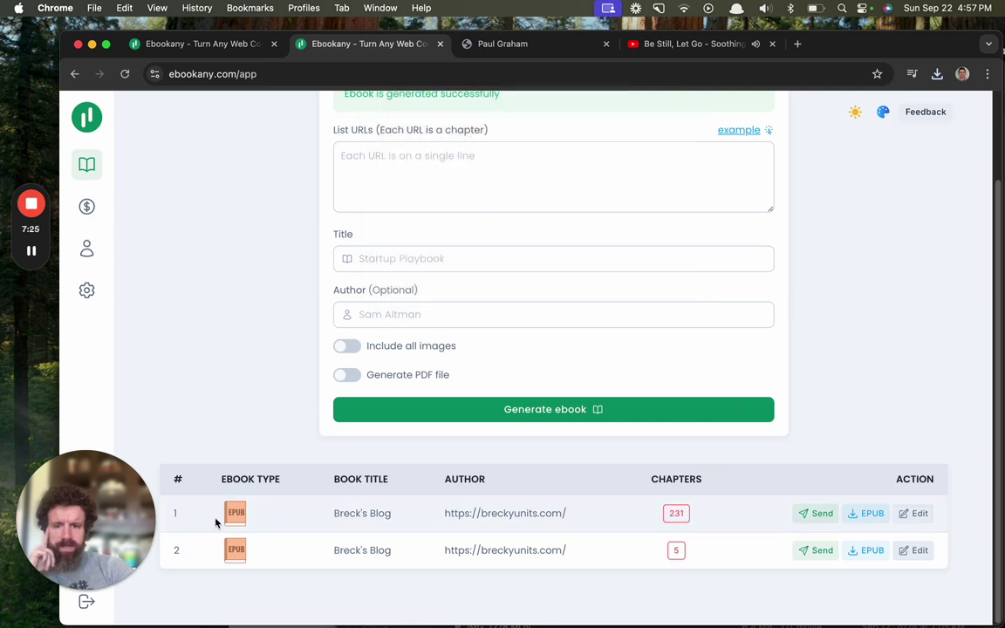
- Locate the latest downloaded EPUB in the Downloads folder and open it in Books
left_click(937, 74)
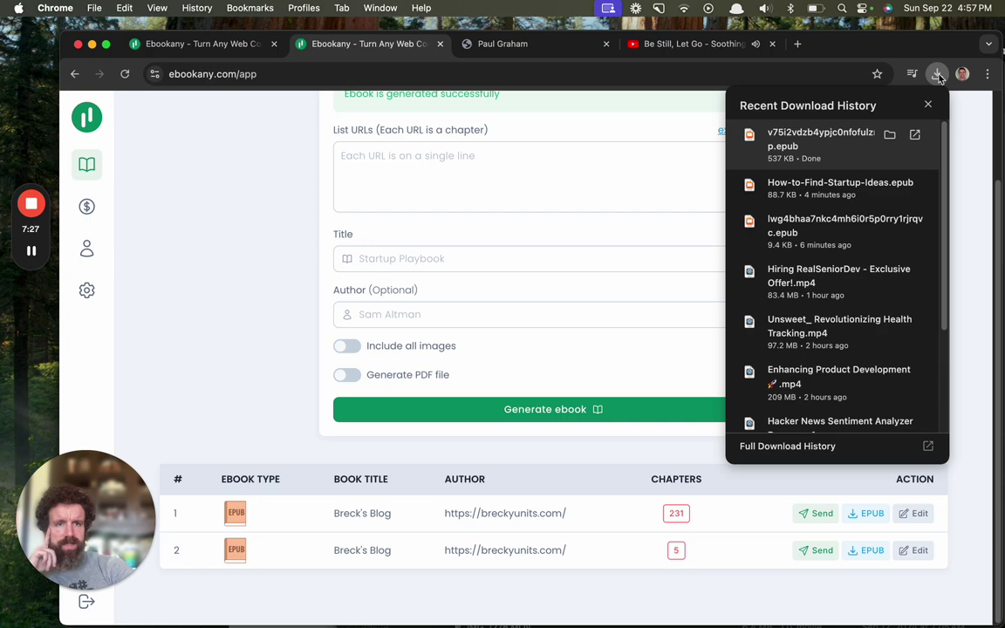
left_click(859, 142)
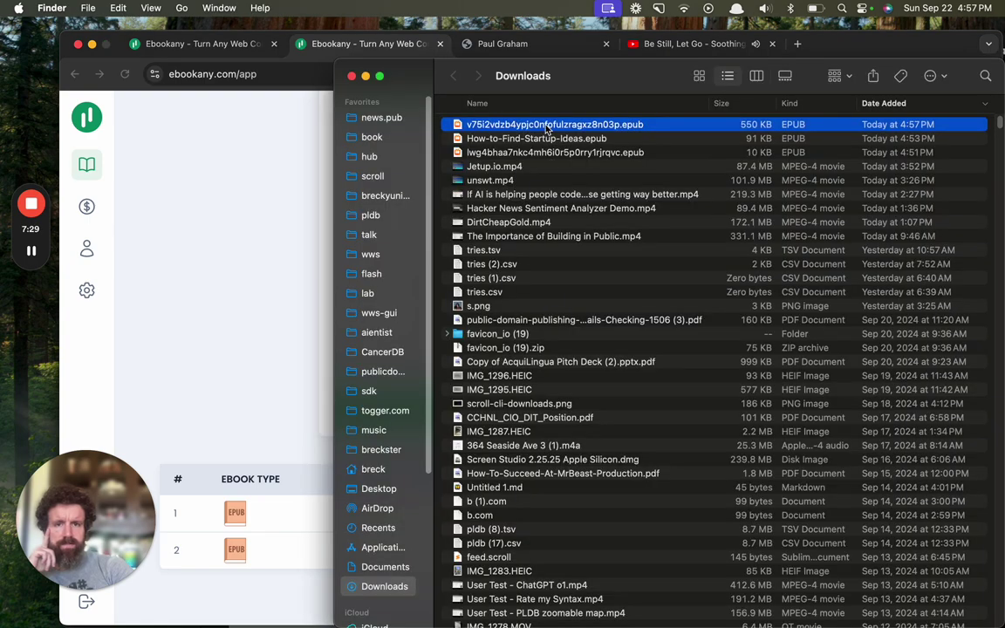
double_click(548, 127)
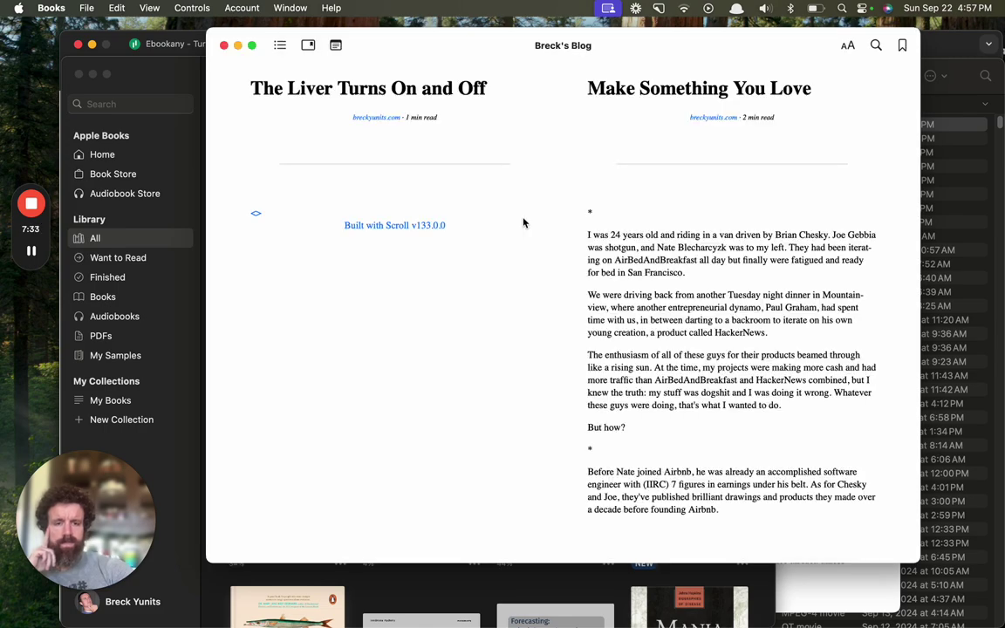
- Page through the opening chapters of the blog ebook to examine their text, formatting and images
key("Right")
key("Right")
key("Right")
key("Right")
key("Right")
key("Right")
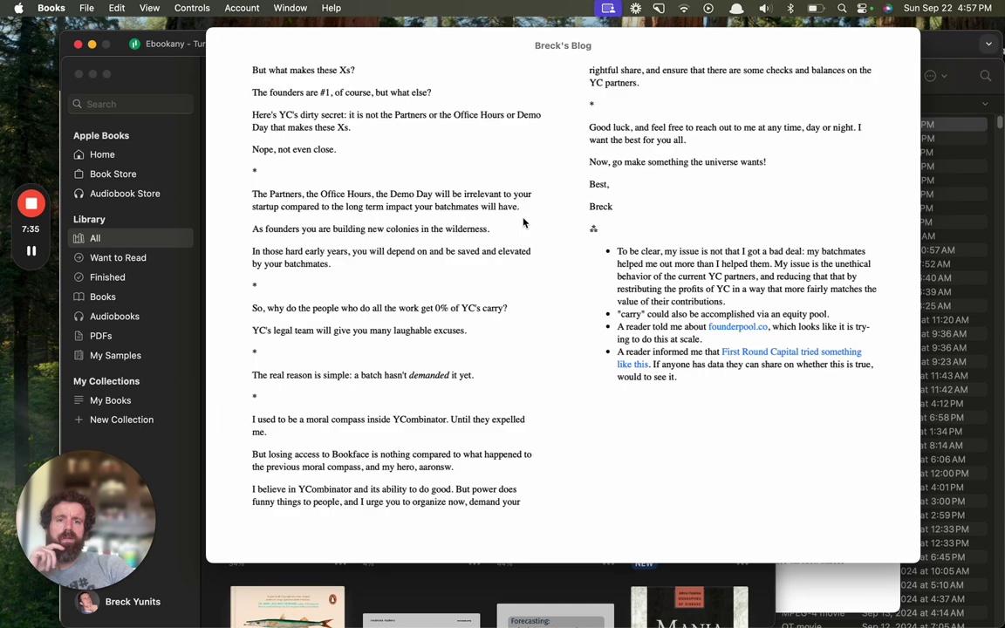
key("Right")
key("Right")
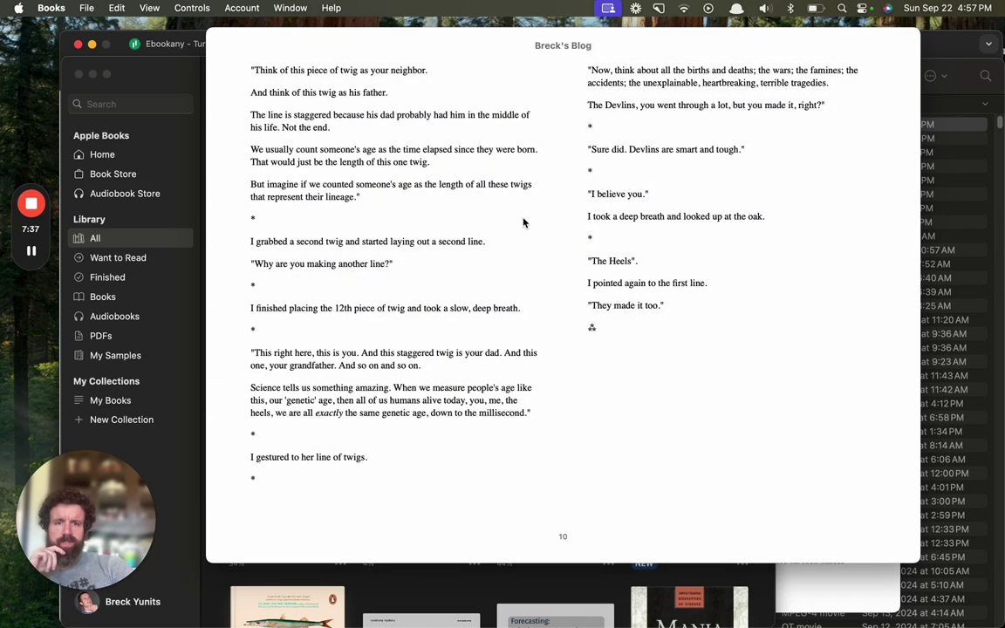
key("Right")
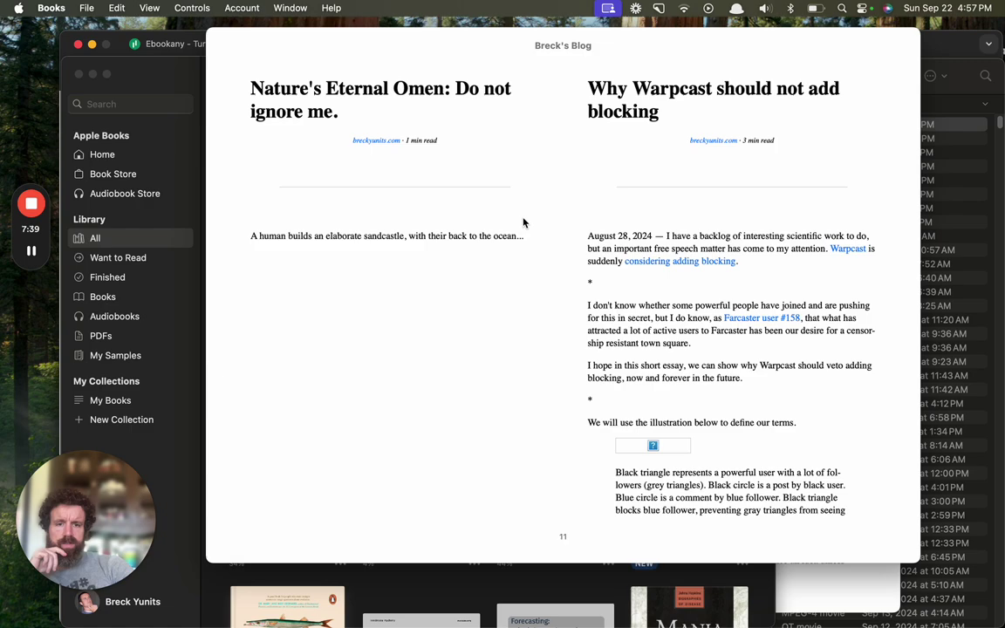
key("Right")
key("Right")
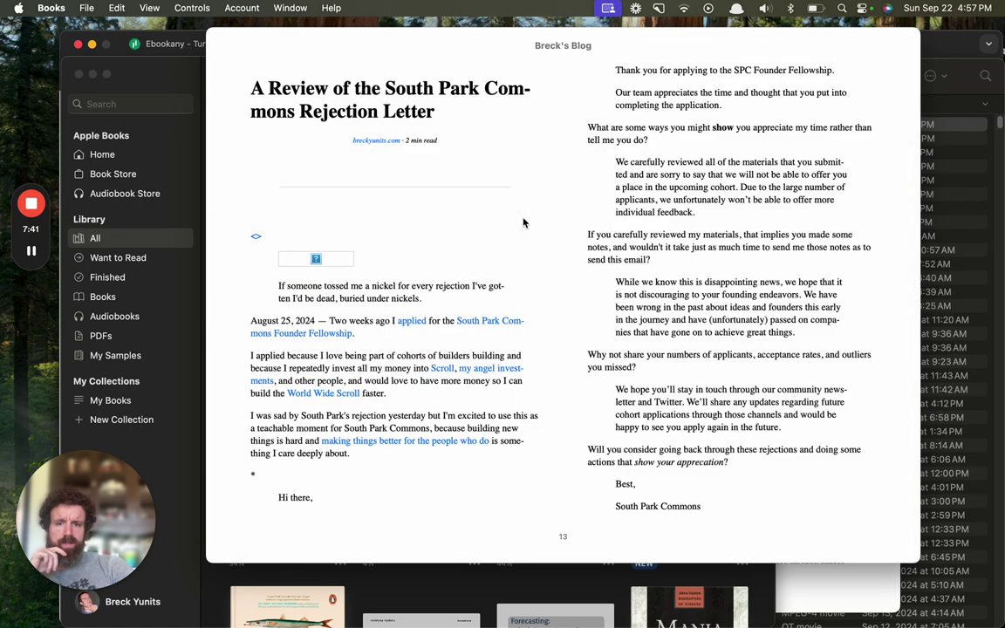
key("Right")
key("Right")
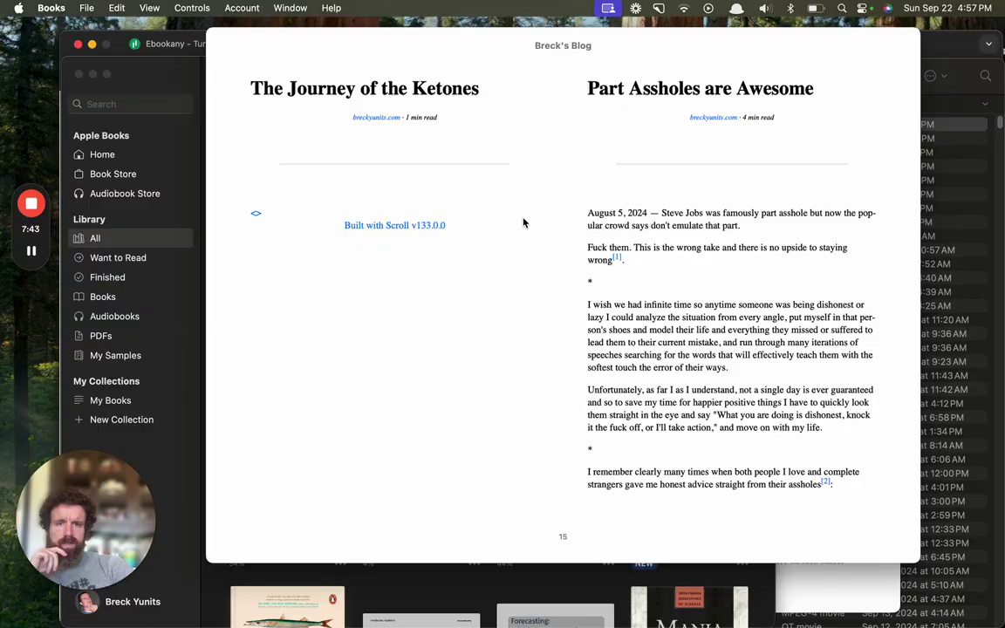
key("Right")
key("Right")
key("Right")
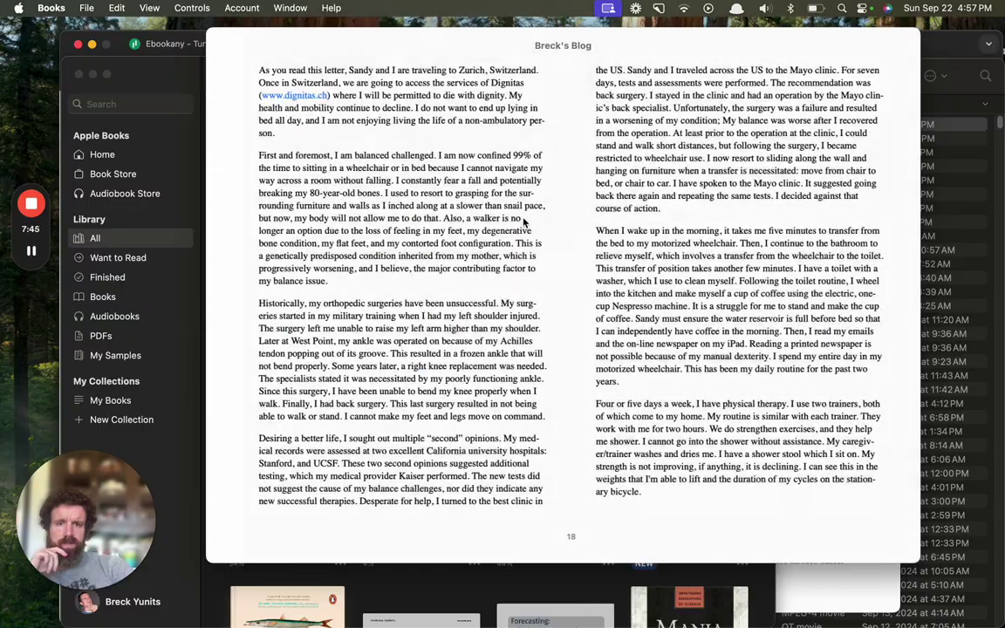
key("Right")
key("Right")
key("Right")
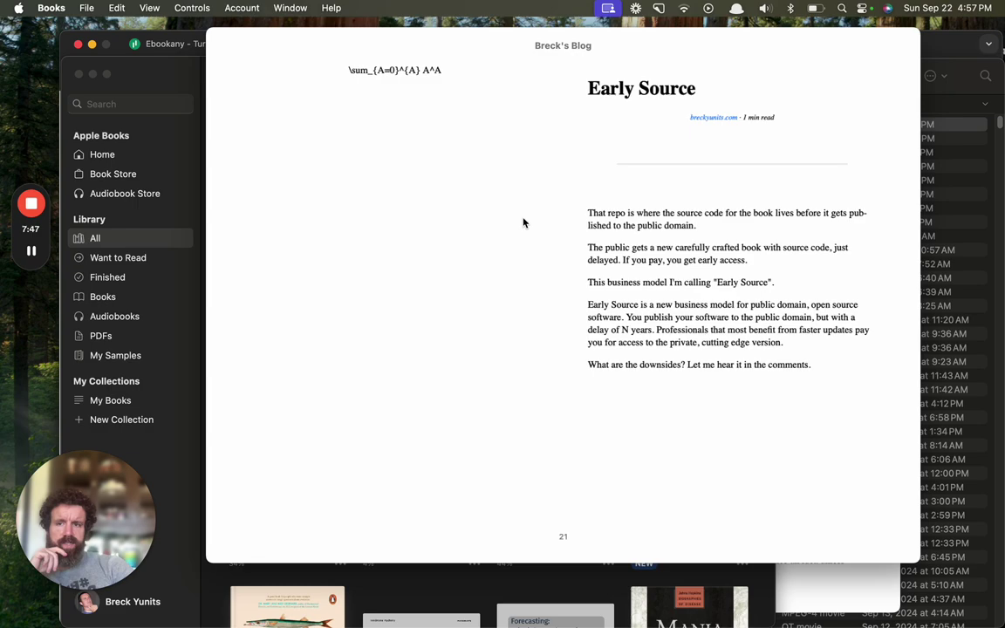
key("Right")
key("Right")
key("Right")
key("Right")
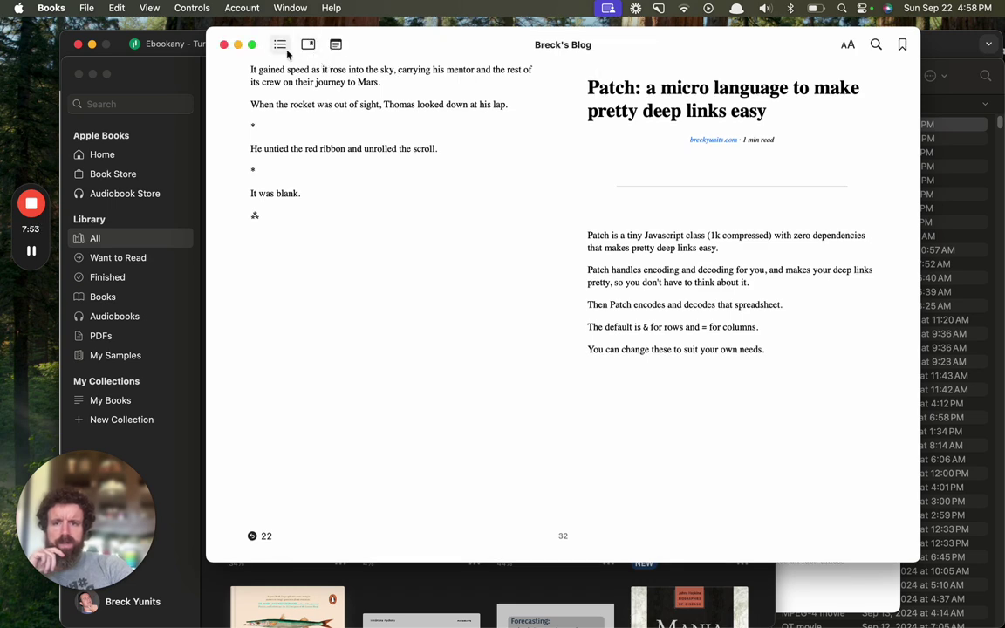
- Browse the ebook's table of contents and jump to the pages with Big O's Kitchen and The Fastest in the World
left_click(280, 45)
scroll(314, 210, "down", 5)
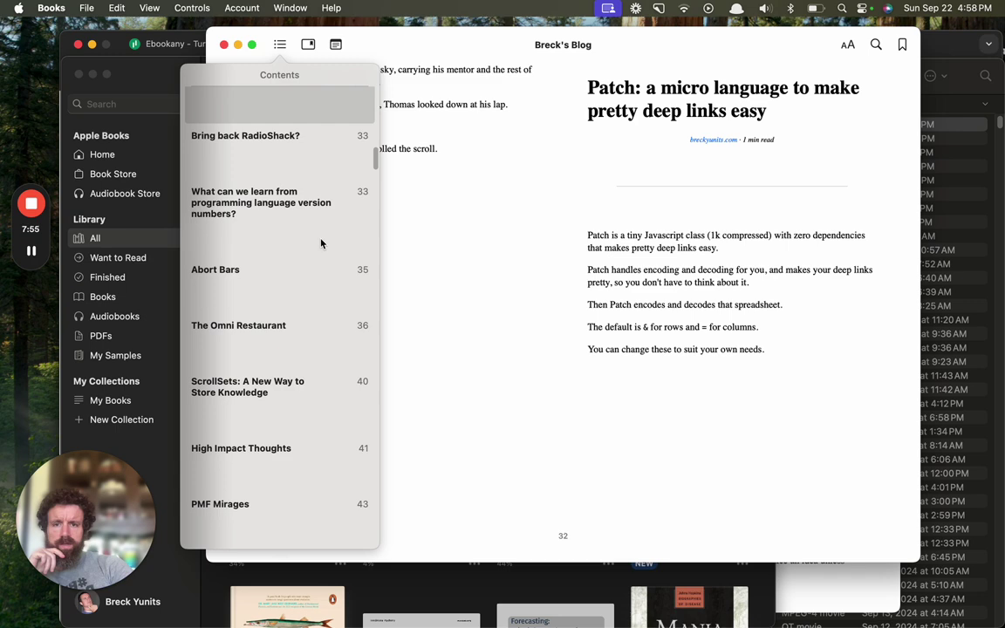
scroll(320, 314, "down", 10)
left_click(318, 381)
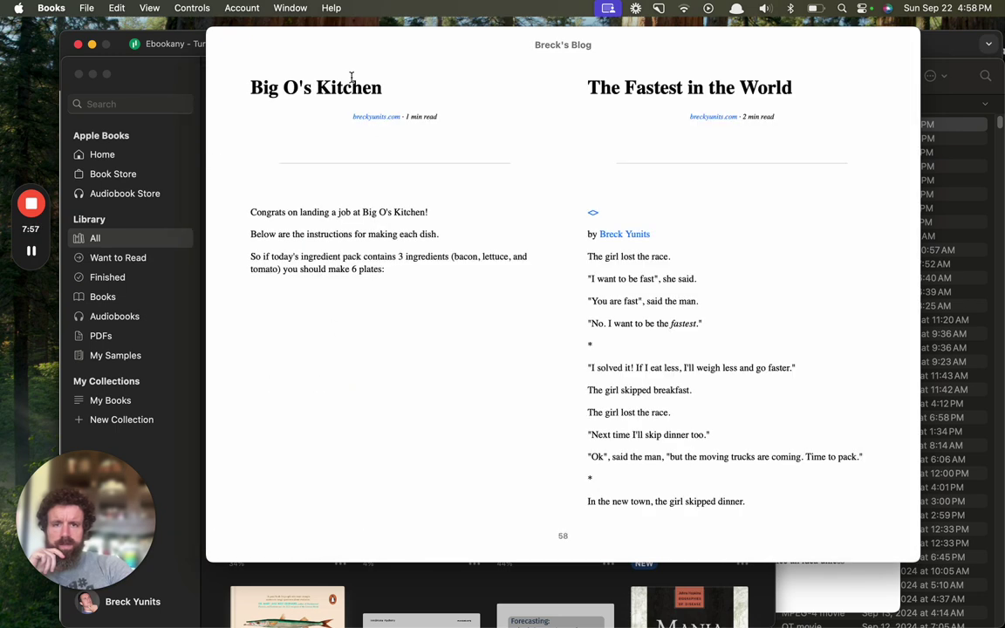
- Page on through the ebook to page 80, checking text and images, and open its highlights and notes
key("Right")
key("Right")
key("Right")
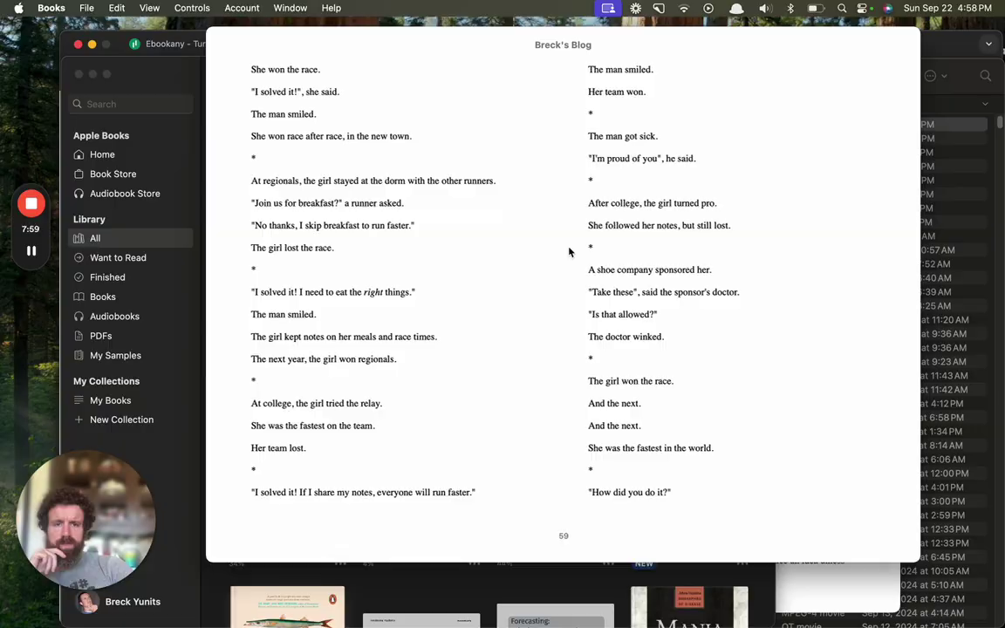
key("Right")
key("Right")
key("Right")
key("Right")
key("Right")
key("Right")
key("Right")
key("Right")
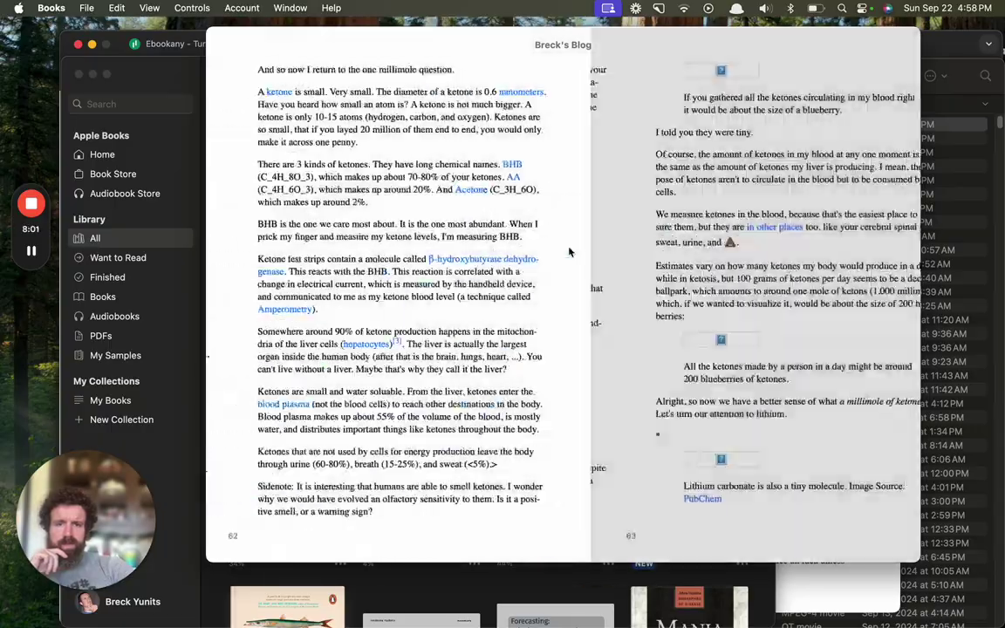
key("Right")
key("Right")
key("Right")
key("Right")
key("Right")
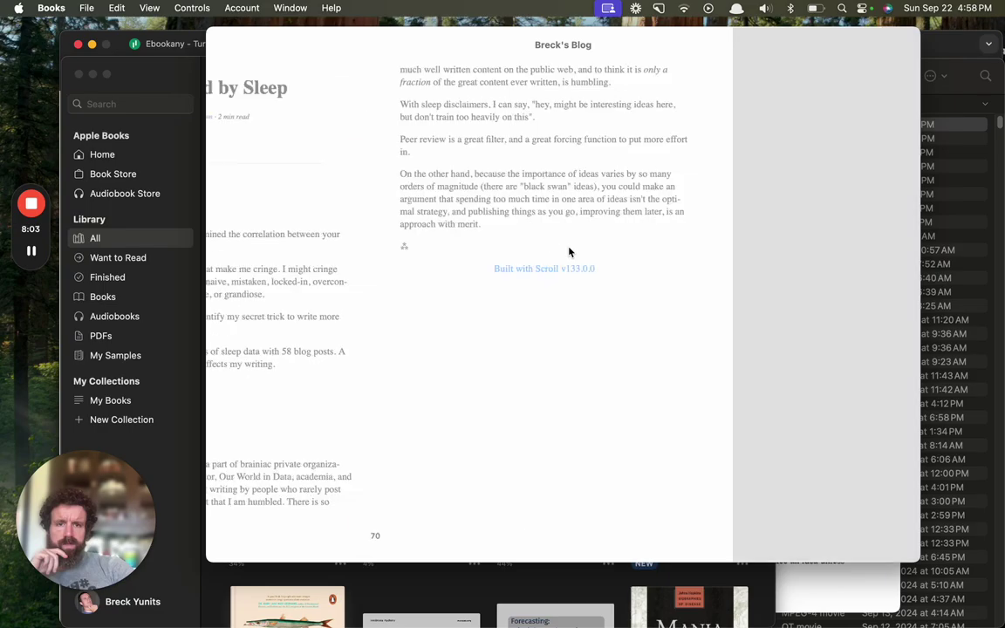
key("Right")
key("Right")
key("Right")
key("Right")
key("Right")
key("Right")
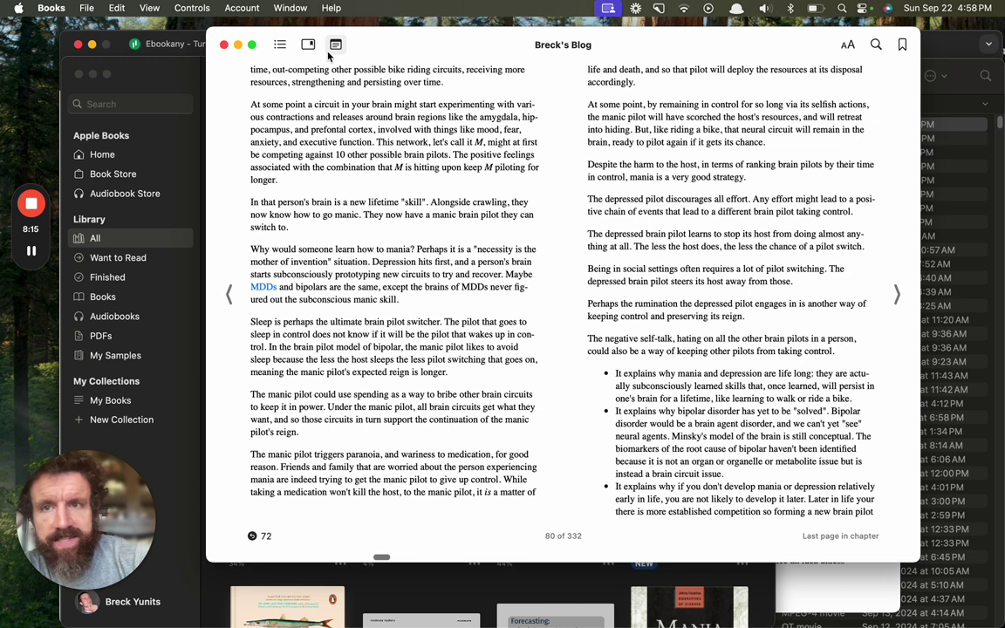
left_click(335, 44)
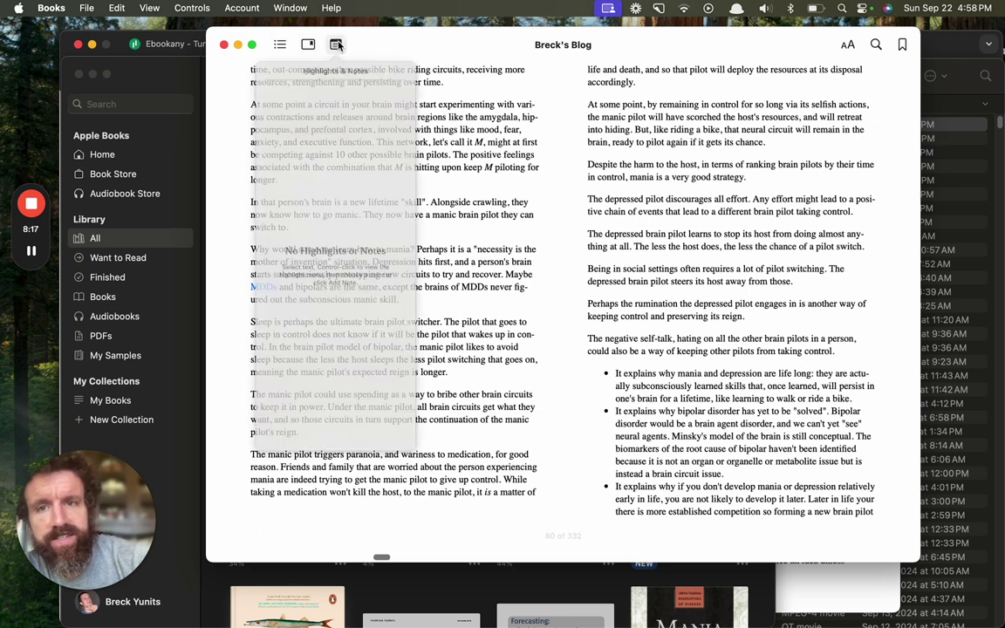
- Jump to the User Methods chapter through the ebook's table of contents and check its text and images
left_click(308, 45)
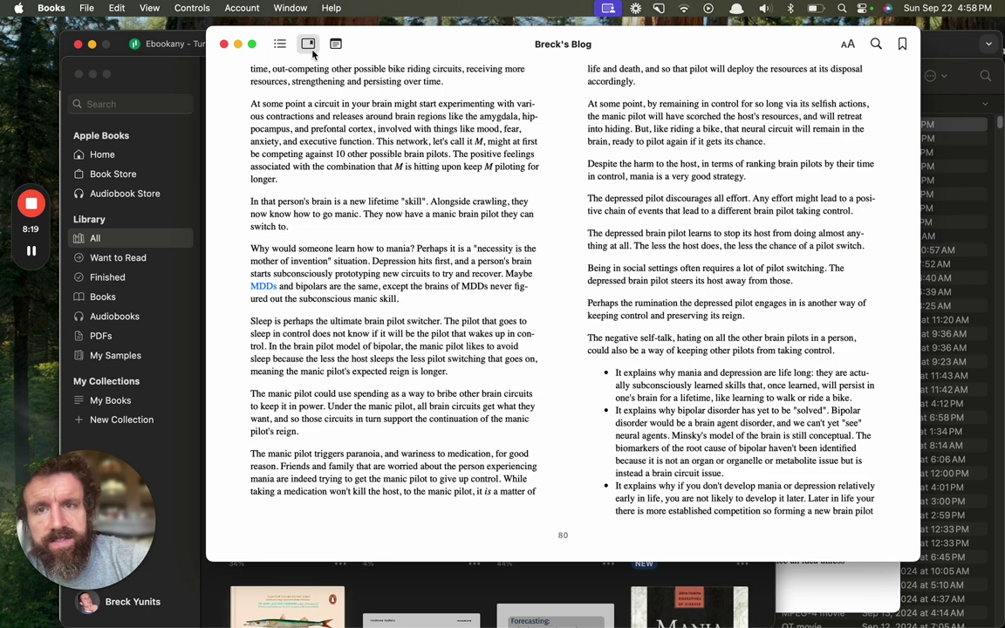
left_click(280, 44)
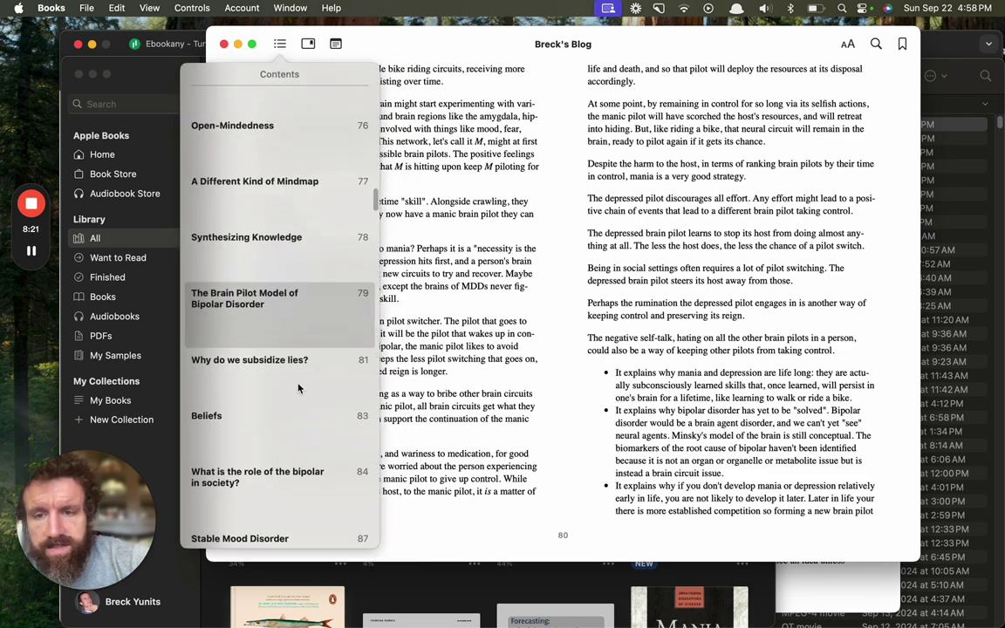
scroll(279, 349, "down", 10)
left_click(298, 387)
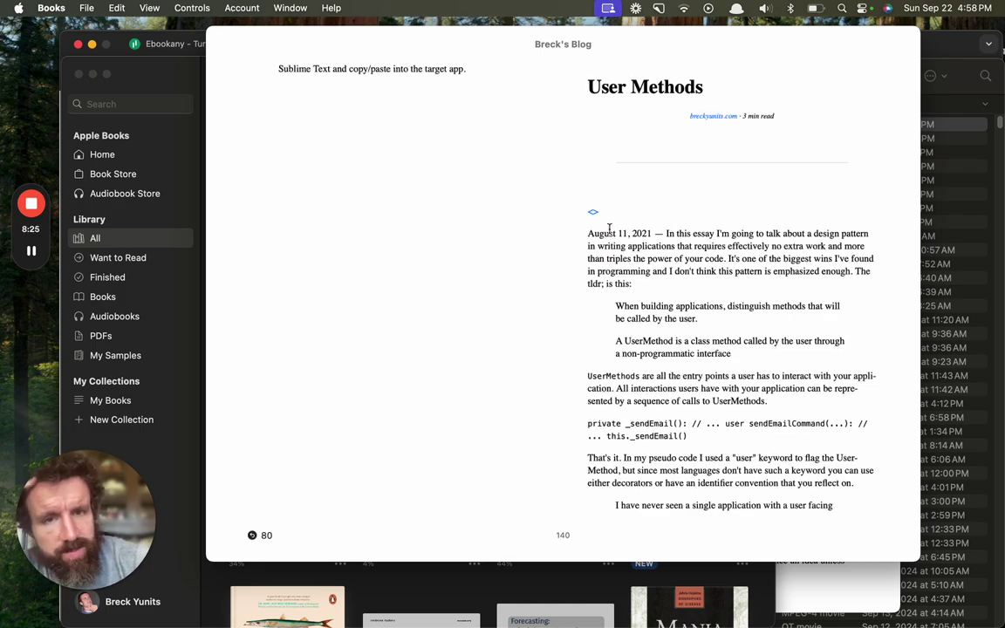
key("Right")
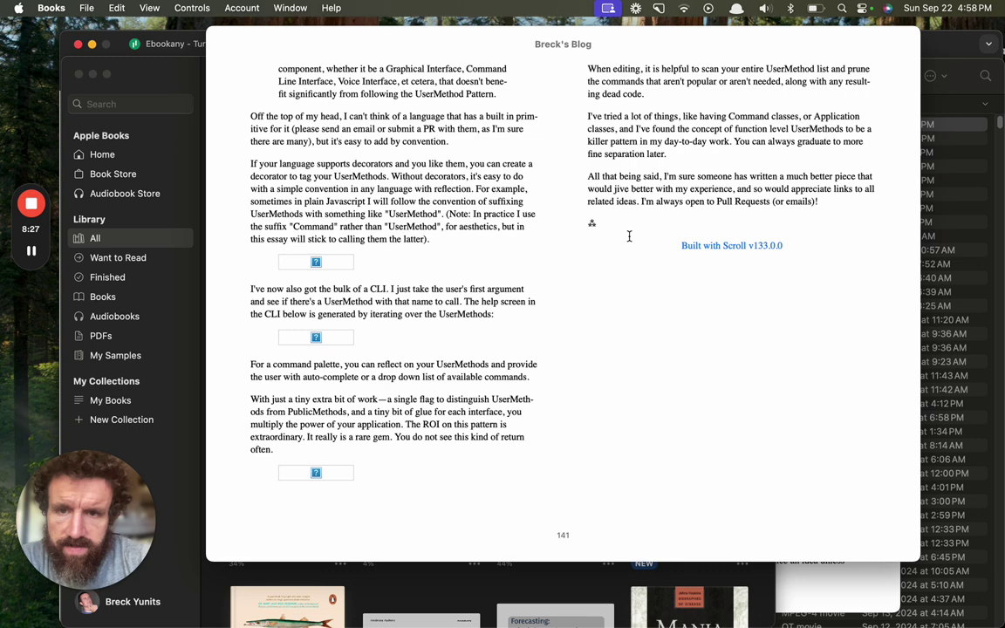
- Switch to Chrome and review Ebookany's ebook generator page and its home page
key("super+Tab")
key("super+Tab")
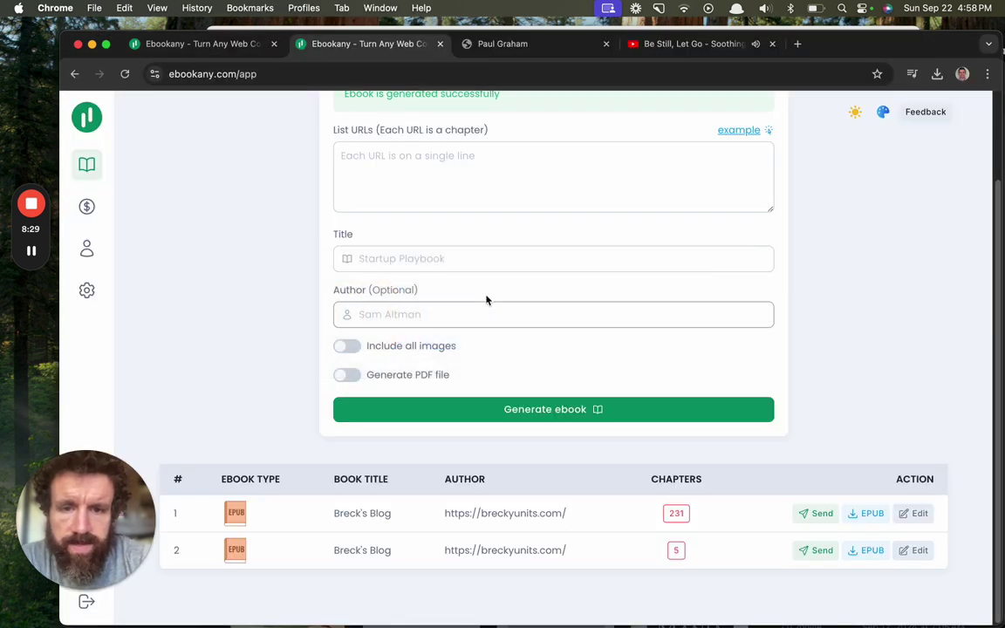
scroll(223, 298, "up", 3)
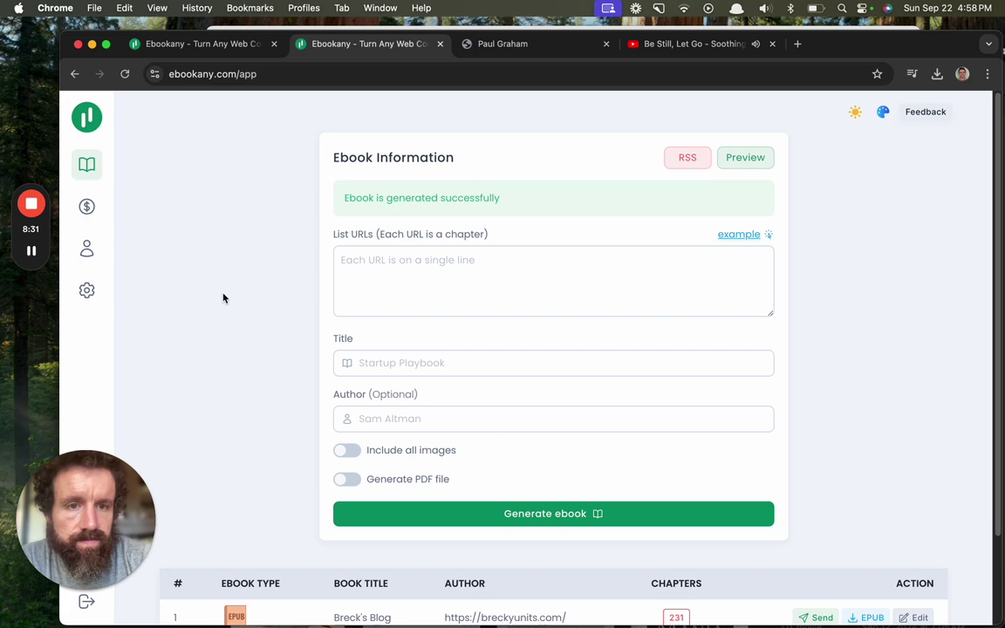
scroll(223, 298, "down", 3)
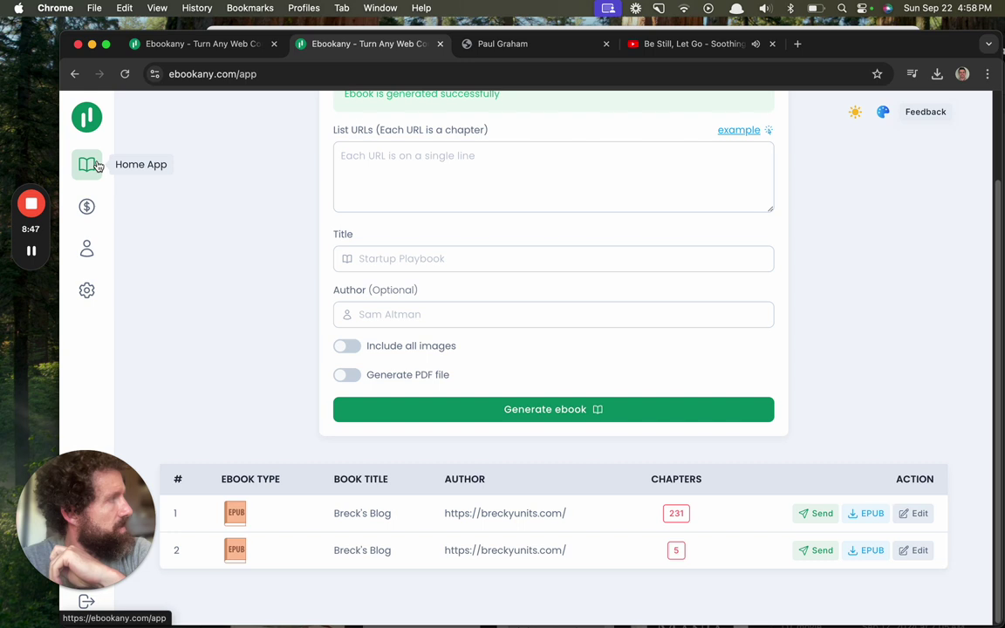
mouse_move(28, 179)
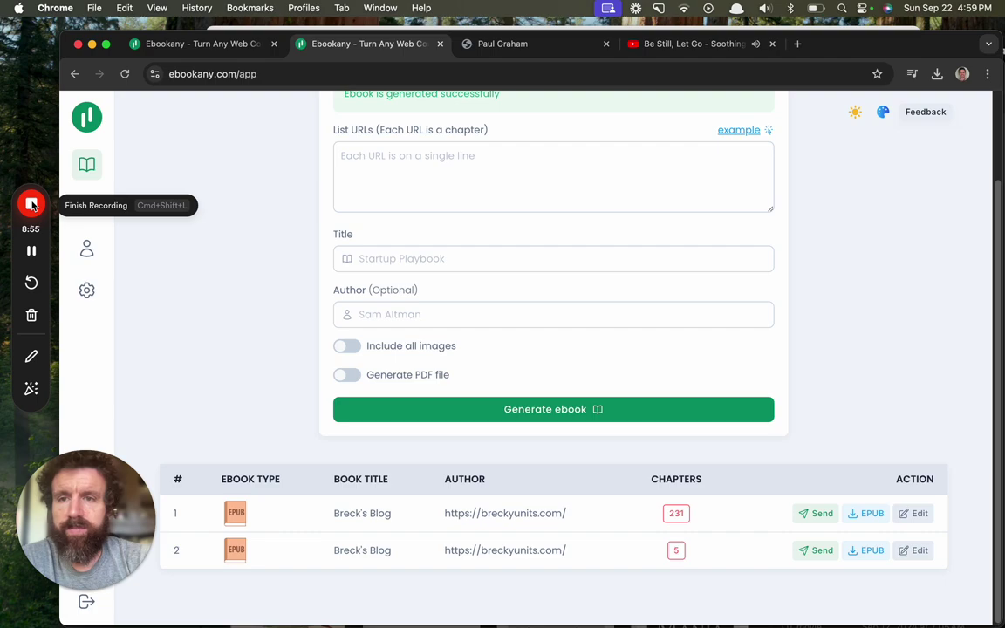
left_click(241, 49)
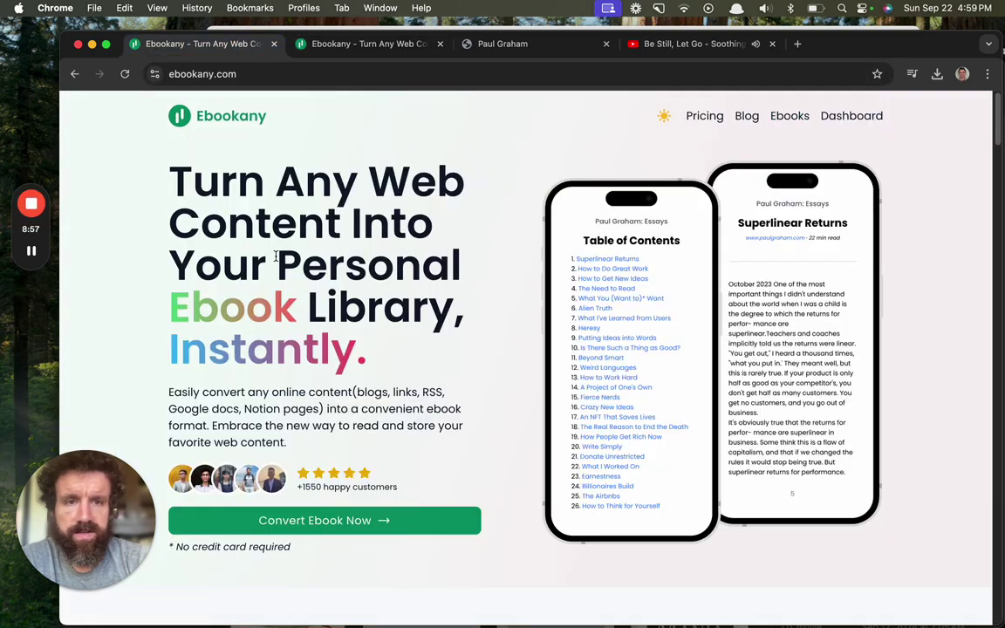
scroll(276, 262, "down", 15)
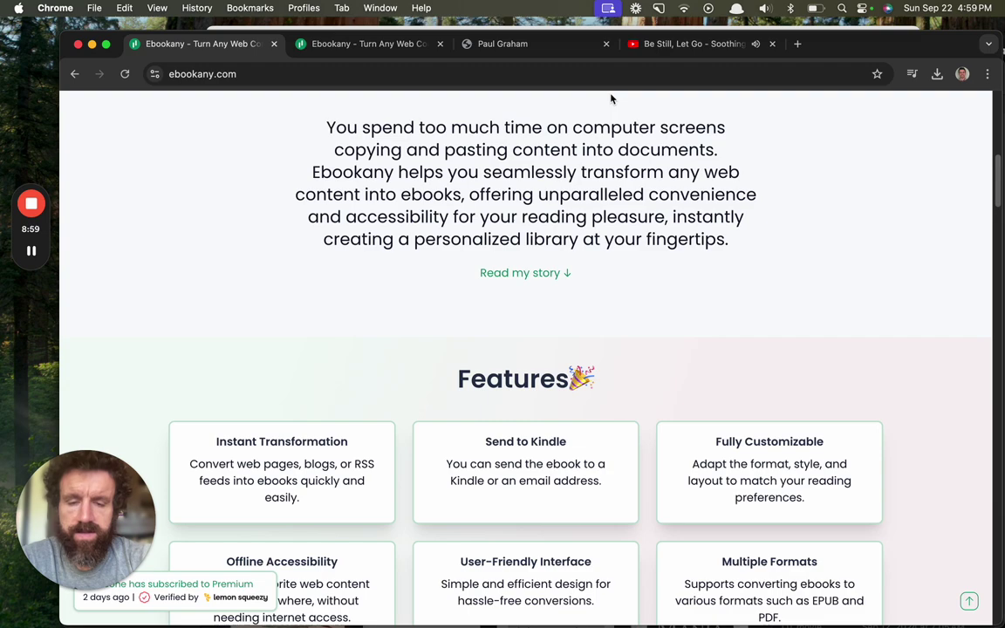
- Open Hacker News' newest Show HN list in a new tab and search the page for "ebook"
key("super+l")
key("super+t")
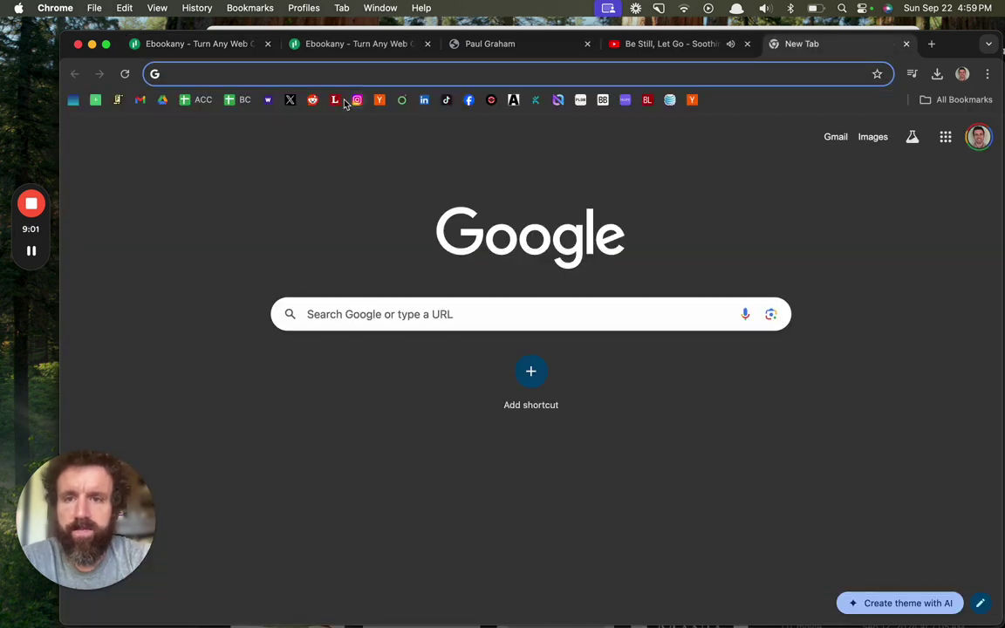
left_click(379, 100)
scroll(370, 469, "down", 10)
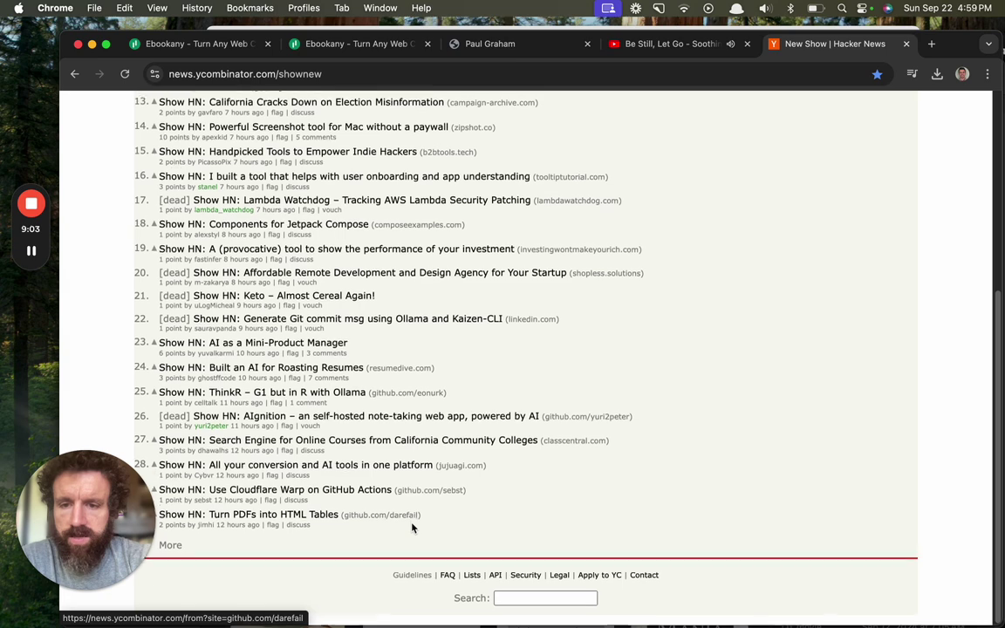
key("super+f")
type("ebook")
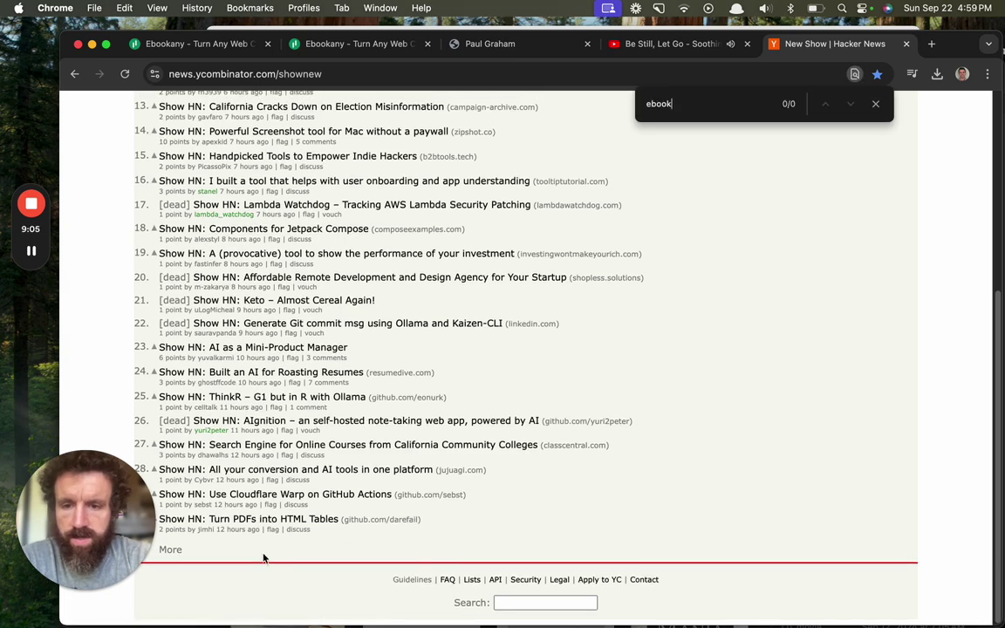
- Continue through the next two Show HN pages, searching for "ebookany" and then "ebook"
left_click(170, 550)
key("super+f")
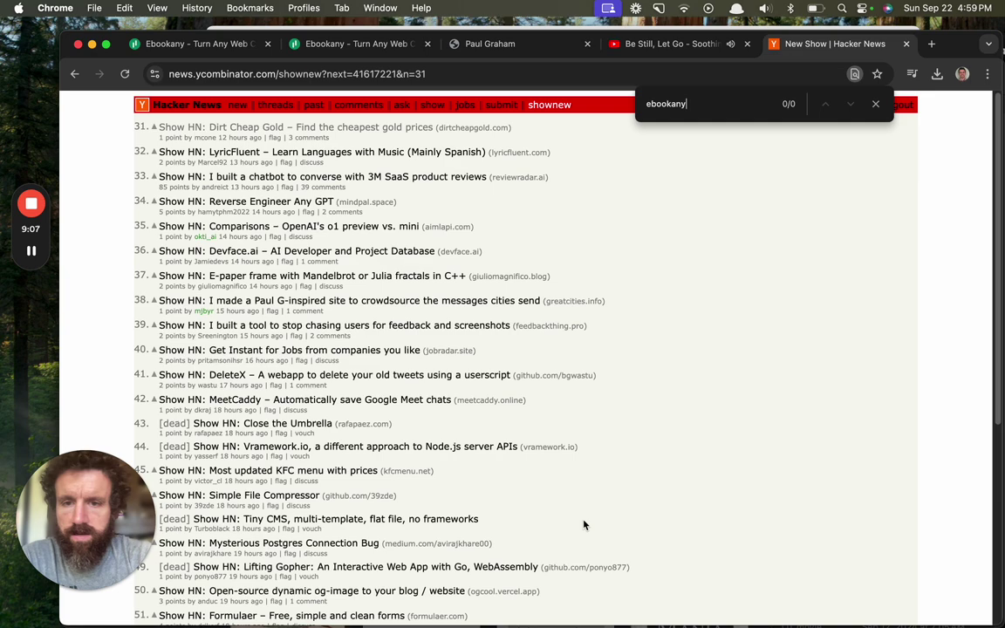
type("any")
scroll(314, 536, "down", 5)
left_click(170, 548)
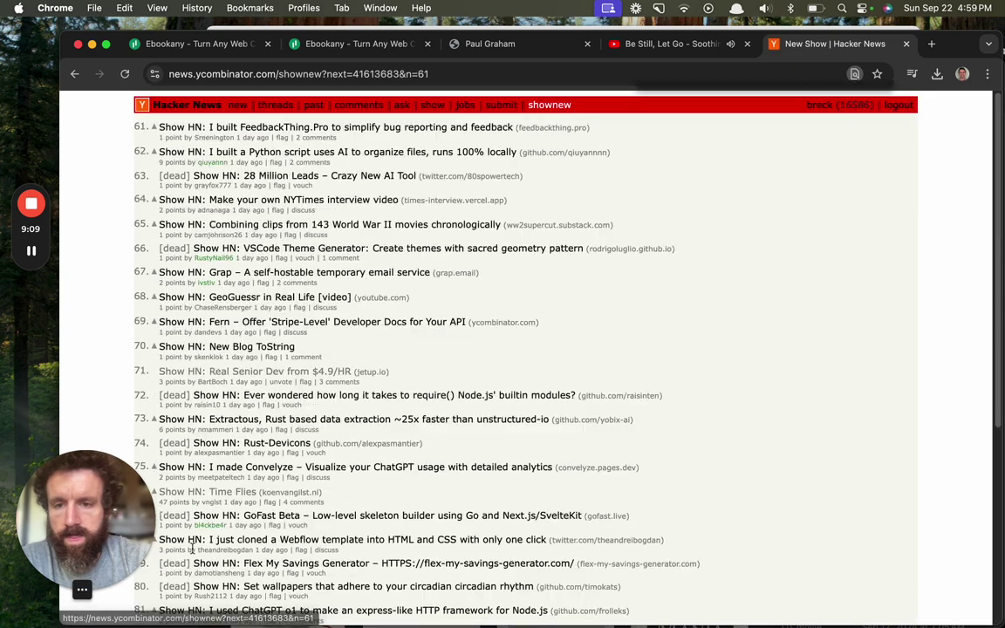
key("super+f")
key("BackSpace")
key("BackSpace")
key("BackSpace")
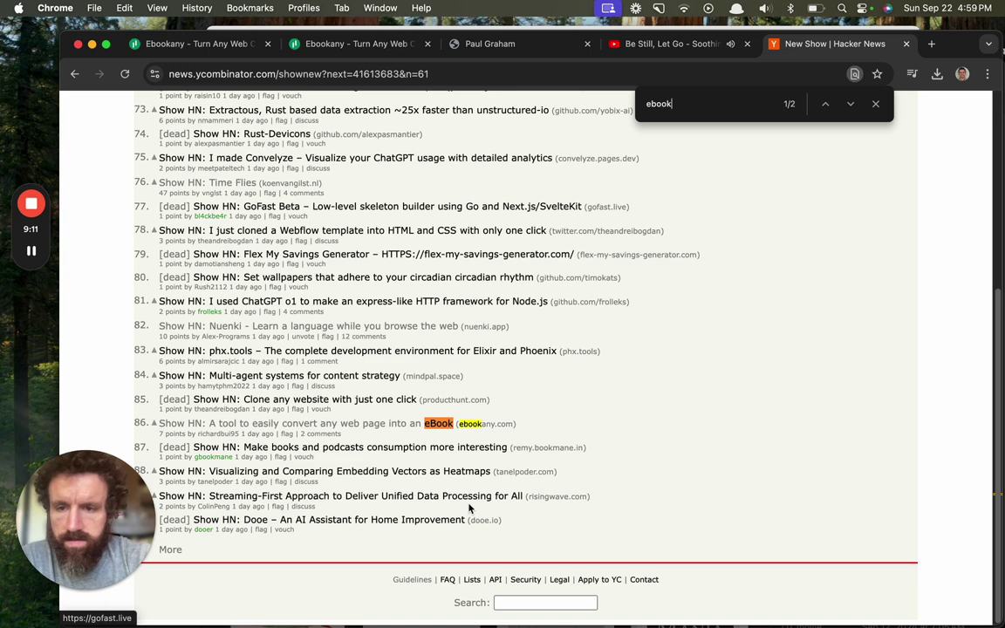
- Upvote the Show HN post from ebookany.com, then open its discussion and the submitter's profile in a separate tab
left_click(155, 423)
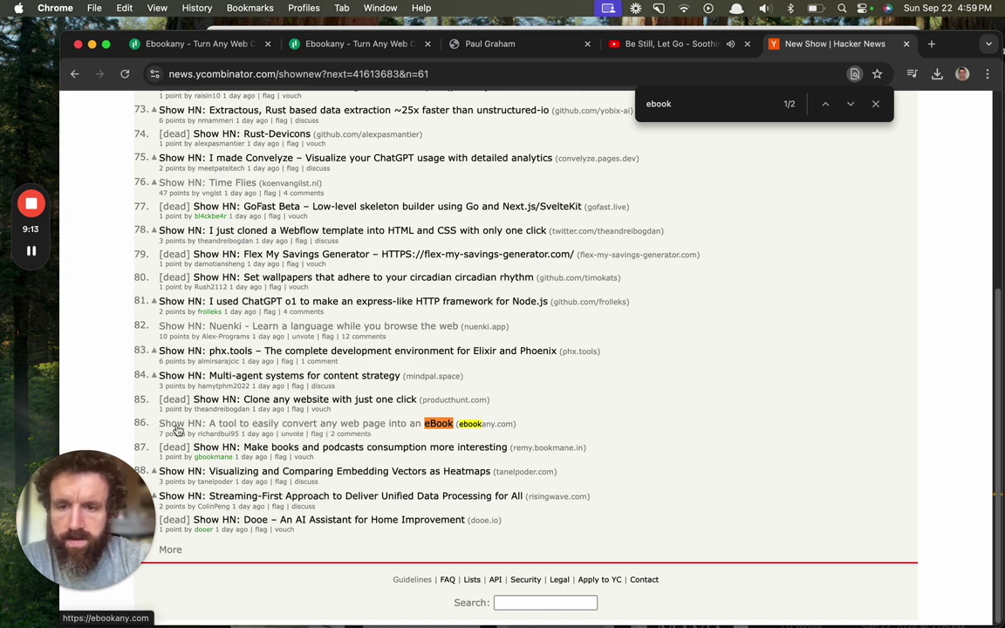
left_click(348, 433)
left_click(217, 144, "super")
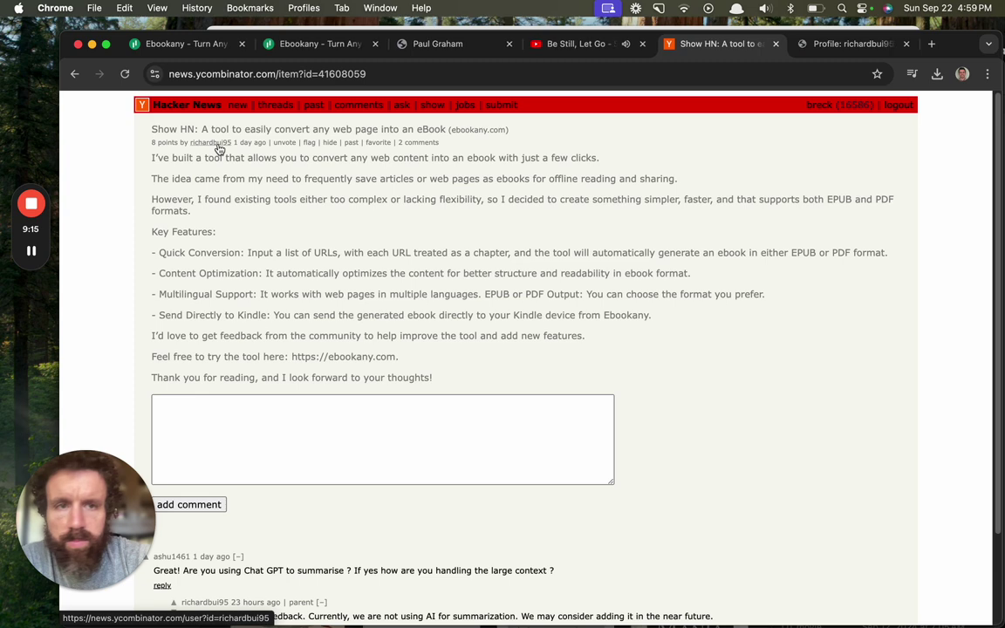
left_click(827, 45)
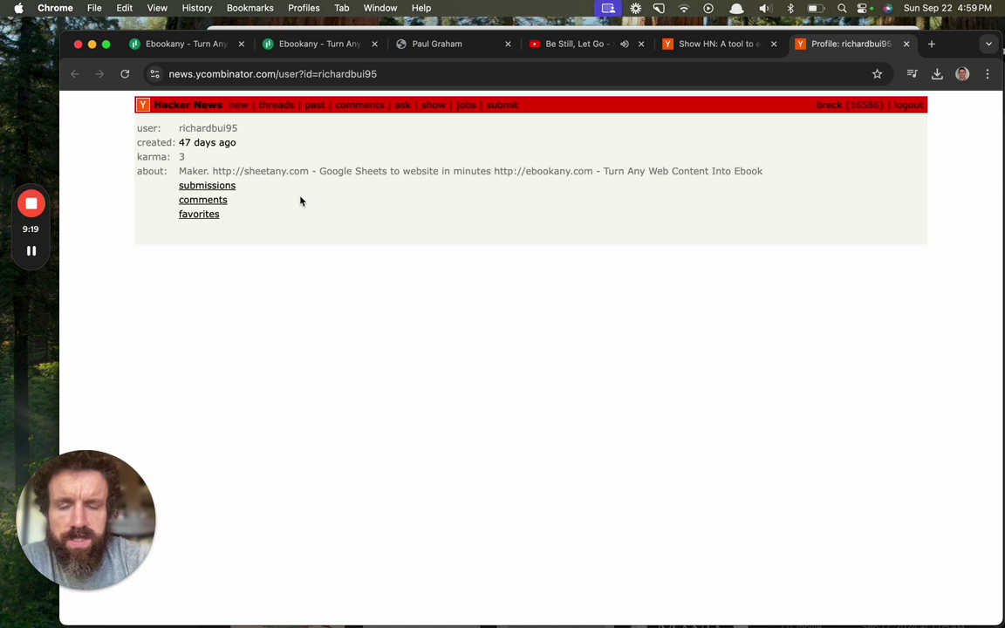
- Open the sheetany.com link from the maker's profile in a new tab, browse the site and open its Twitter page
left_click_drag(309, 171, 220, 170)
key("super+c")
key("super+t")
key("super+v")
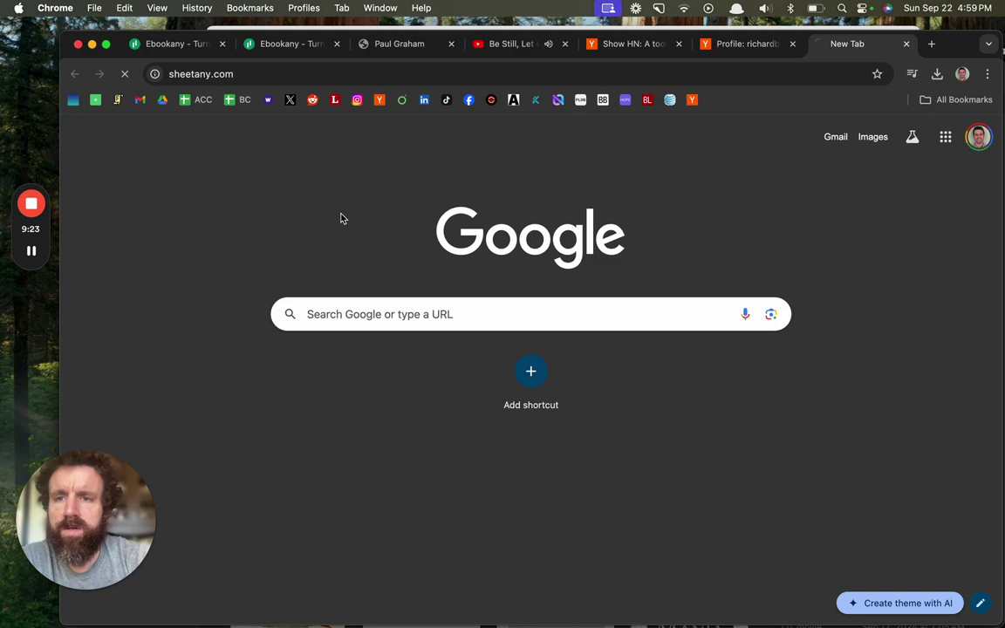
key("Return")
scroll(341, 218, "down", 20)
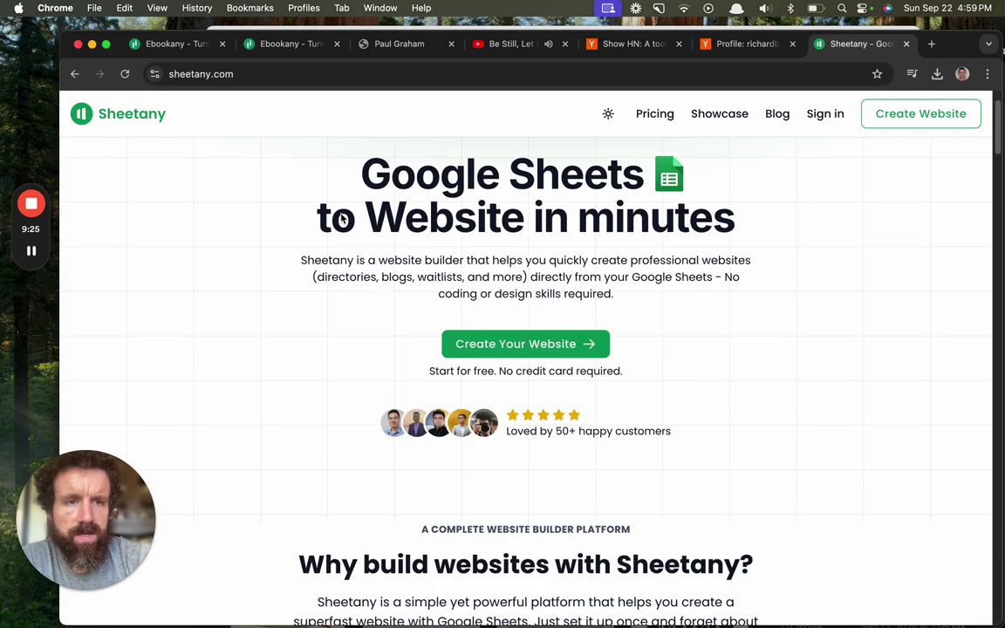
scroll(341, 218, "up", 2)
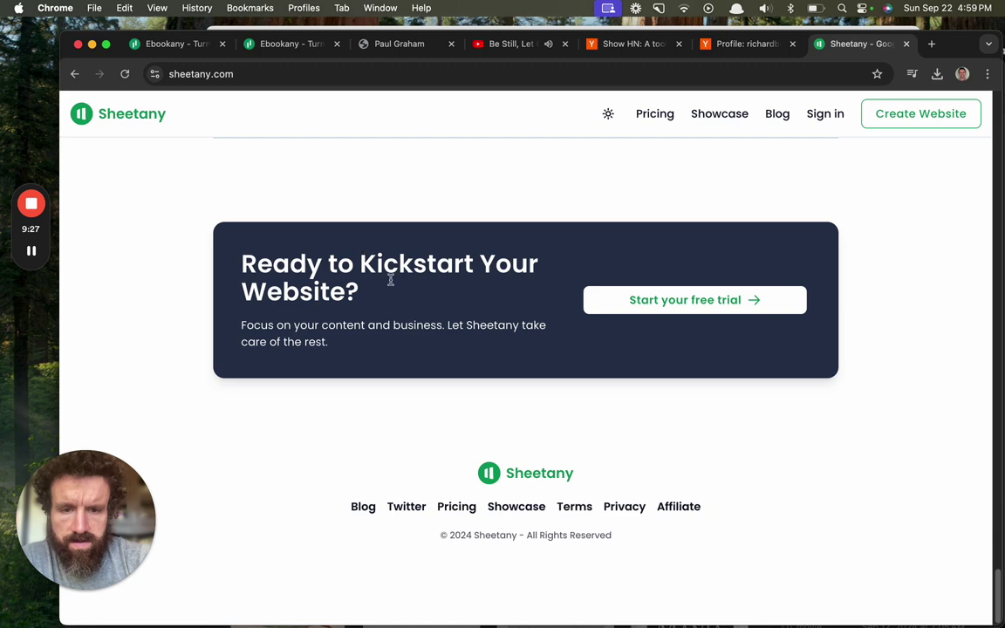
left_click(425, 513)
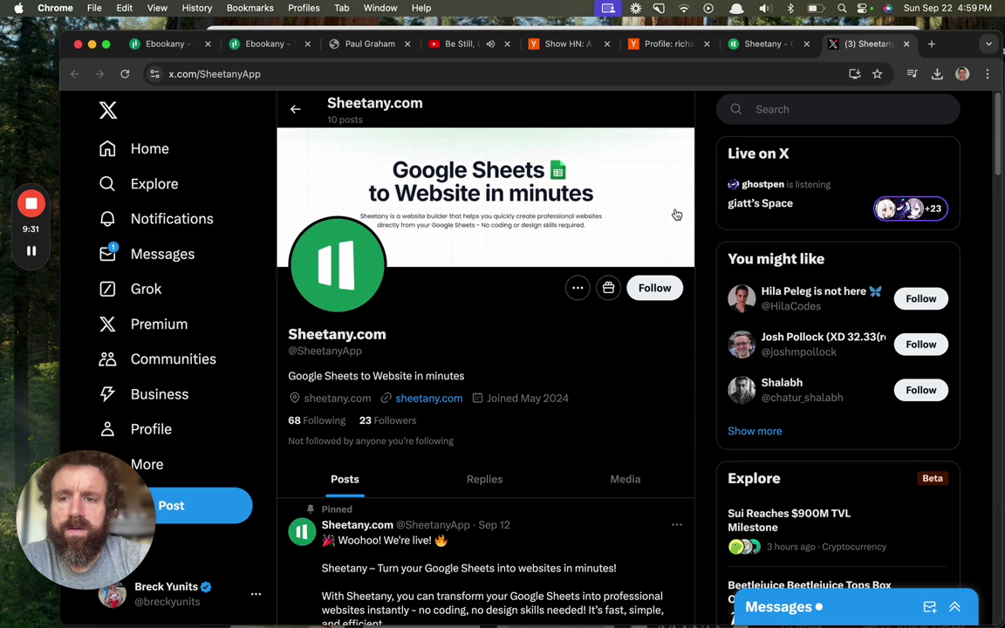
- Revisit the maker's Hacker News profile and return to the Show HN discussion of the eBook tool
left_click(768, 45)
left_click(671, 48)
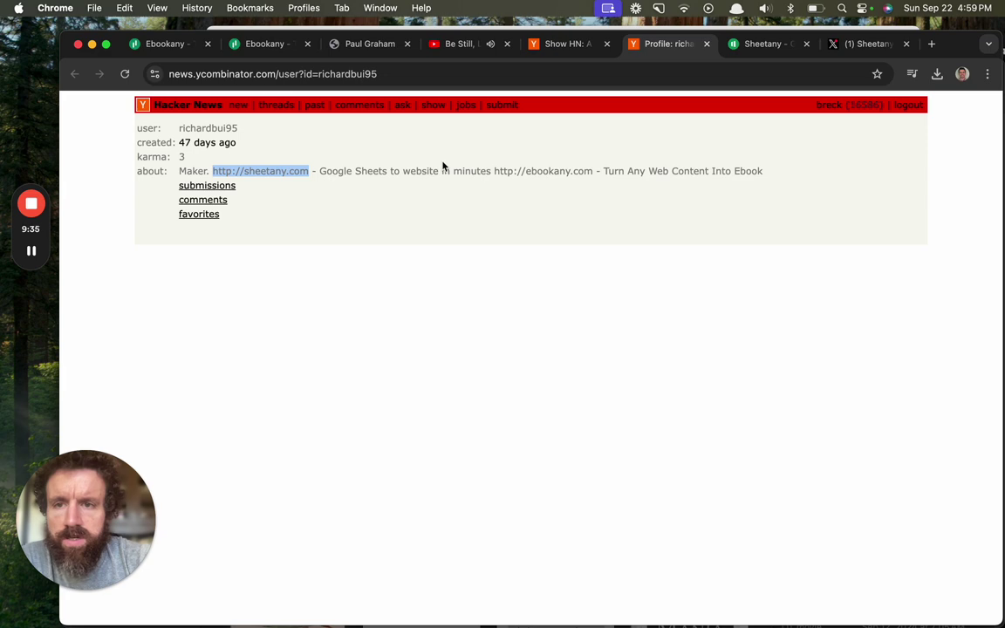
left_click(580, 52)
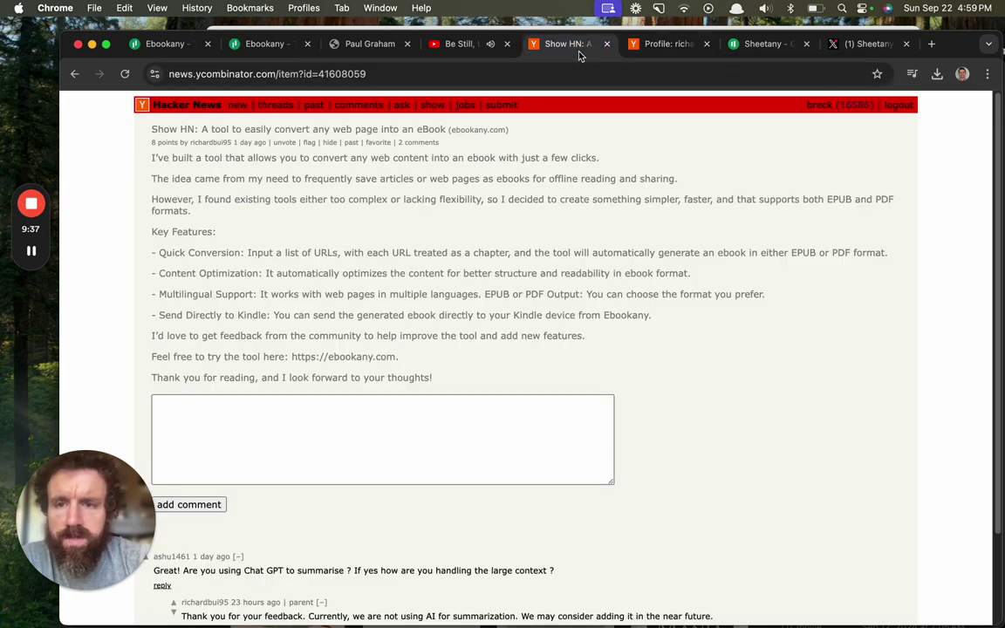